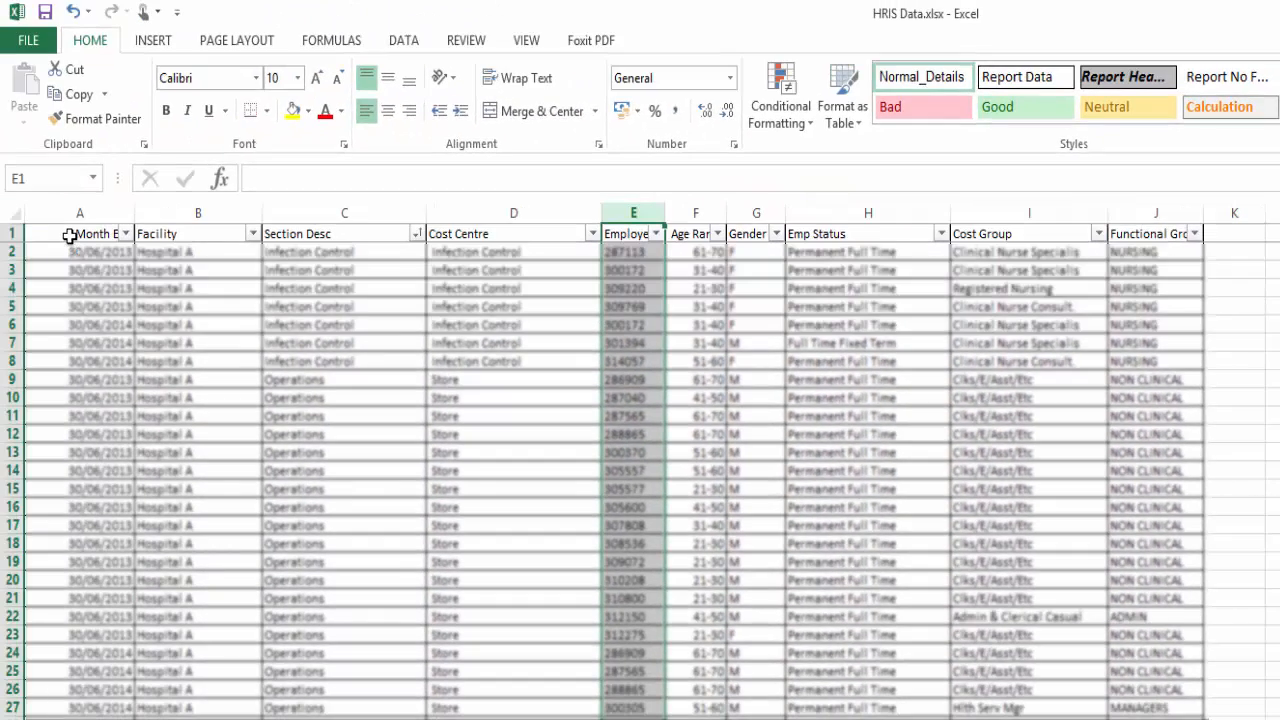
Create a PivotTable on a new worksheet from columns A to J of the Data sheet
click(69, 235)
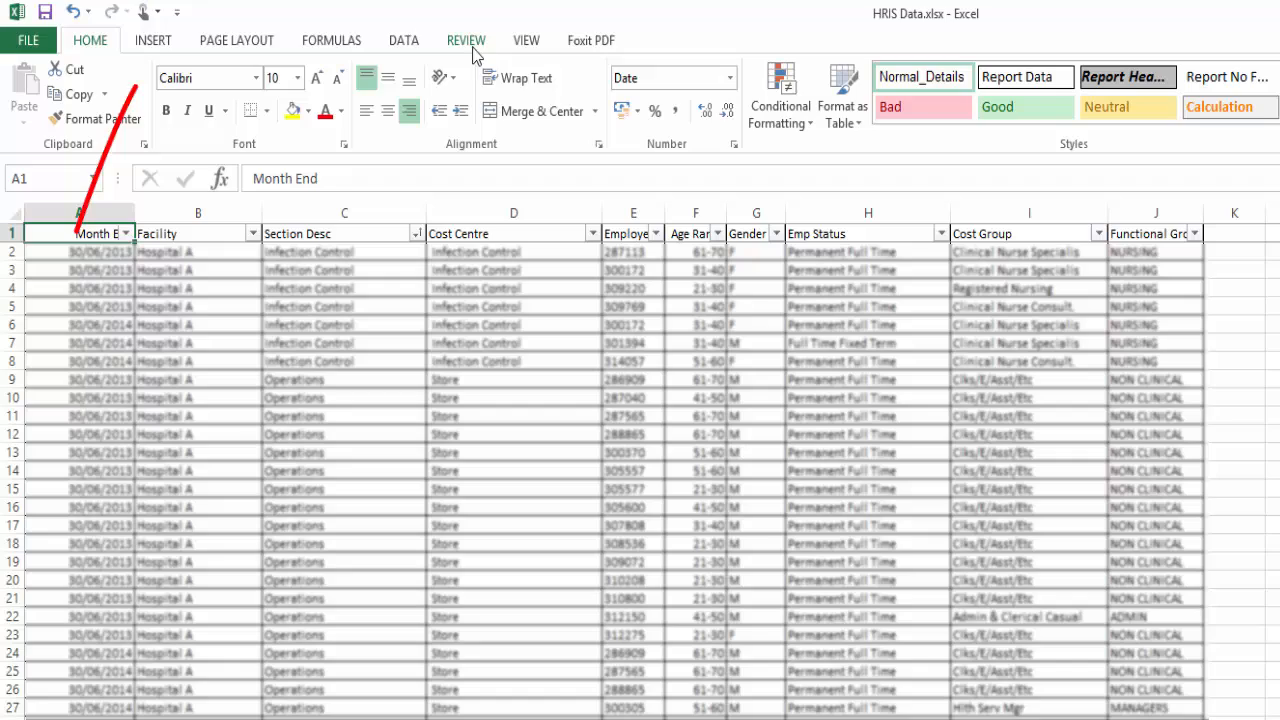
click(155, 40)
click(40, 105)
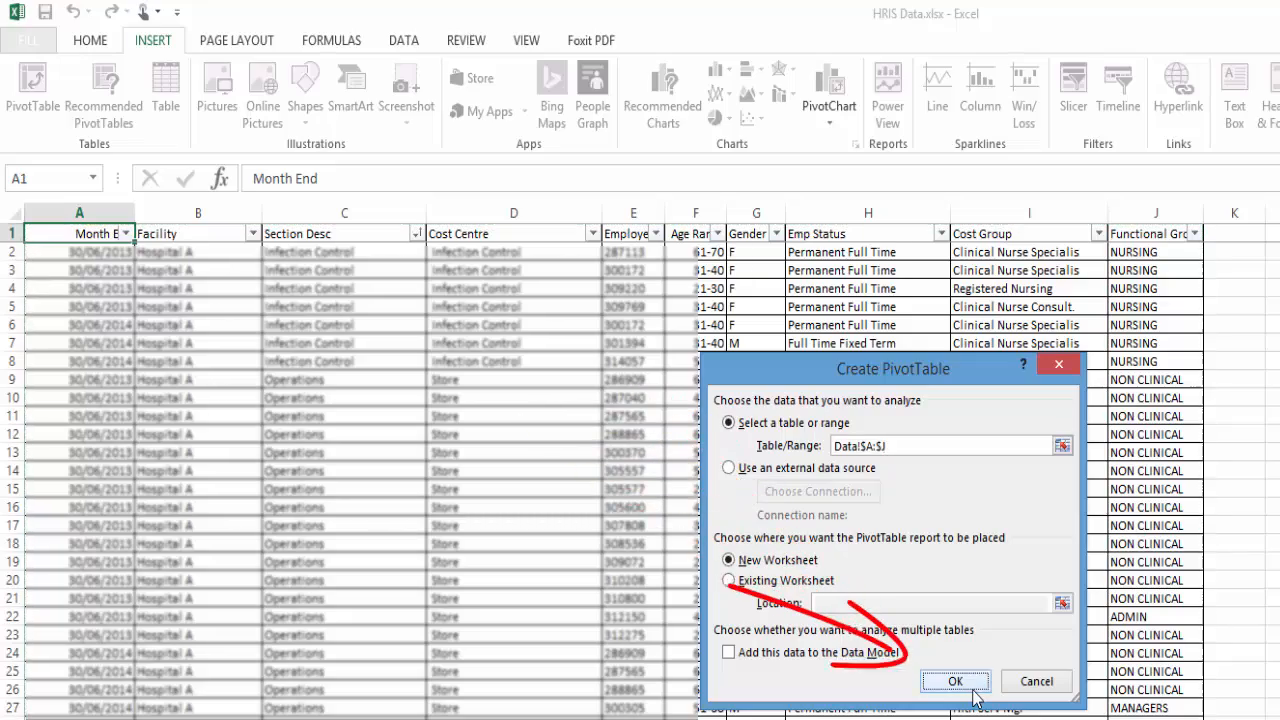
click(970, 686)
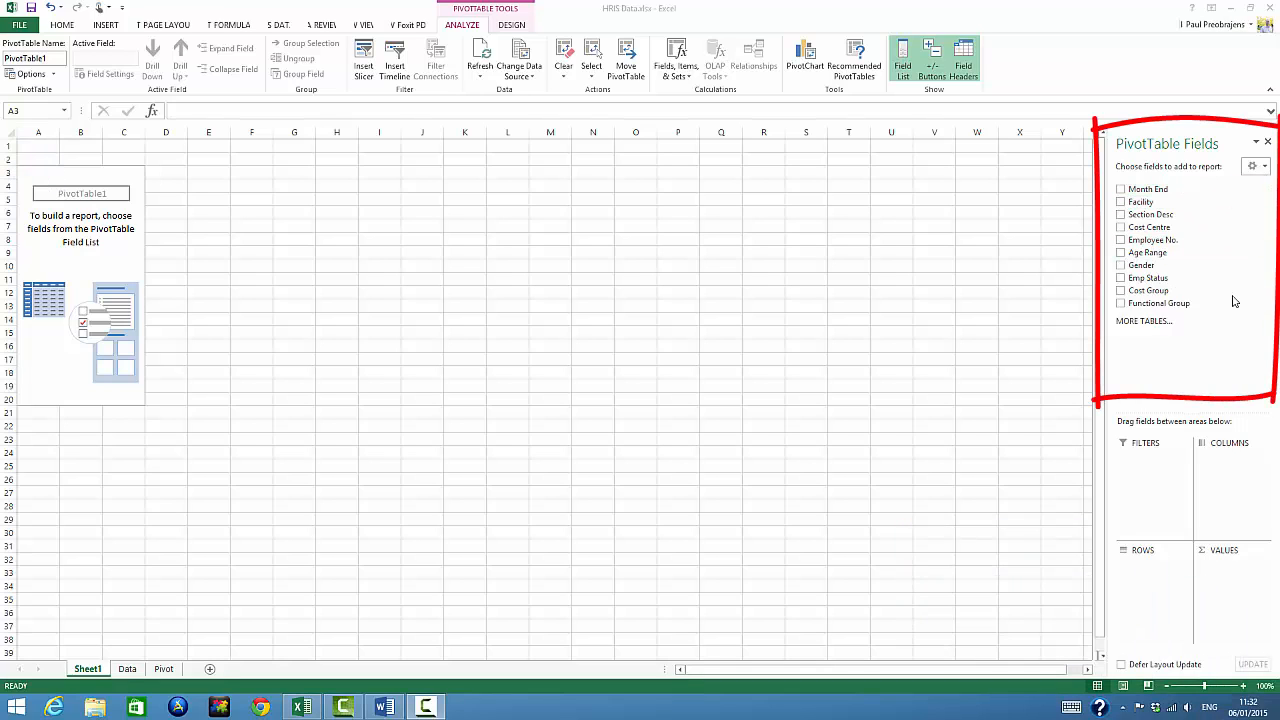
Lay out the PivotTable with Cost Group as rows, the count of Employee No. as values and Functional Group as report filter
click(1121, 291)
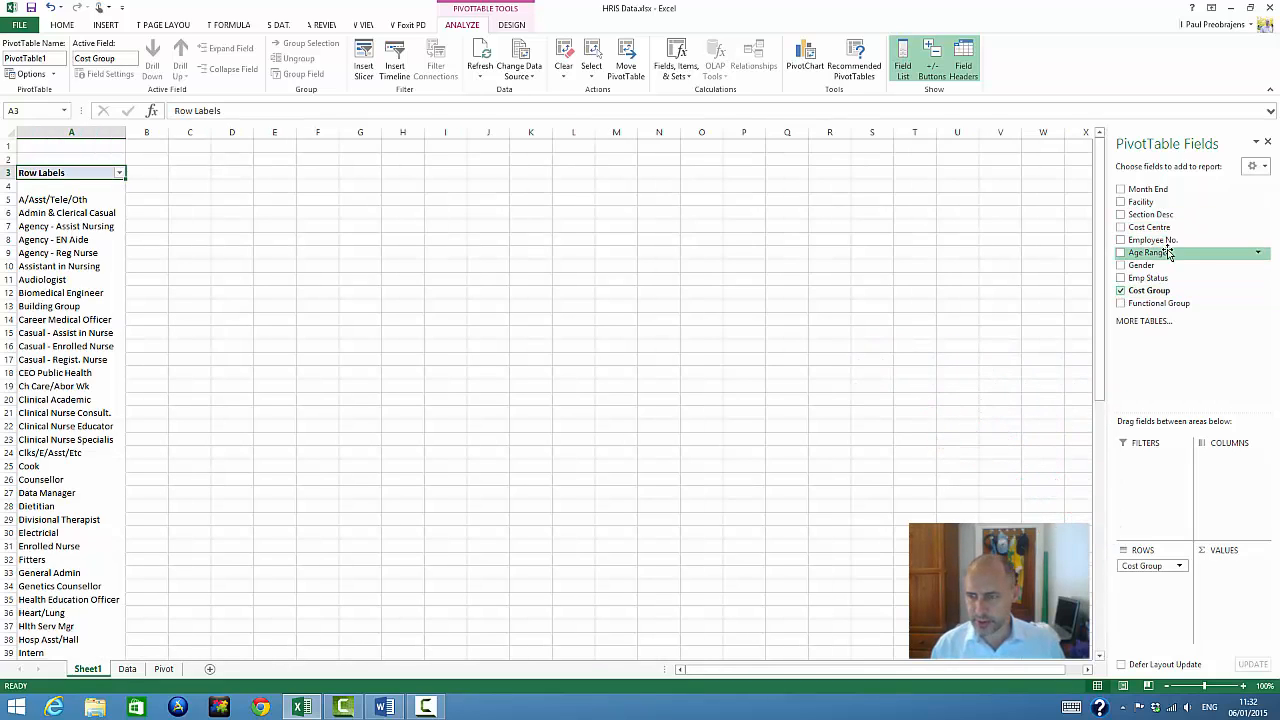
drag(1152, 241, 1240, 587)
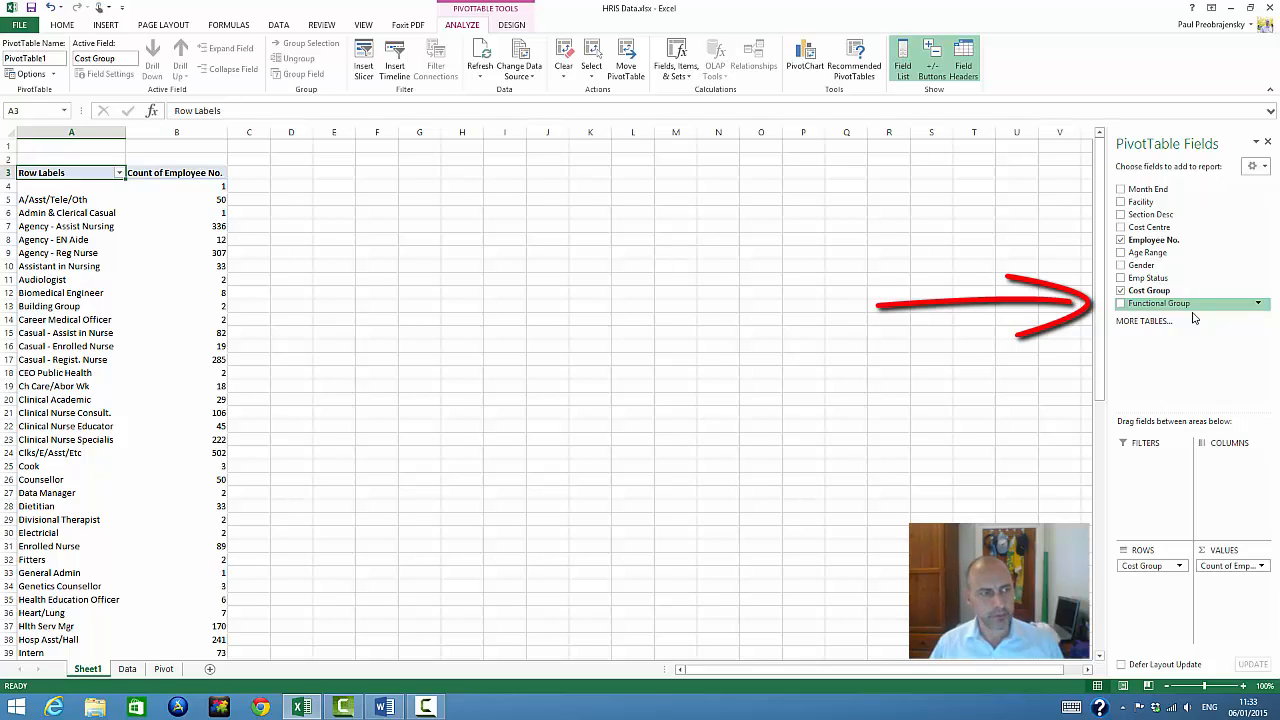
drag(1175, 303, 1155, 466)
Filter the PivotTable's Functional Group to NURSING only, with multiple item selection enabled
click(222, 146)
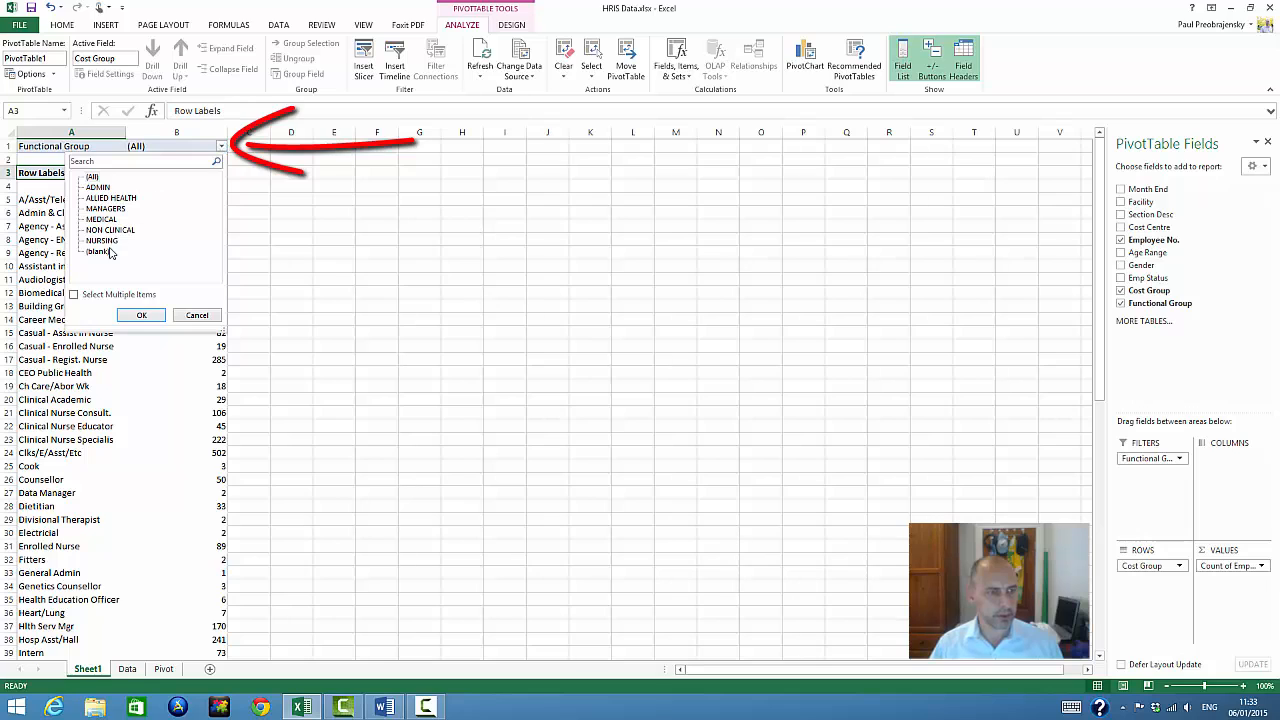
click(75, 294)
click(88, 176)
click(89, 241)
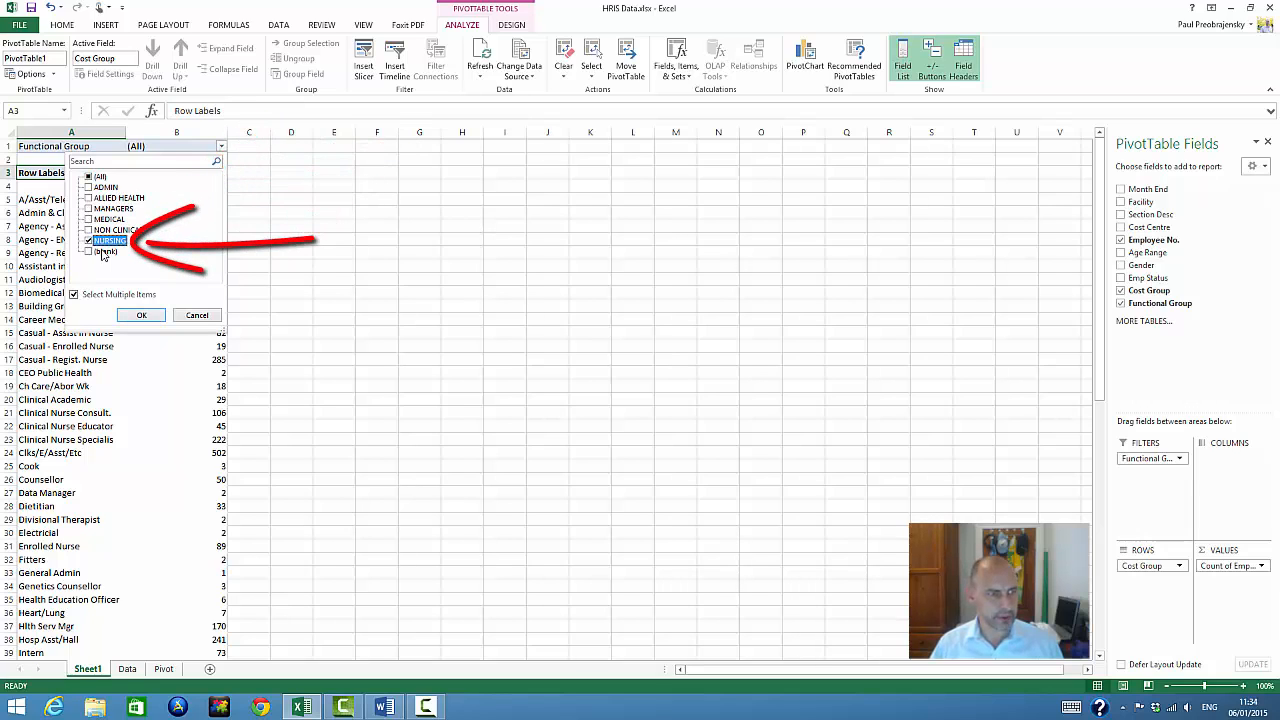
click(141, 315)
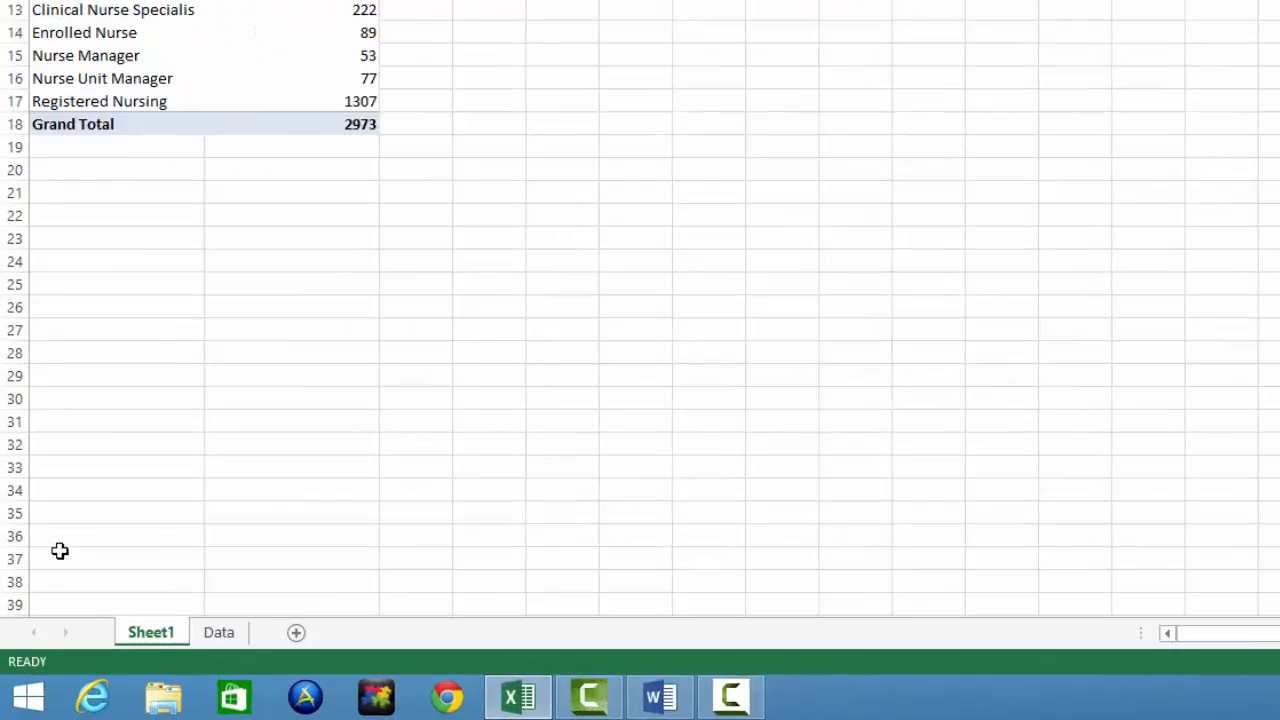
Rename the PivotTable's worksheet as Pivot
right_click(92, 669)
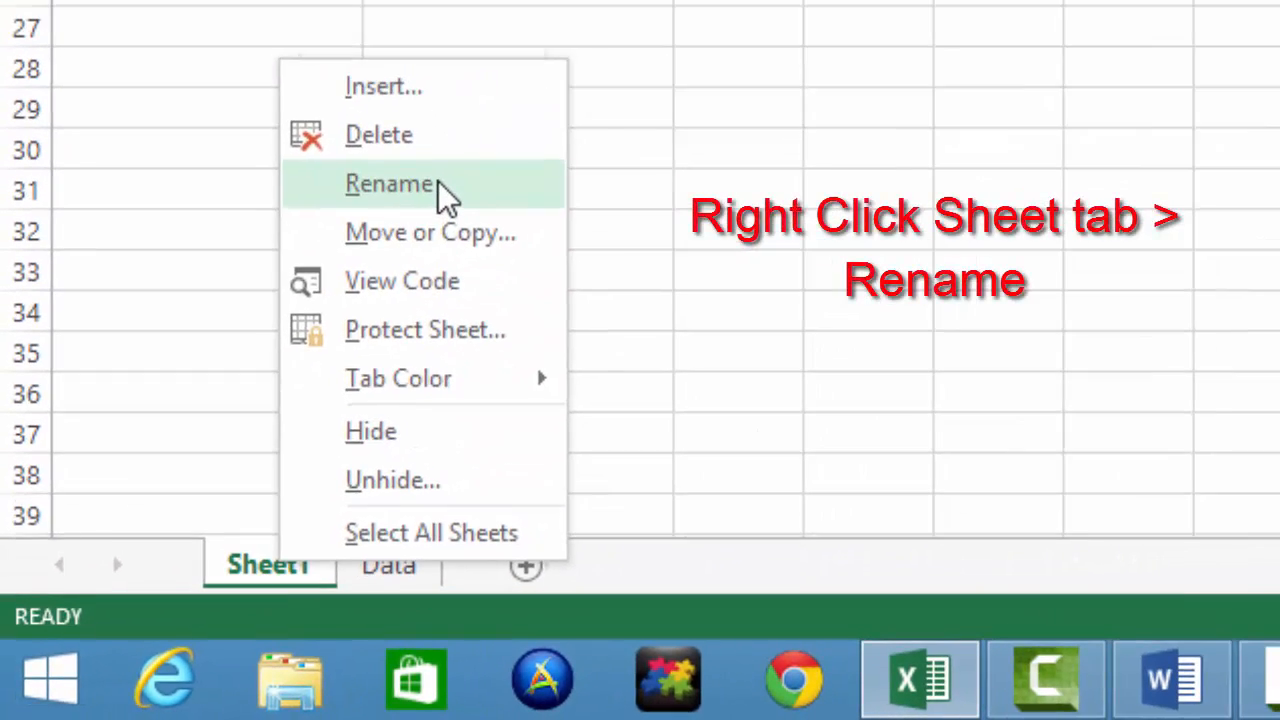
click(467, 160)
text(Pivot)
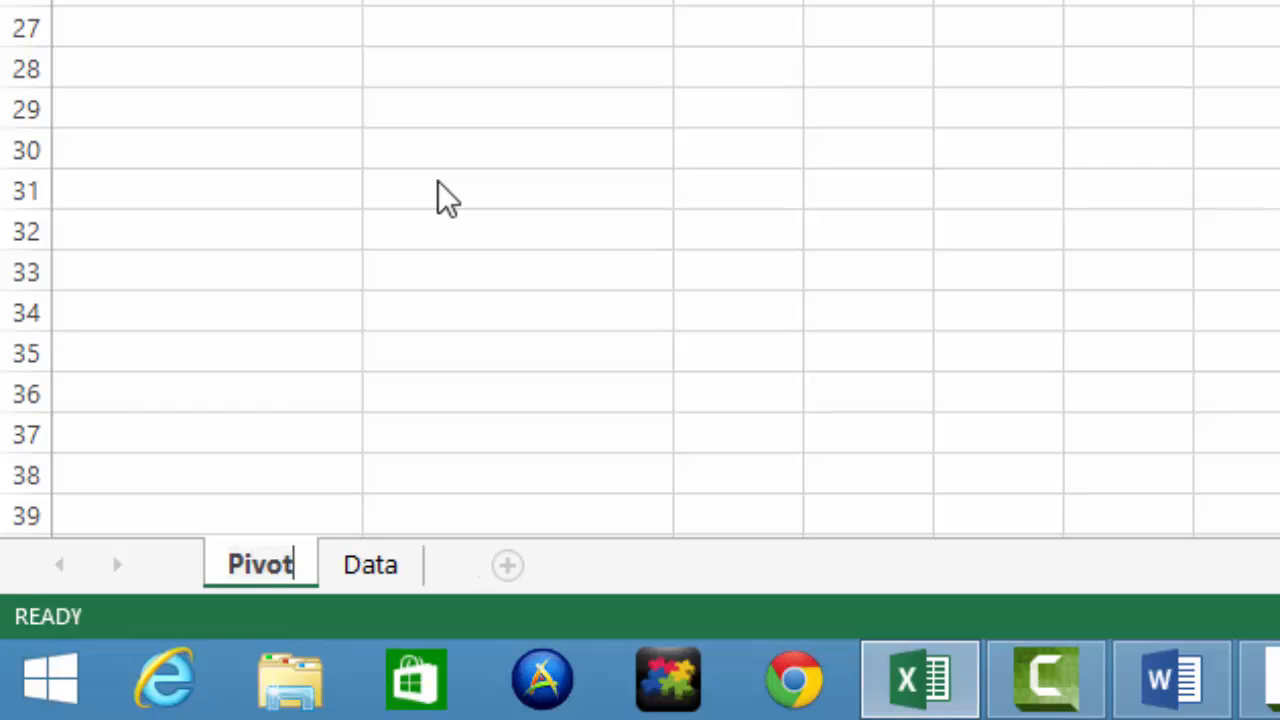
key(Return)
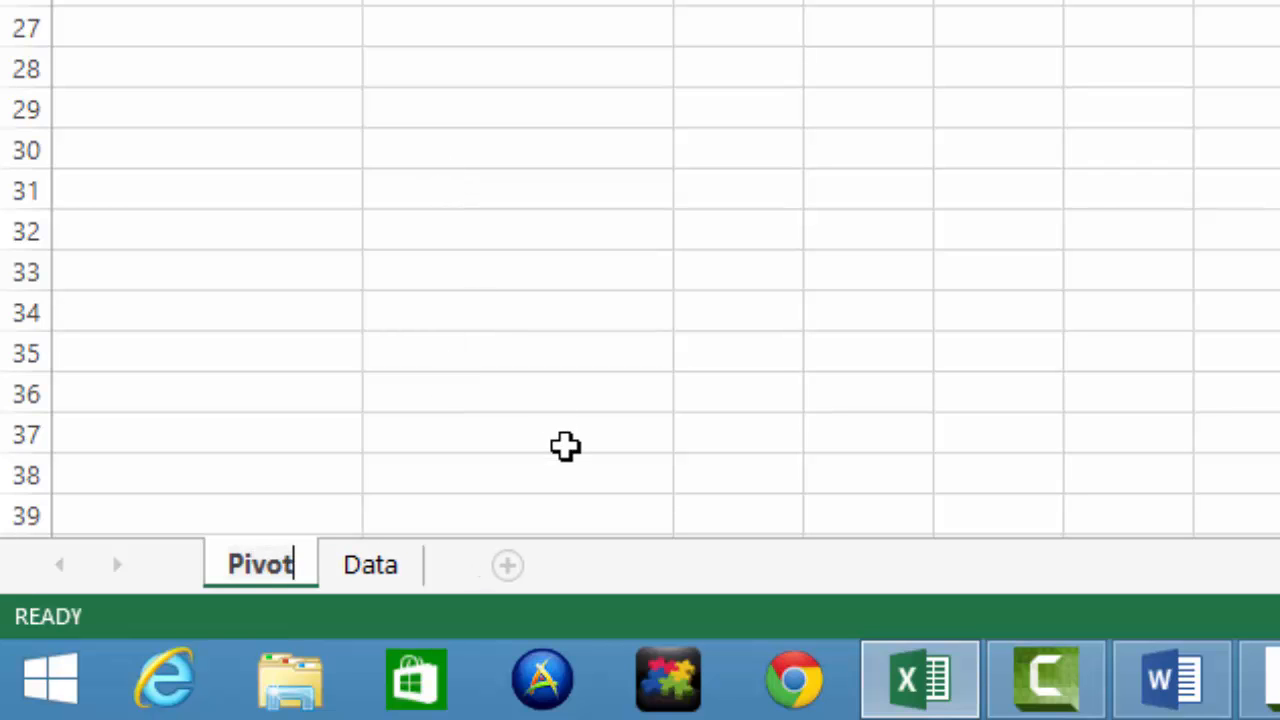
click(566, 446)
Add a new worksheet after the Pivot sheet and name it Nursing Count
click(508, 570)
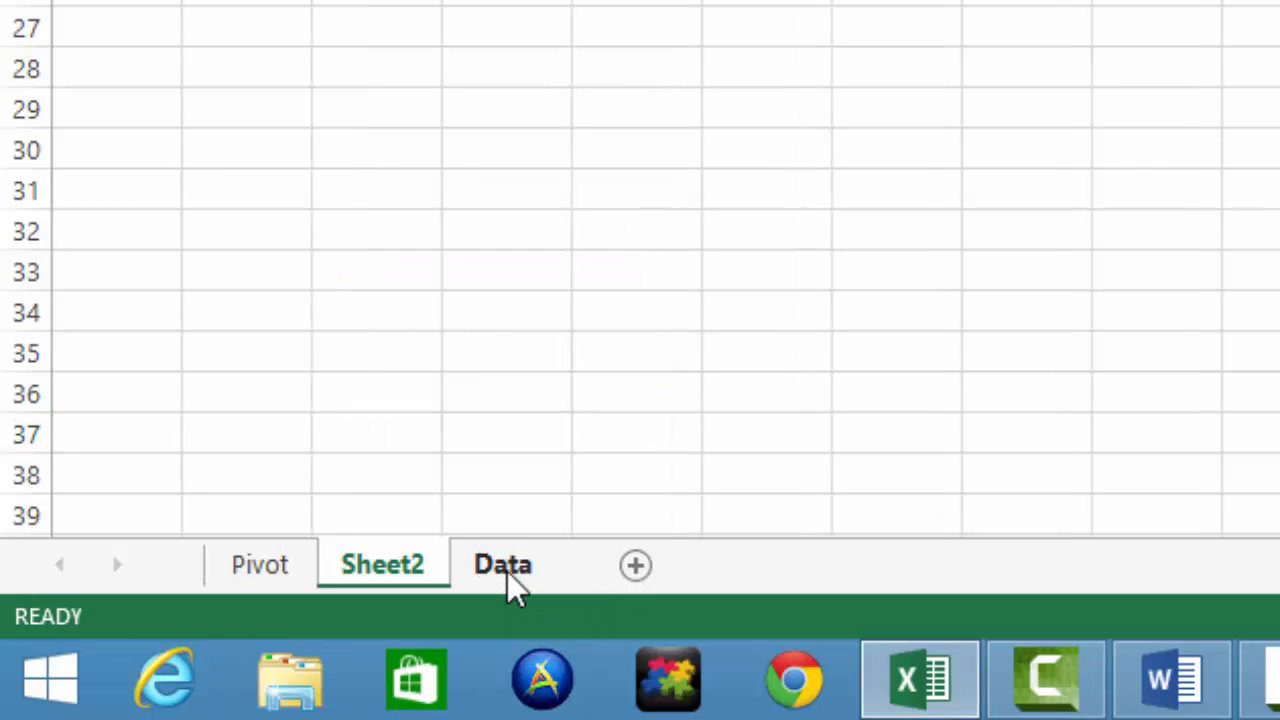
click(508, 572)
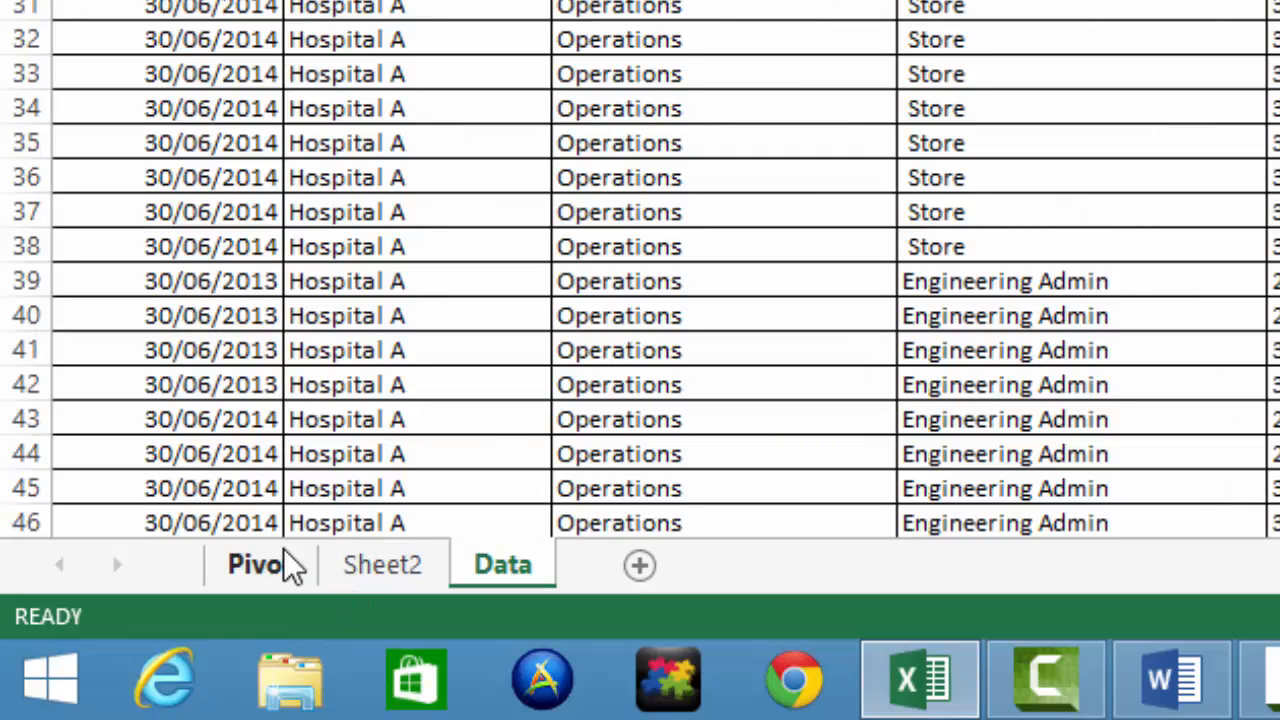
click(400, 563)
right_click(420, 552)
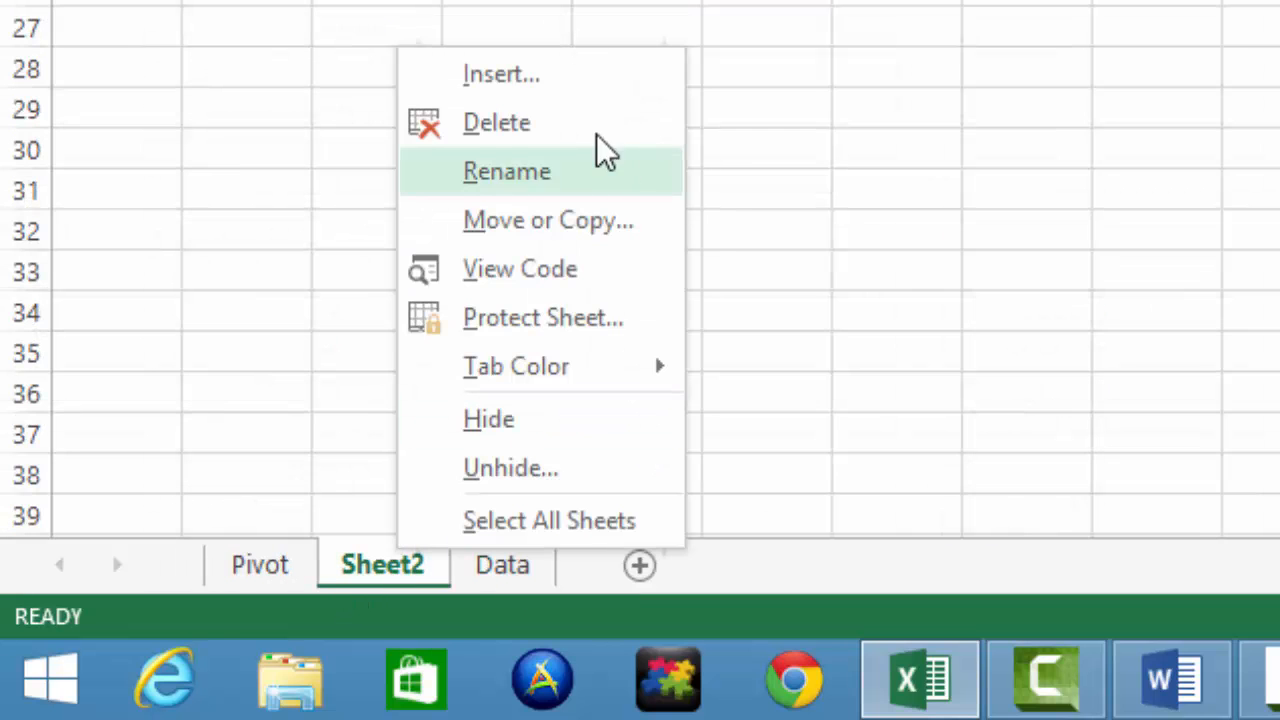
click(566, 174)
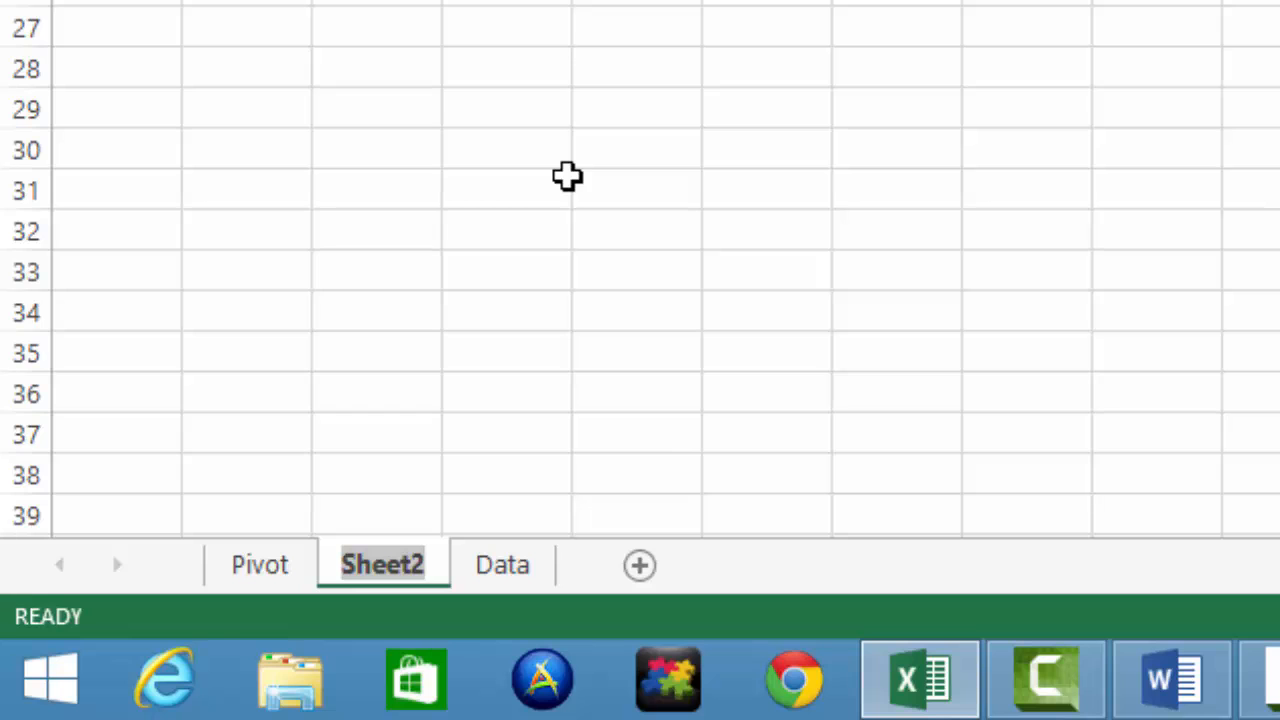
text(Nursing)
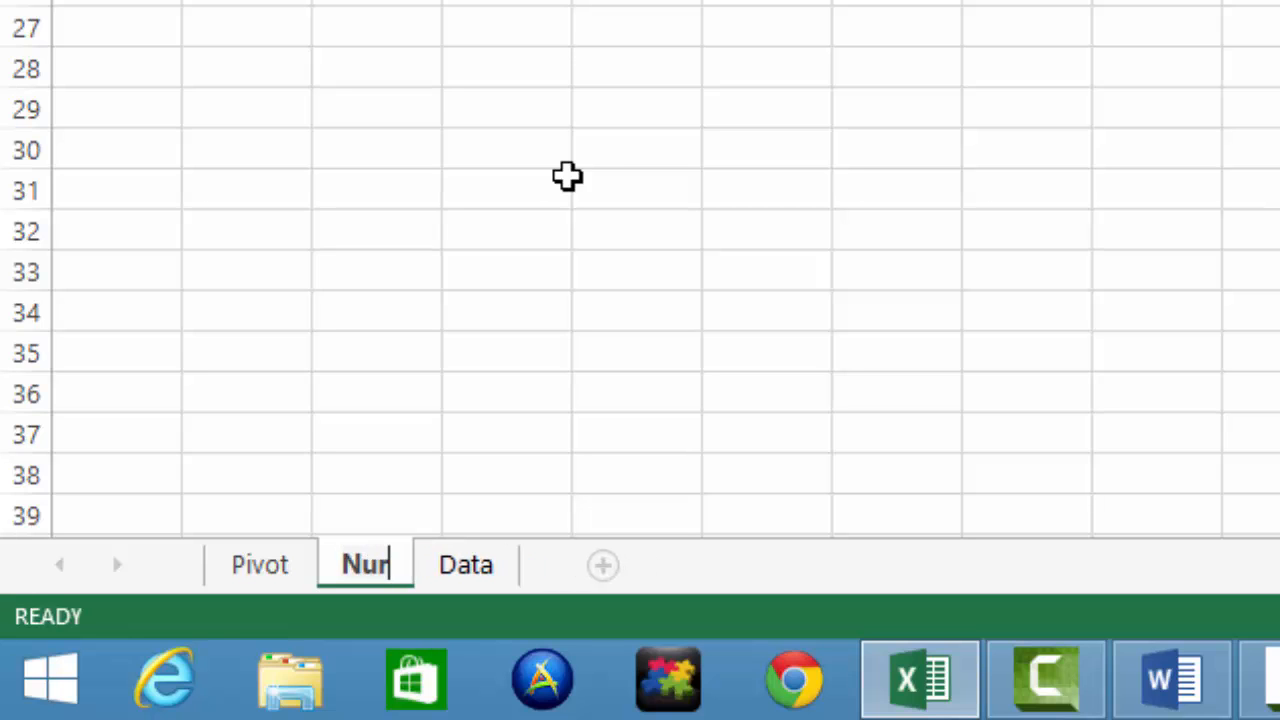
text( Count)
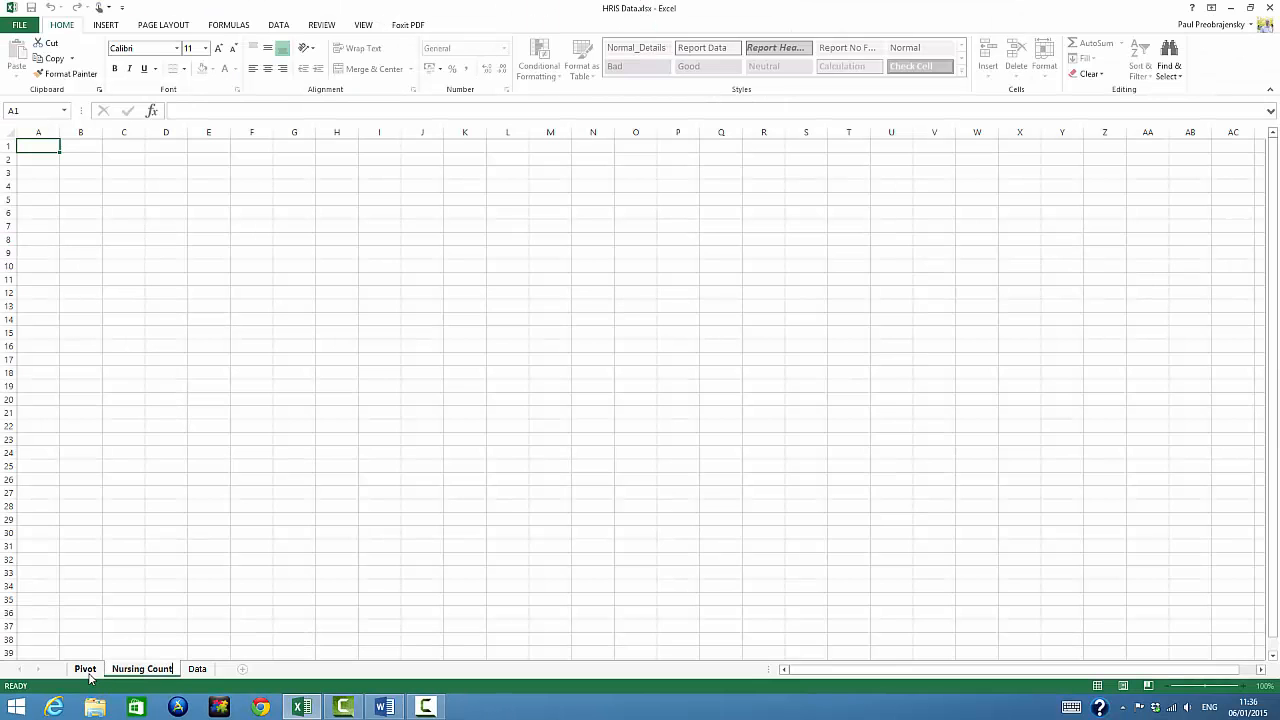
Copy the PivotTable range A3:B18 from the Pivot sheet and paste it at cell A1 of the Nursing Count sheet
click(87, 672)
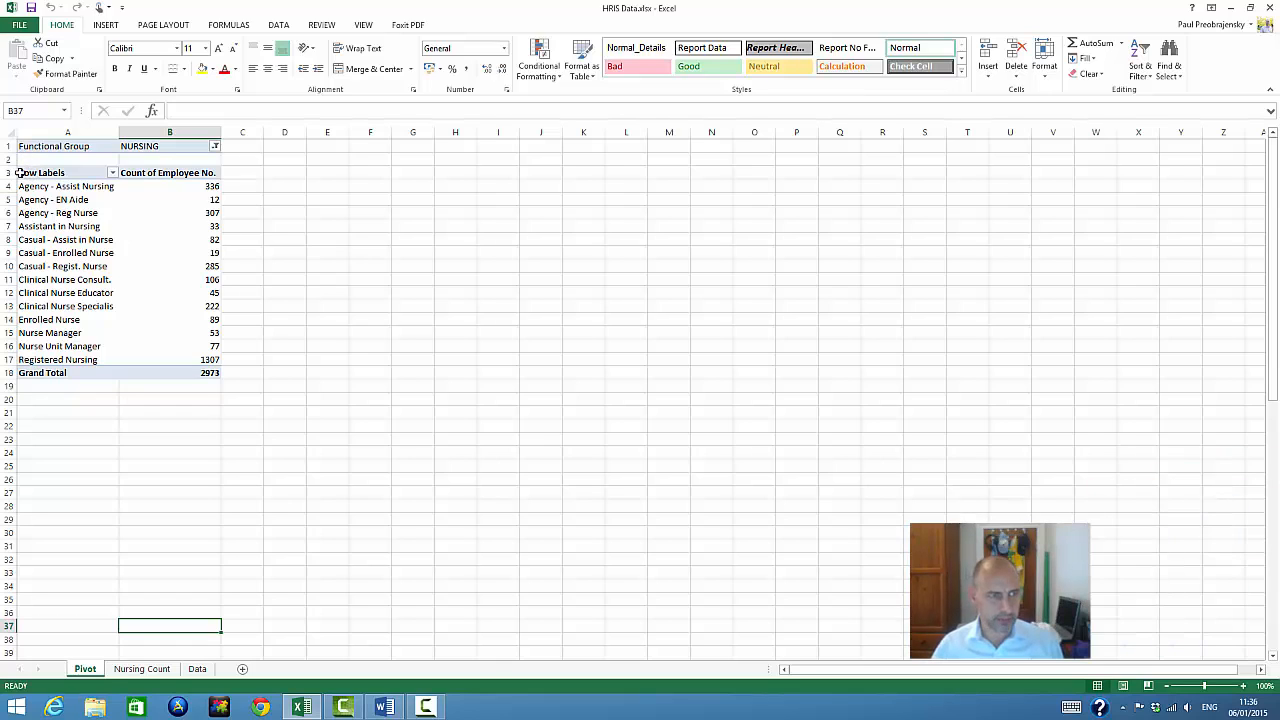
drag(38, 173, 217, 373)
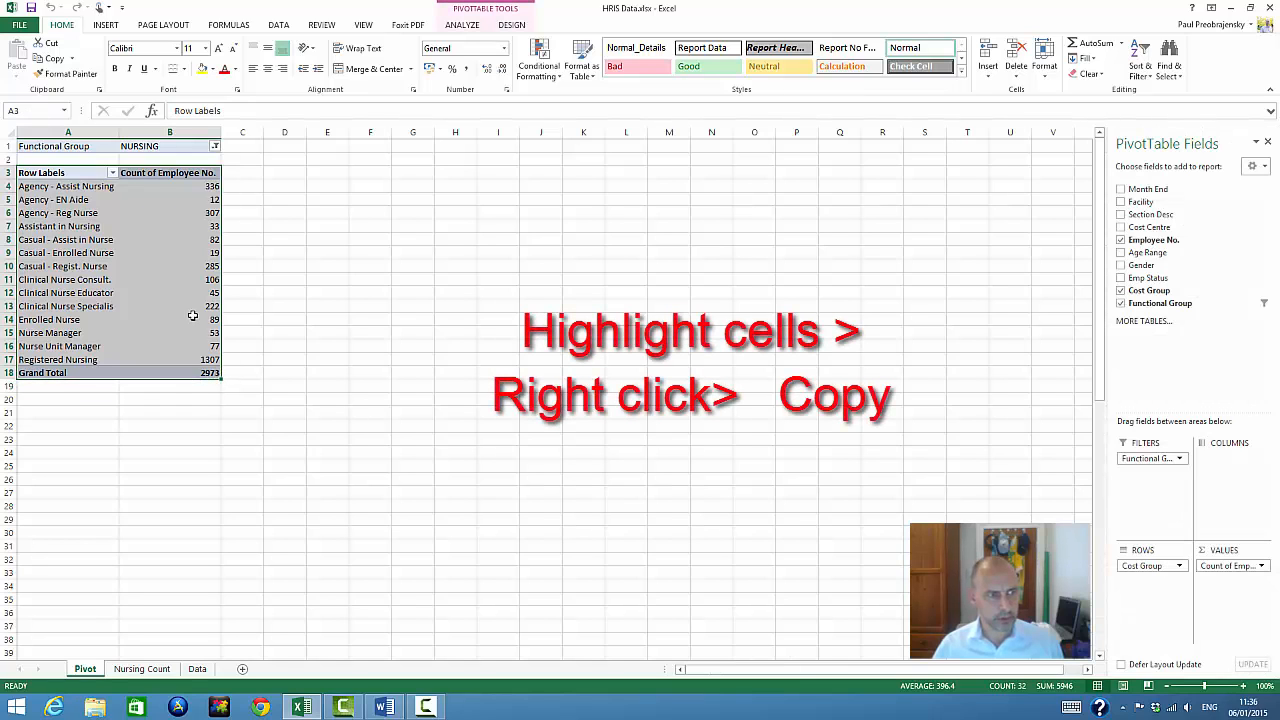
right_click(190, 308)
click(222, 317)
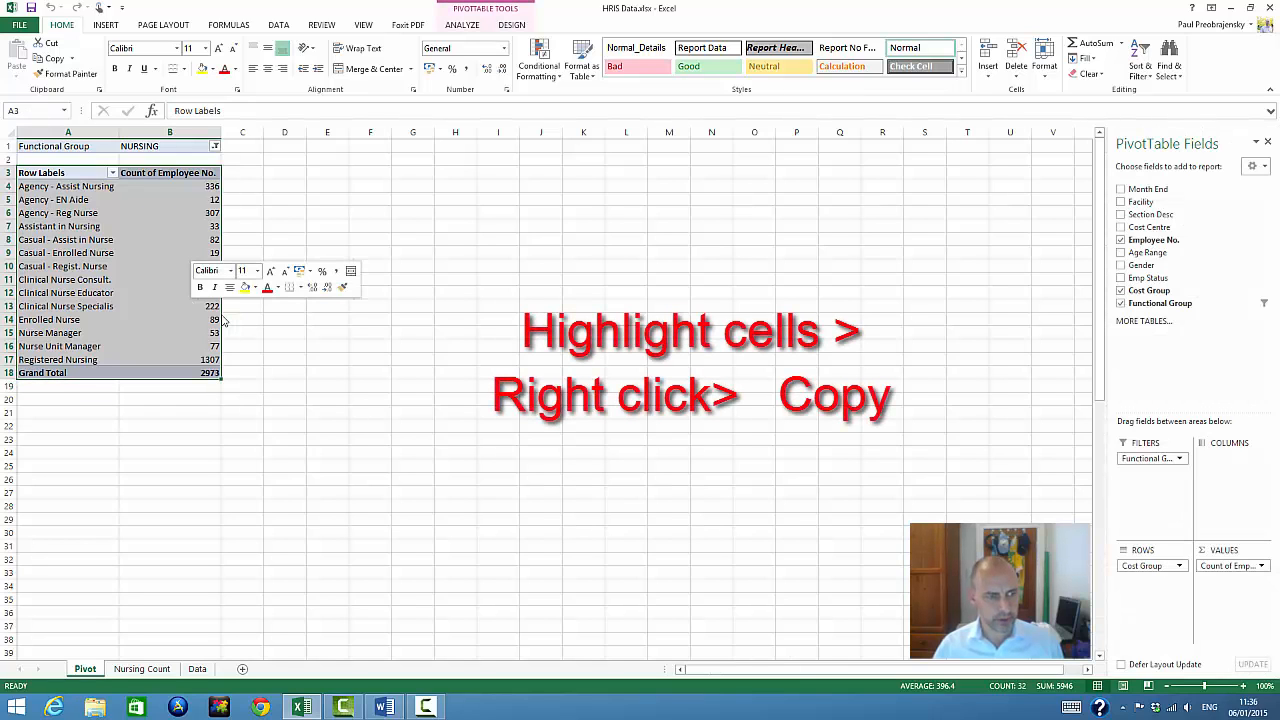
click(142, 669)
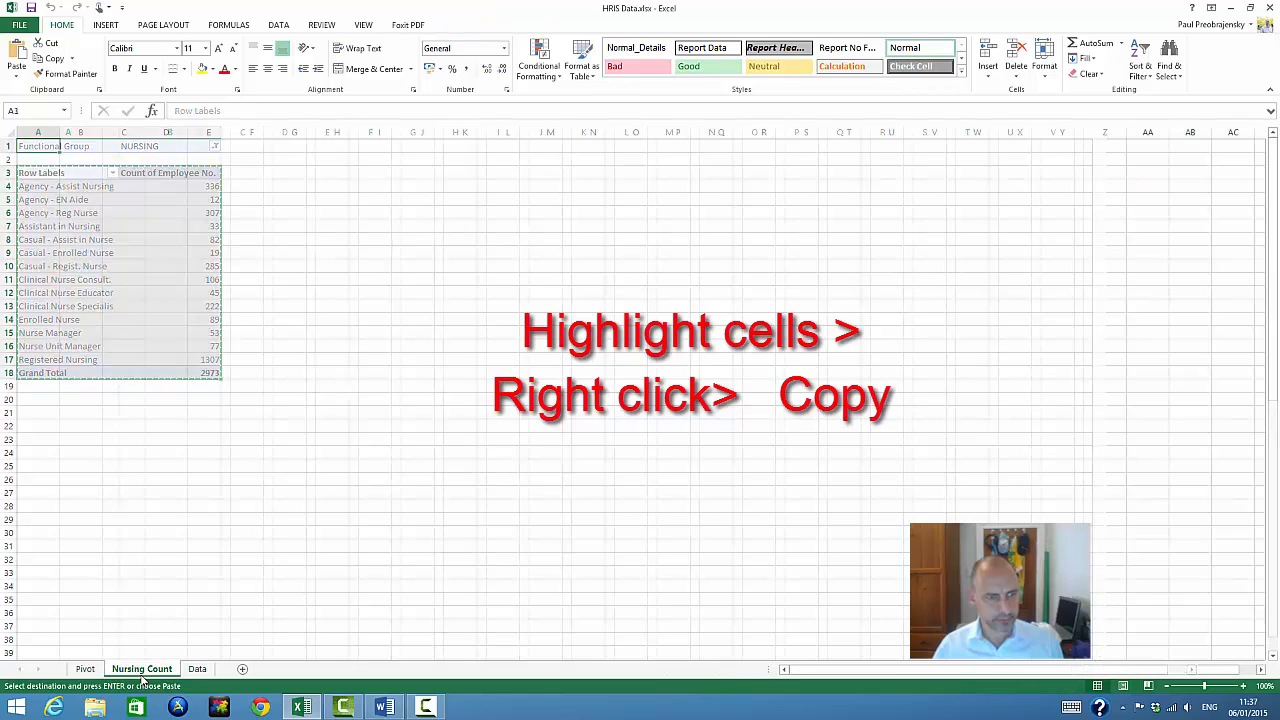
right_click(37, 148)
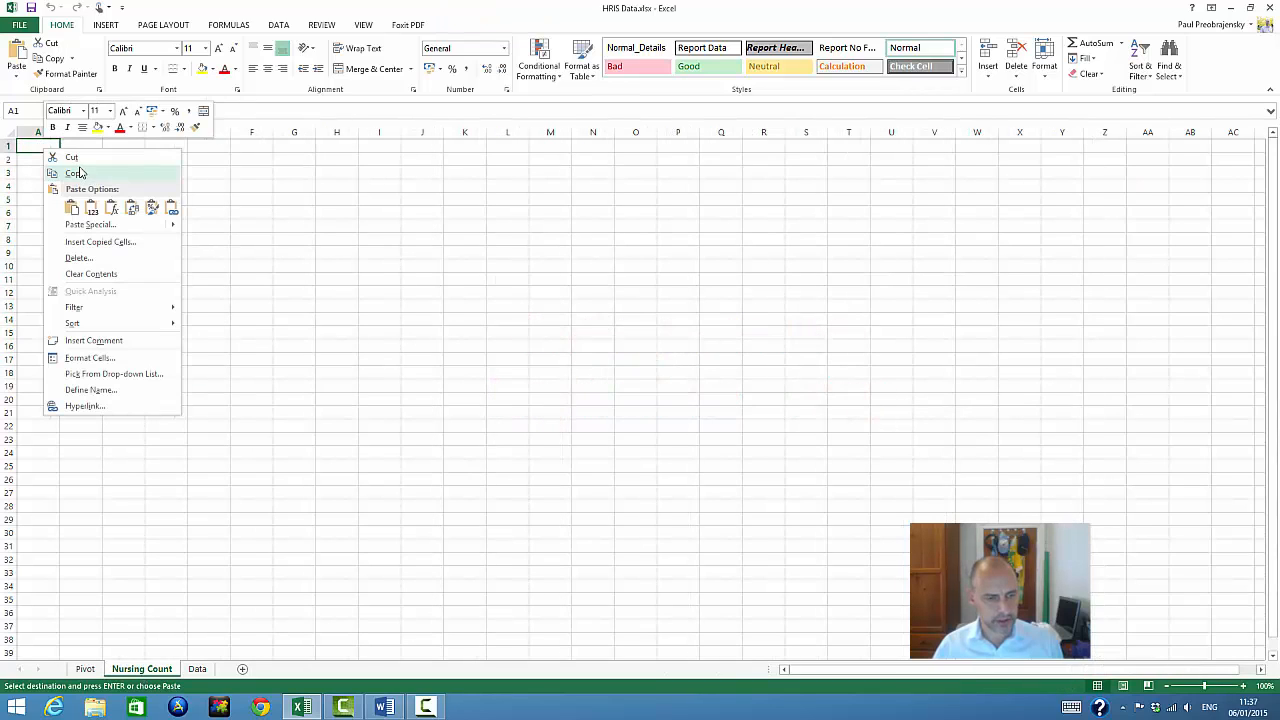
click(71, 208)
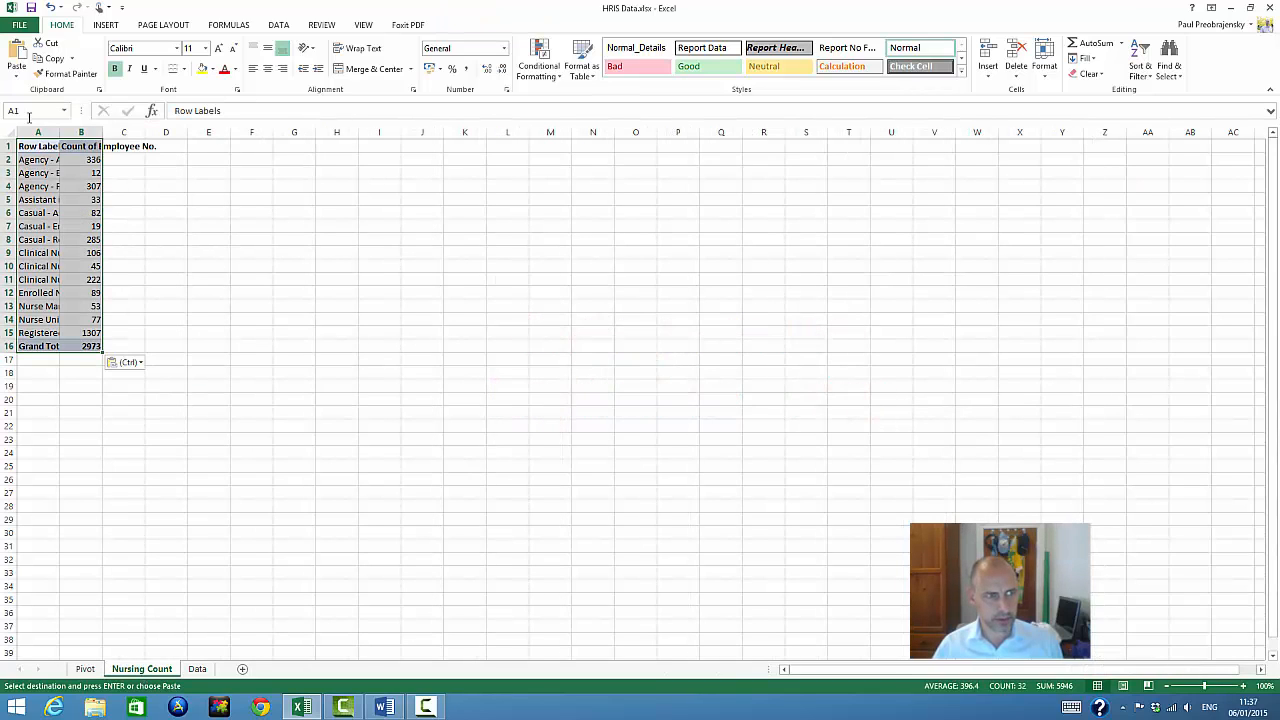
Widen columns A and B of the Nursing Count sheet to fit their contents
drag(60, 135, 118, 134)
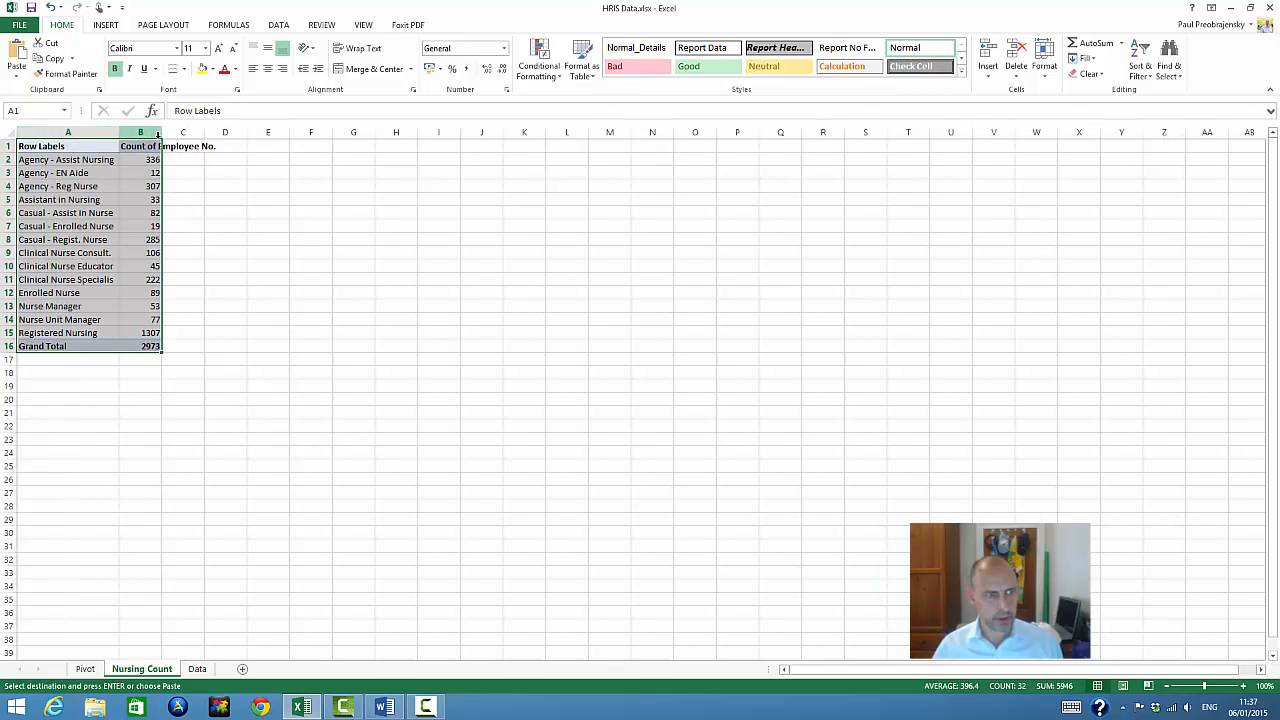
double_click(161, 134)
click(144, 293)
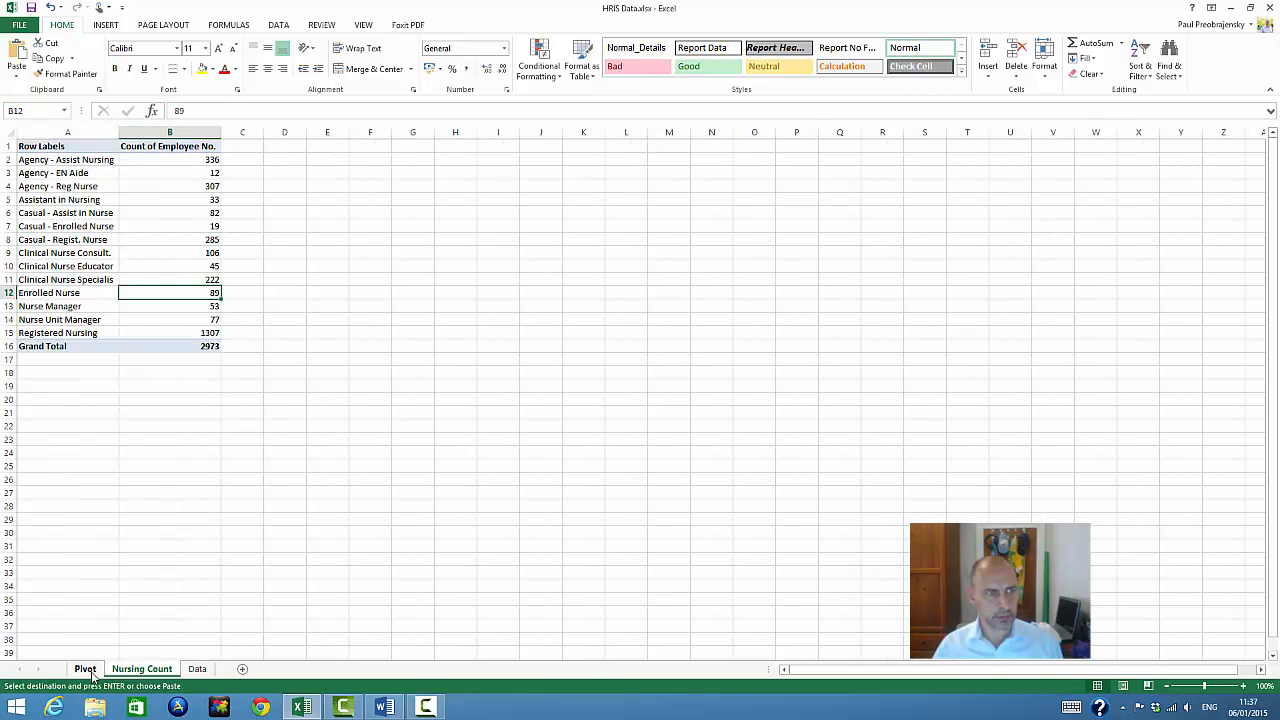
Add Gender as the column field of the PivotTable on the Pivot sheet and inspect the female and male totals
click(90, 672)
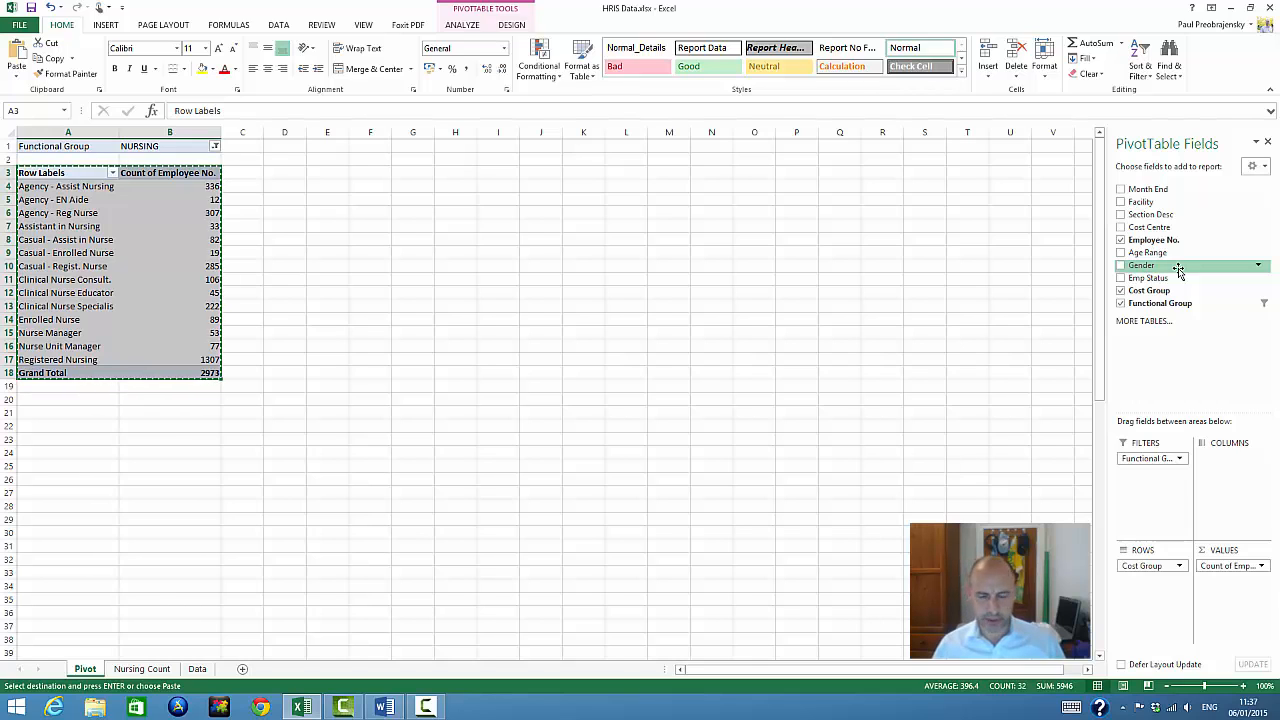
drag(1178, 270, 1238, 476)
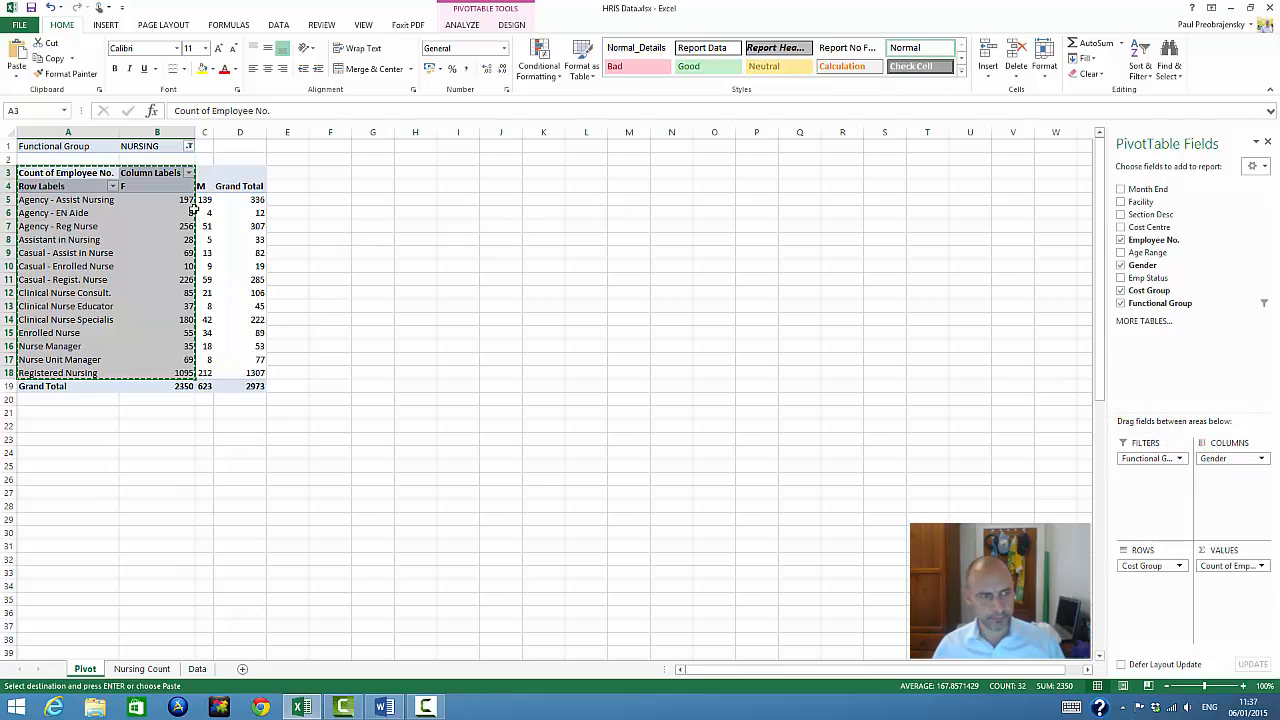
click(286, 267)
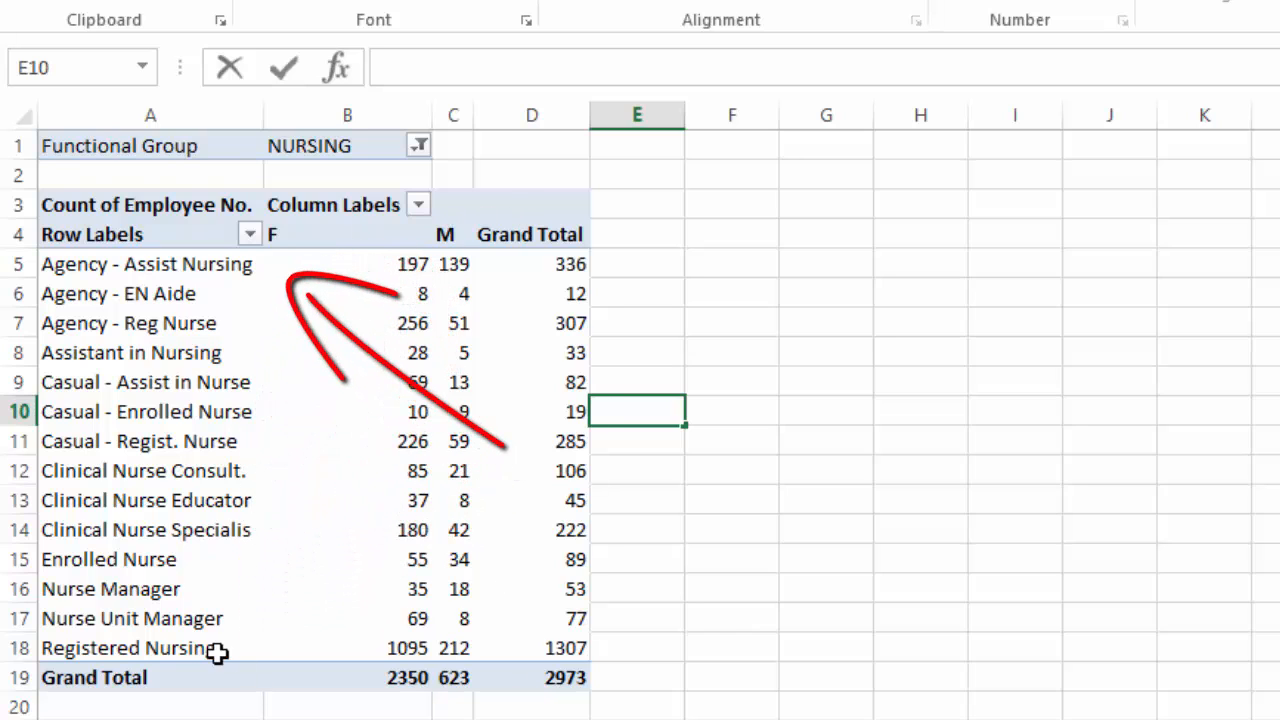
click(336, 678)
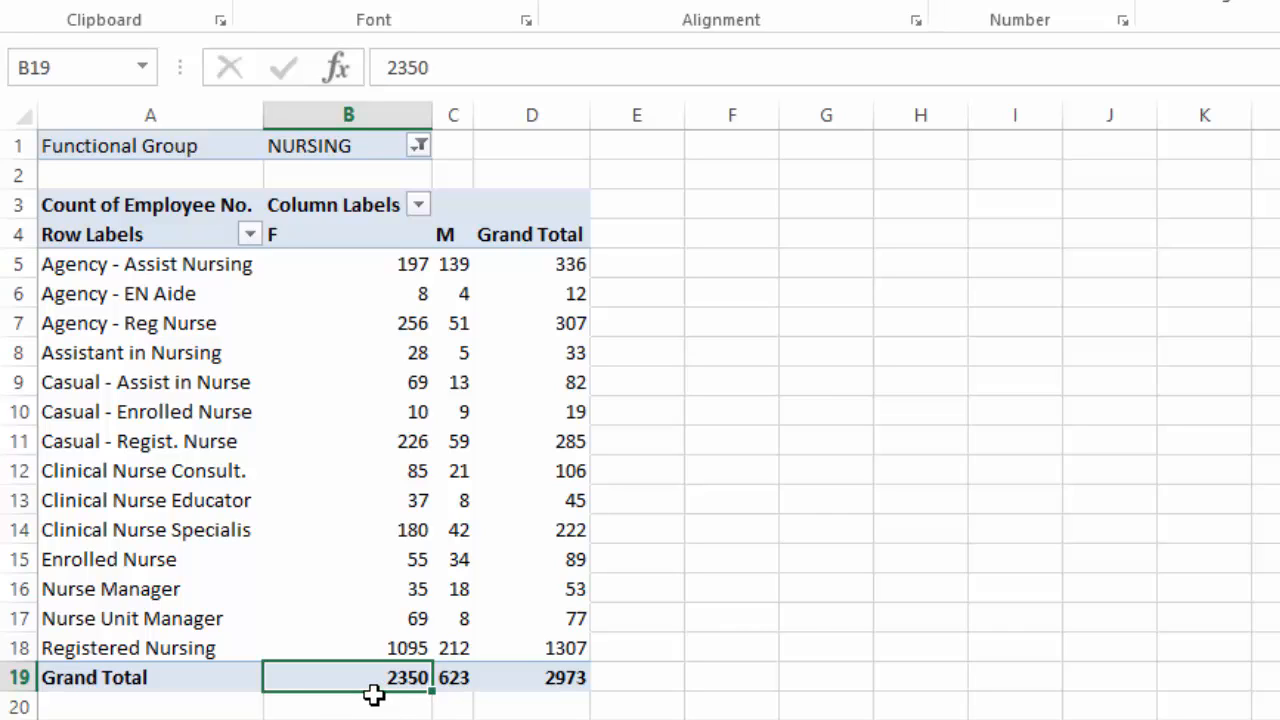
click(458, 679)
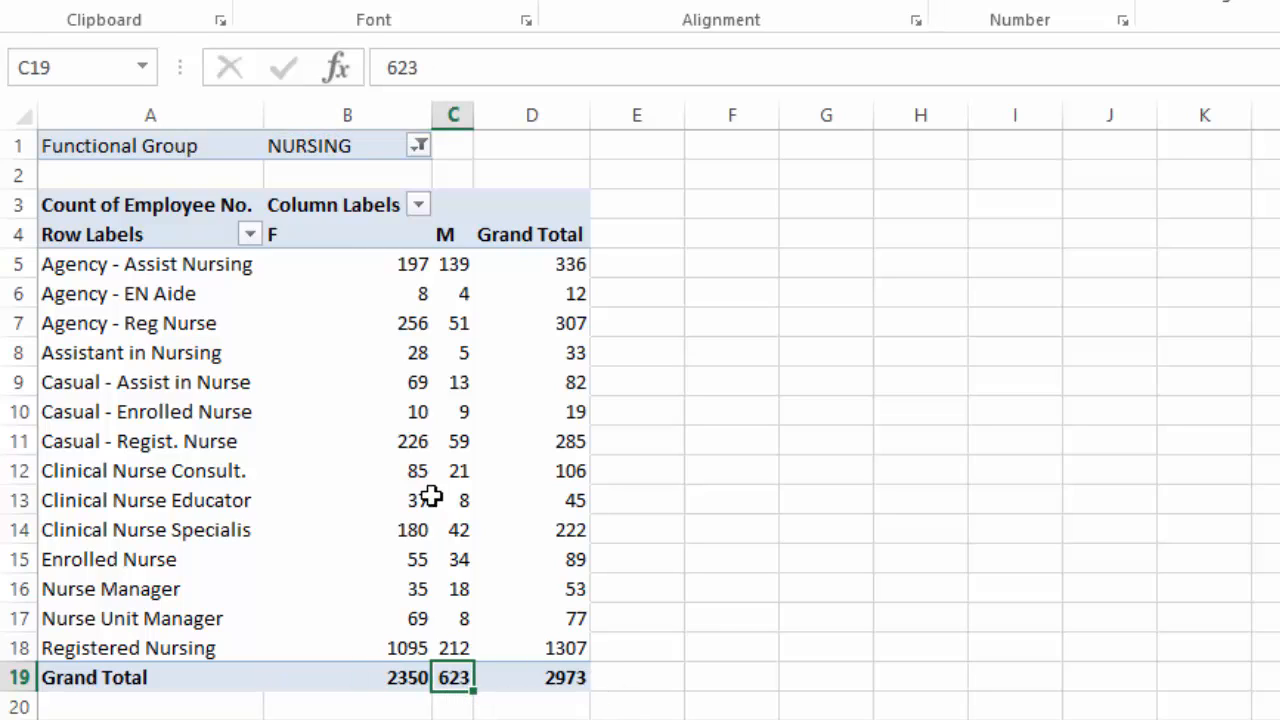
click(455, 645)
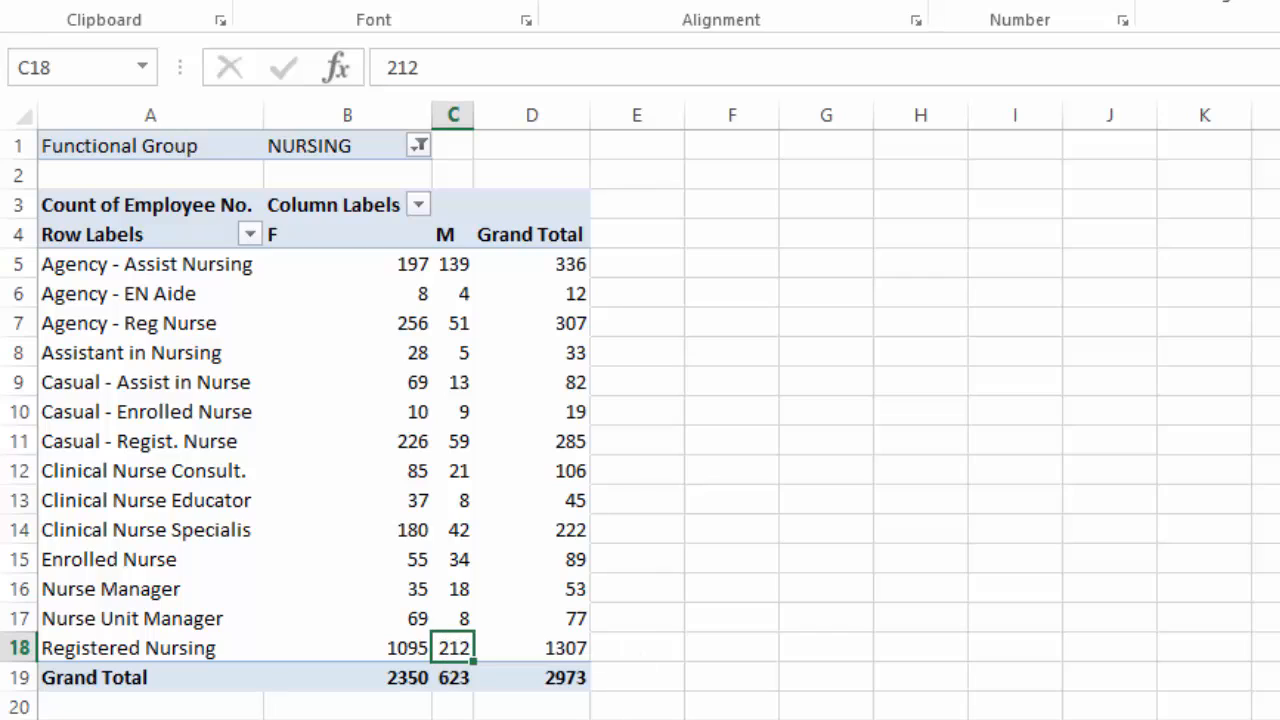
Copy the PivotTable range A4:C18 from the Pivot sheet and paste it at cell A1 of a new worksheet
click(60, 229)
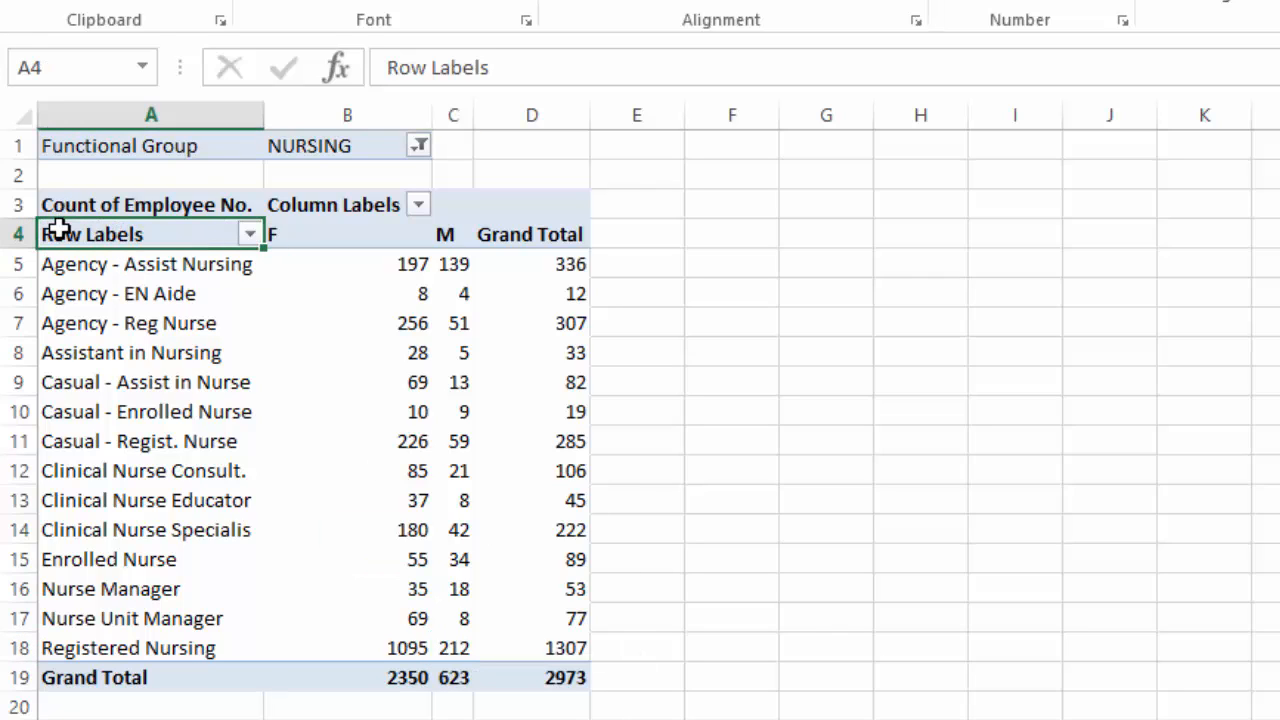
drag(72, 229, 467, 649)
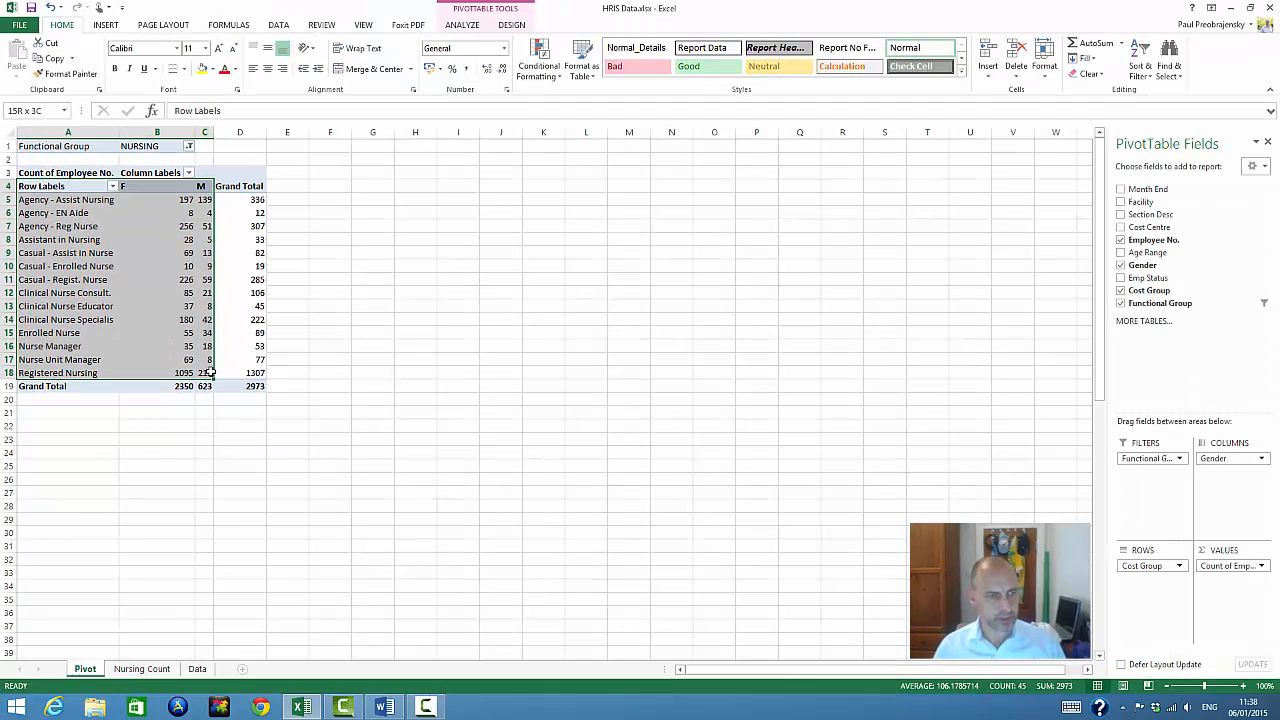
right_click(139, 306)
click(169, 318)
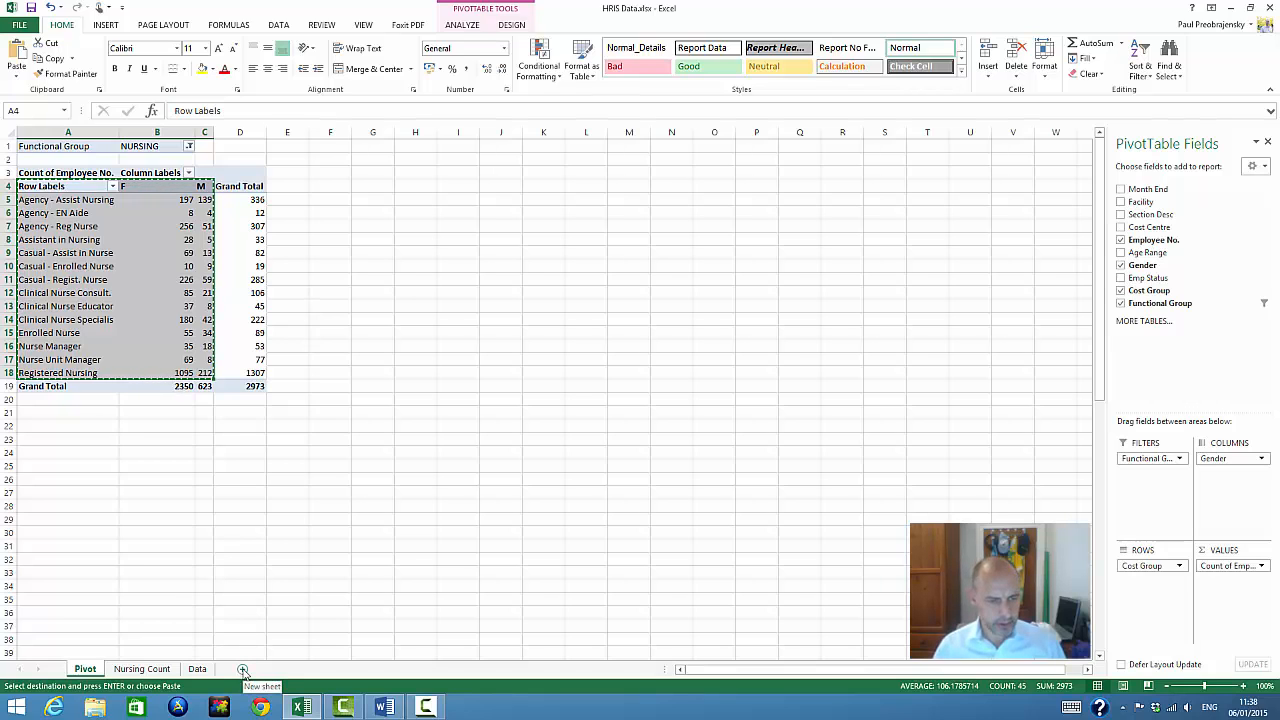
click(242, 670)
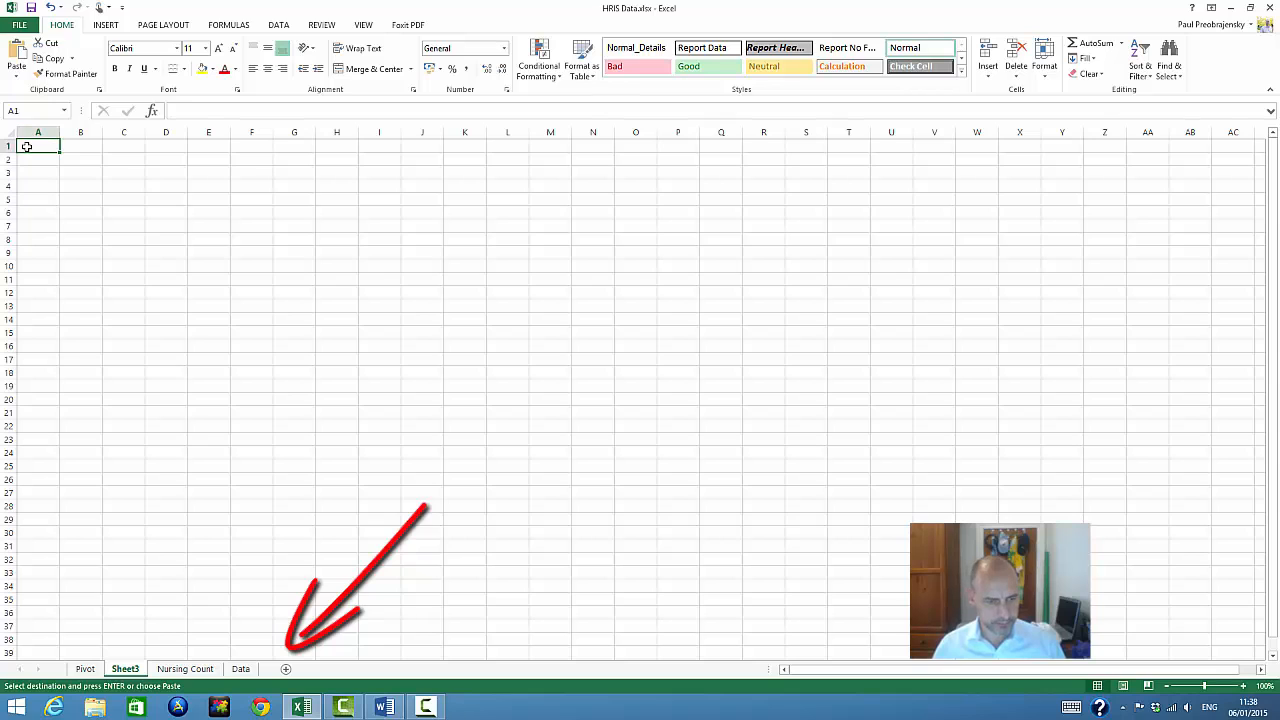
right_click(27, 146)
click(53, 210)
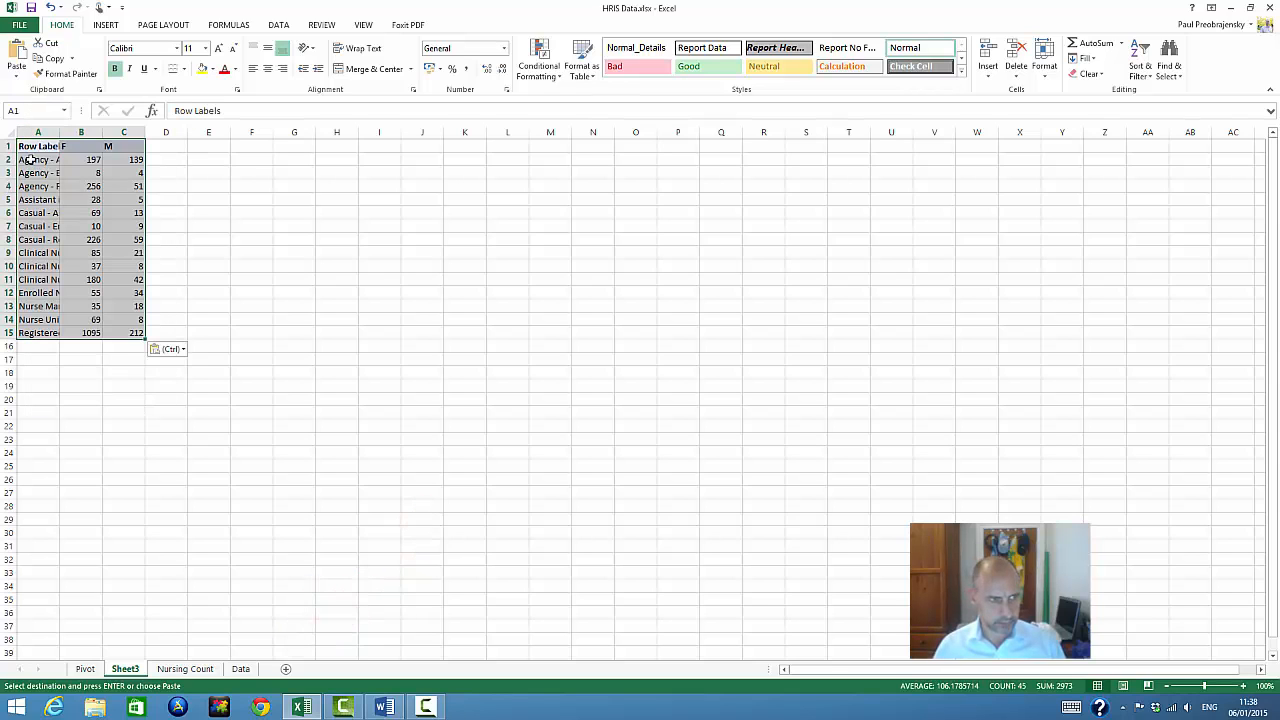
Fit columns A and B of the new worksheet to their contents and rename the sheet Nursing Gender
double_click(58, 132)
double_click(161, 132)
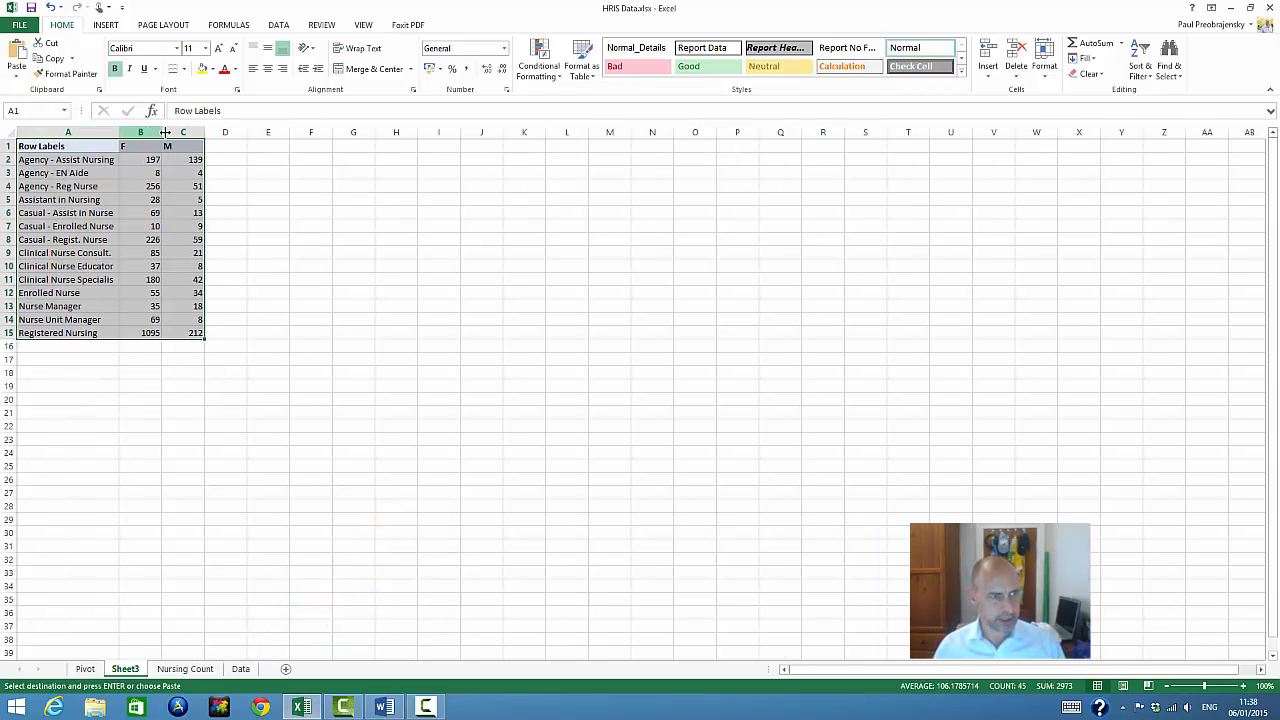
right_click(122, 668)
click(152, 547)
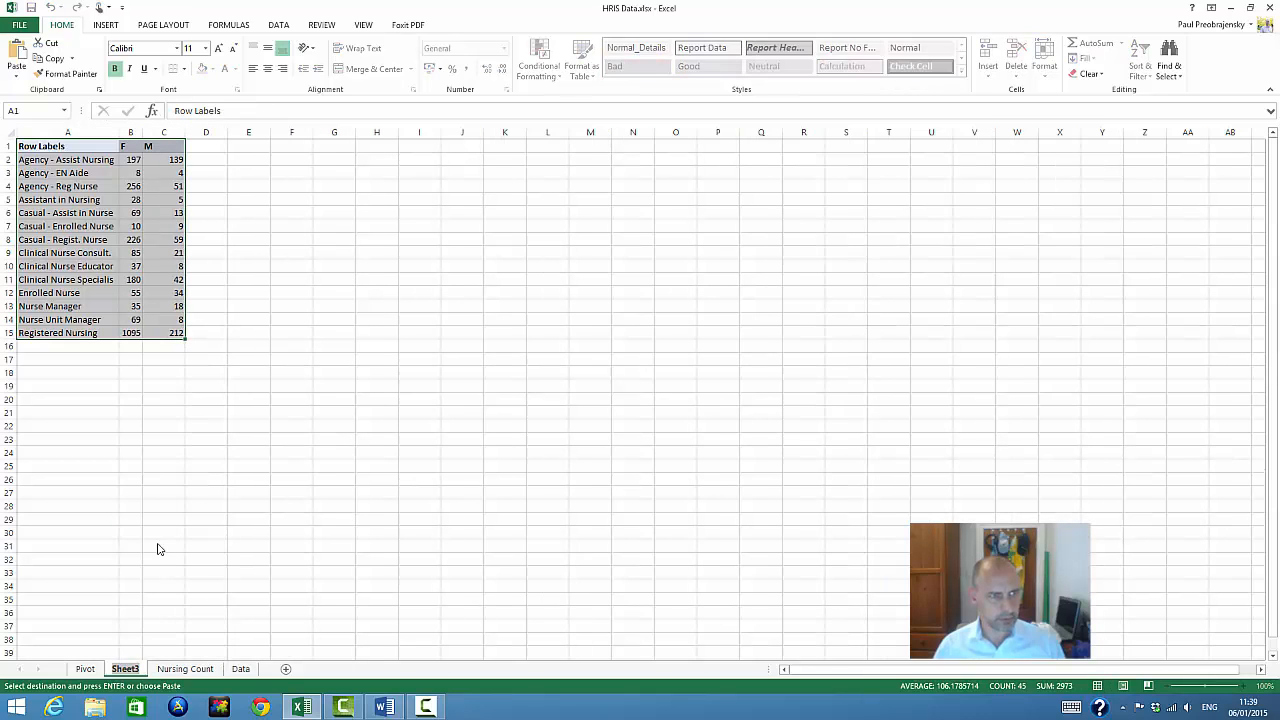
text(Nursing Gender)
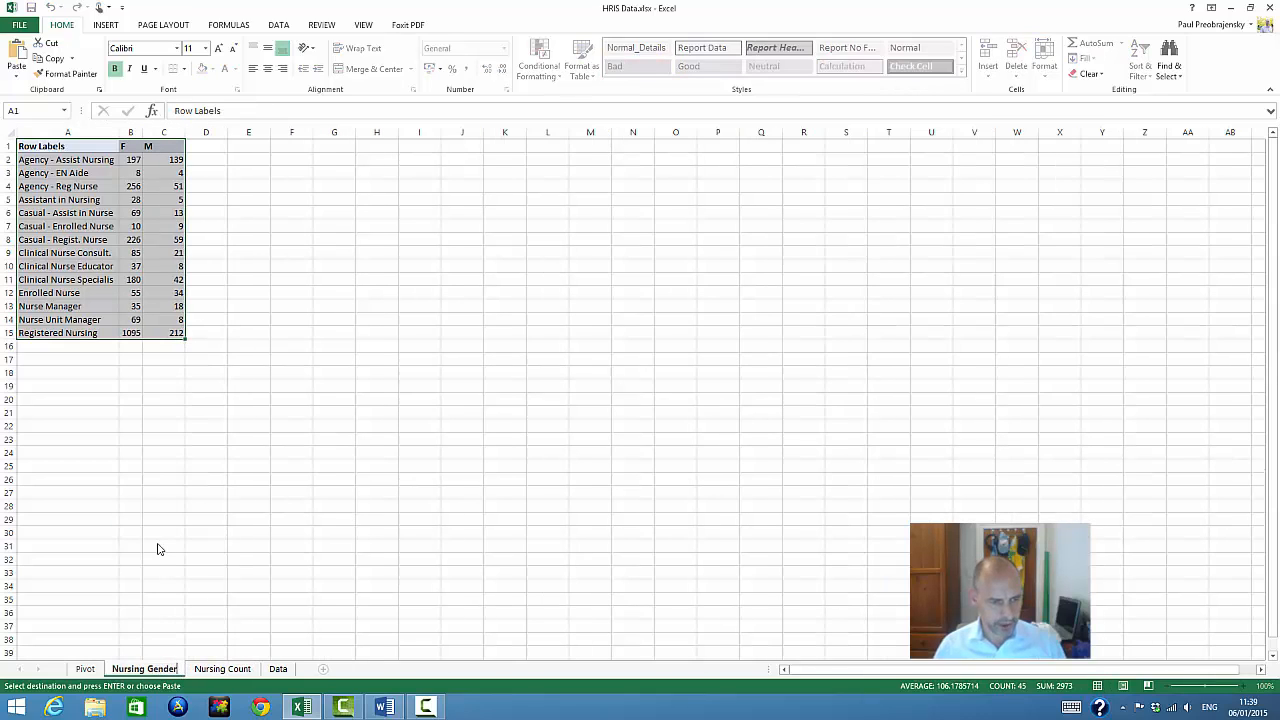
click(157, 549)
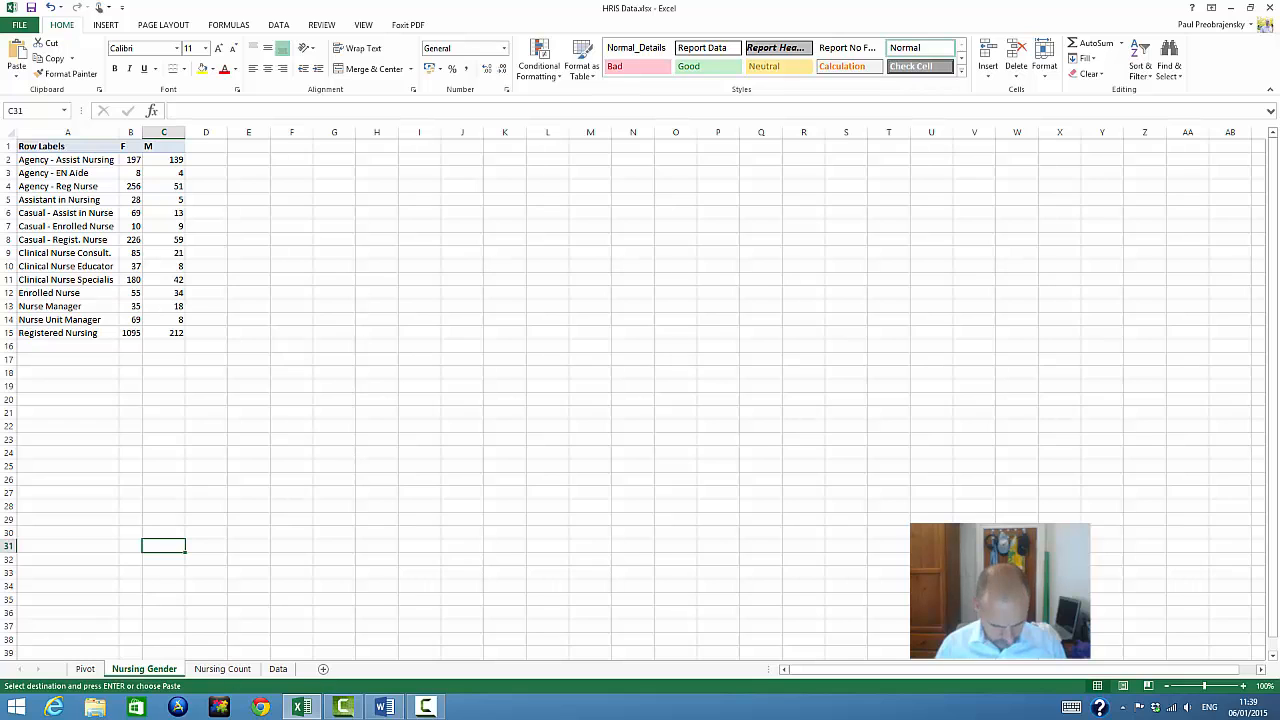
Replace Gender with Age Range as the column field of the PivotTable on the Pivot sheet
click(74, 671)
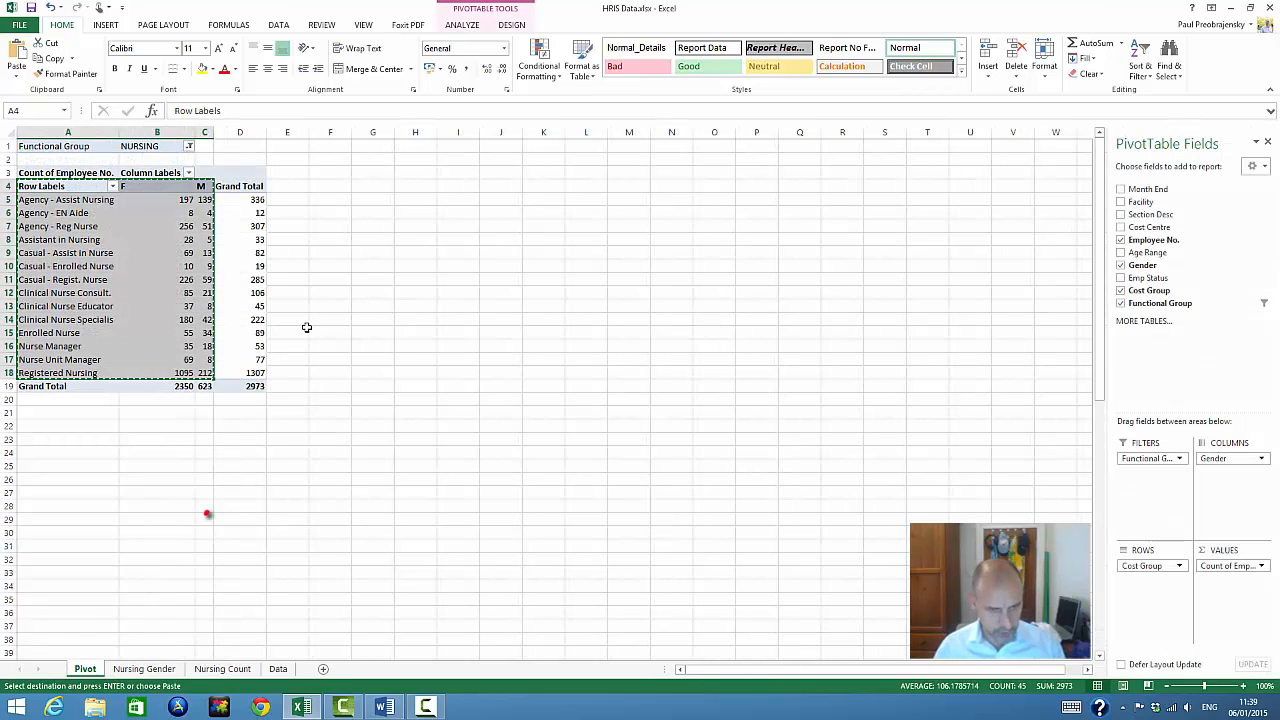
drag(1245, 456, 1214, 262)
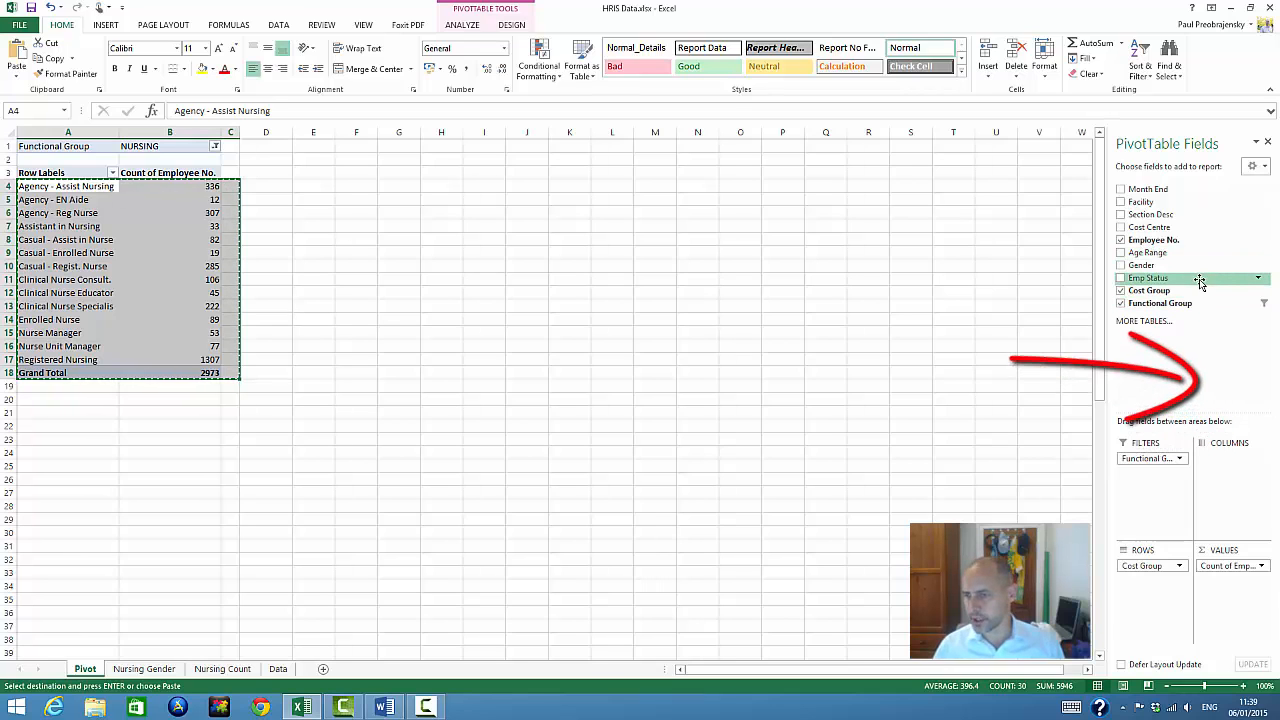
drag(1178, 260, 1236, 466)
drag(342, 131, 356, 131)
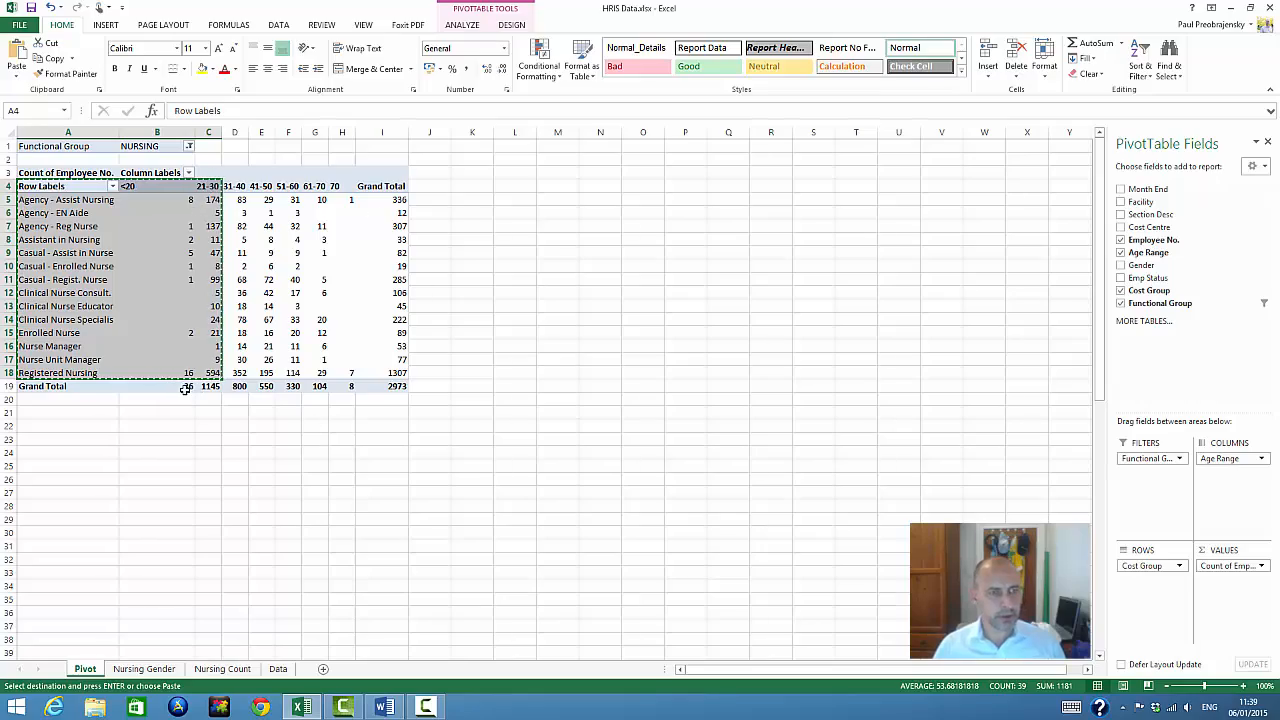
Examine the grand totals for the age ranges, including the 21-30, 31-40 and 70 columns
click(82, 388)
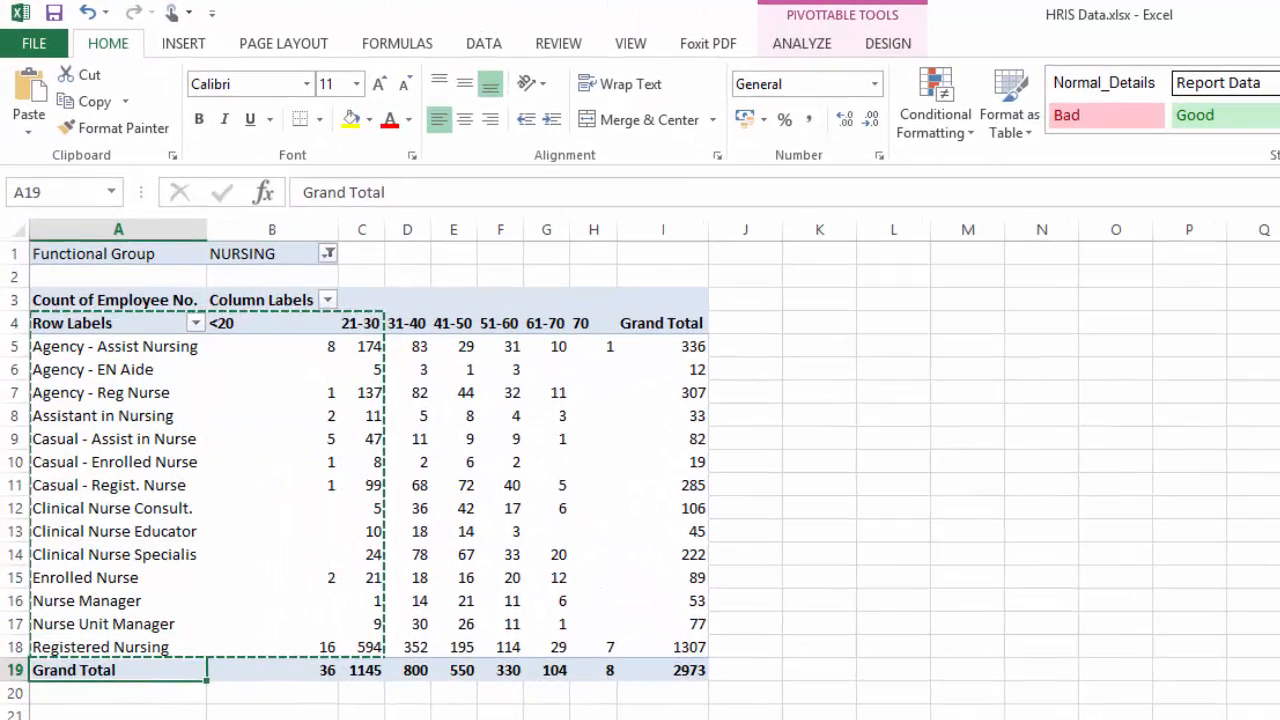
click(217, 412)
double_click(380, 714)
click(377, 670)
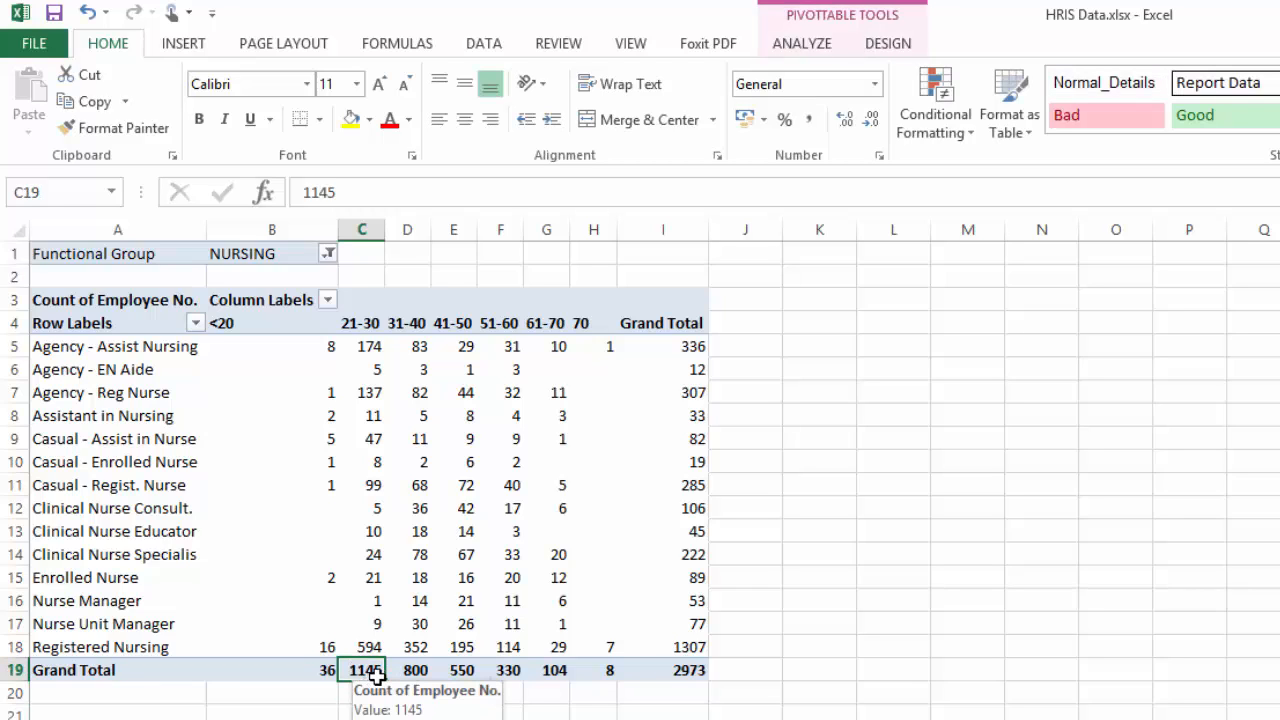
click(416, 672)
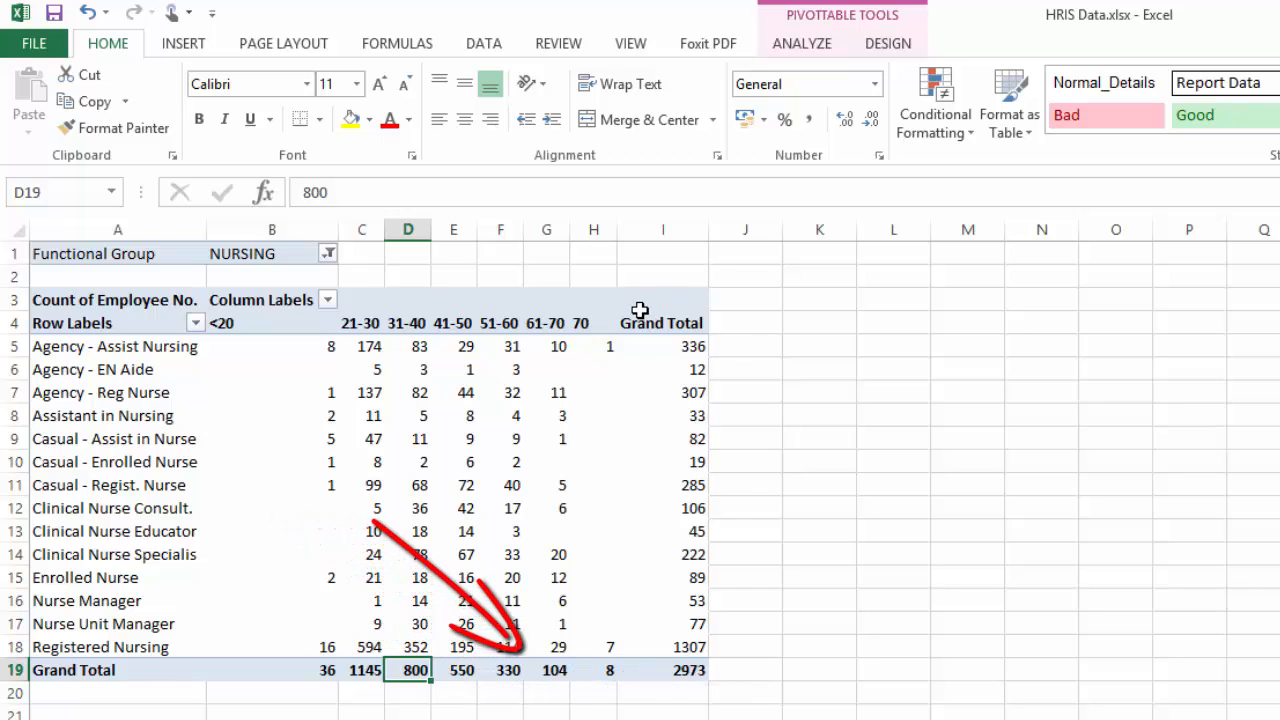
click(590, 322)
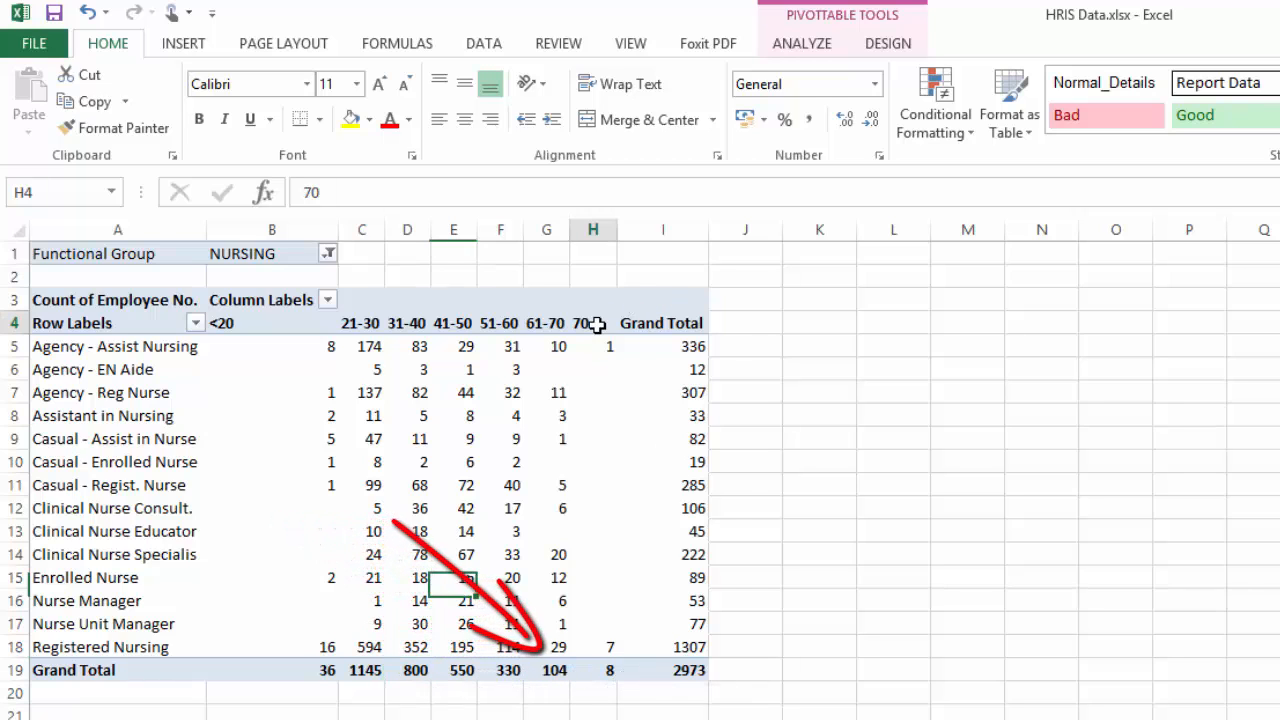
click(597, 676)
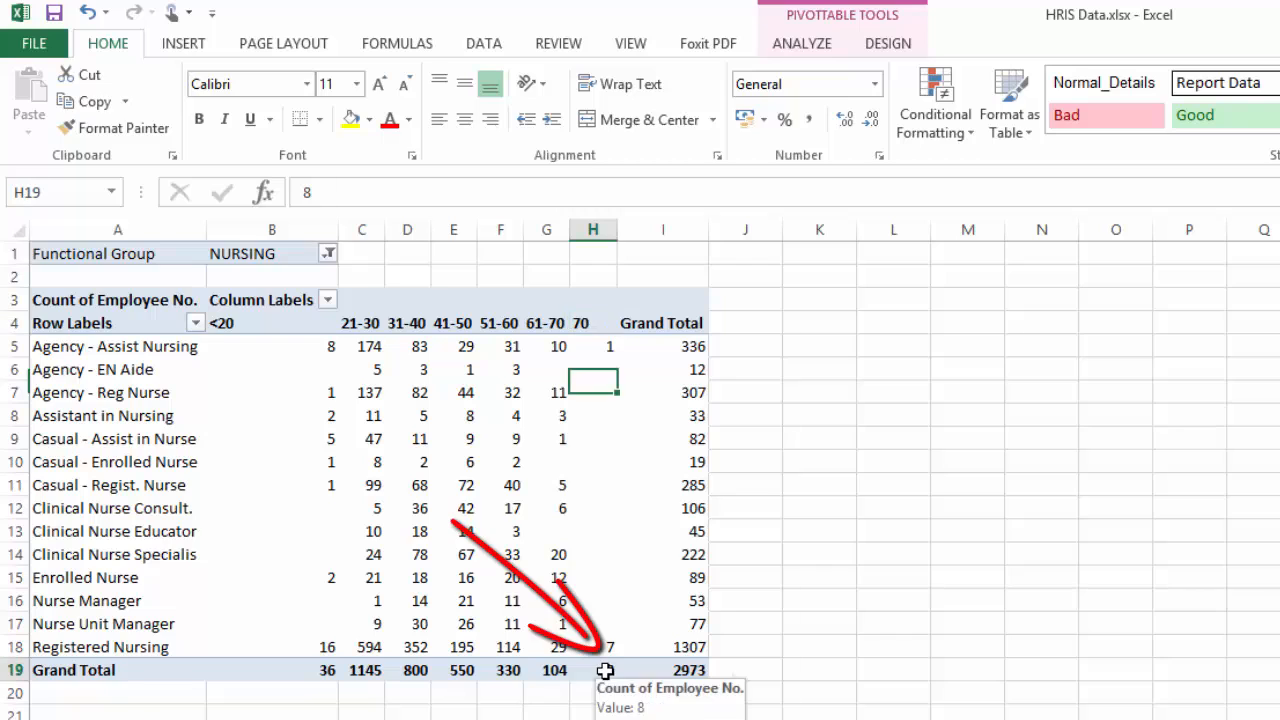
click(590, 322)
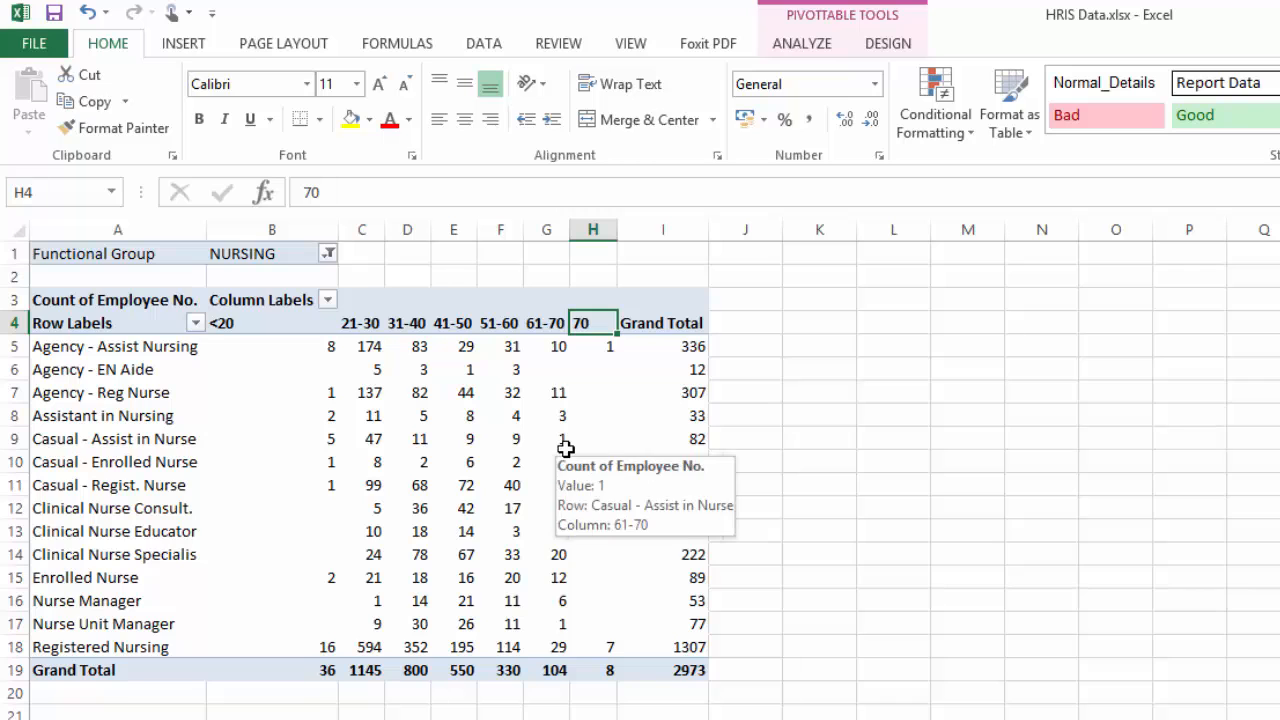
Copy the PivotTable range A4:H19 from the Pivot sheet and paste it at cell A1 of a new worksheet
drag(100, 322, 587, 670)
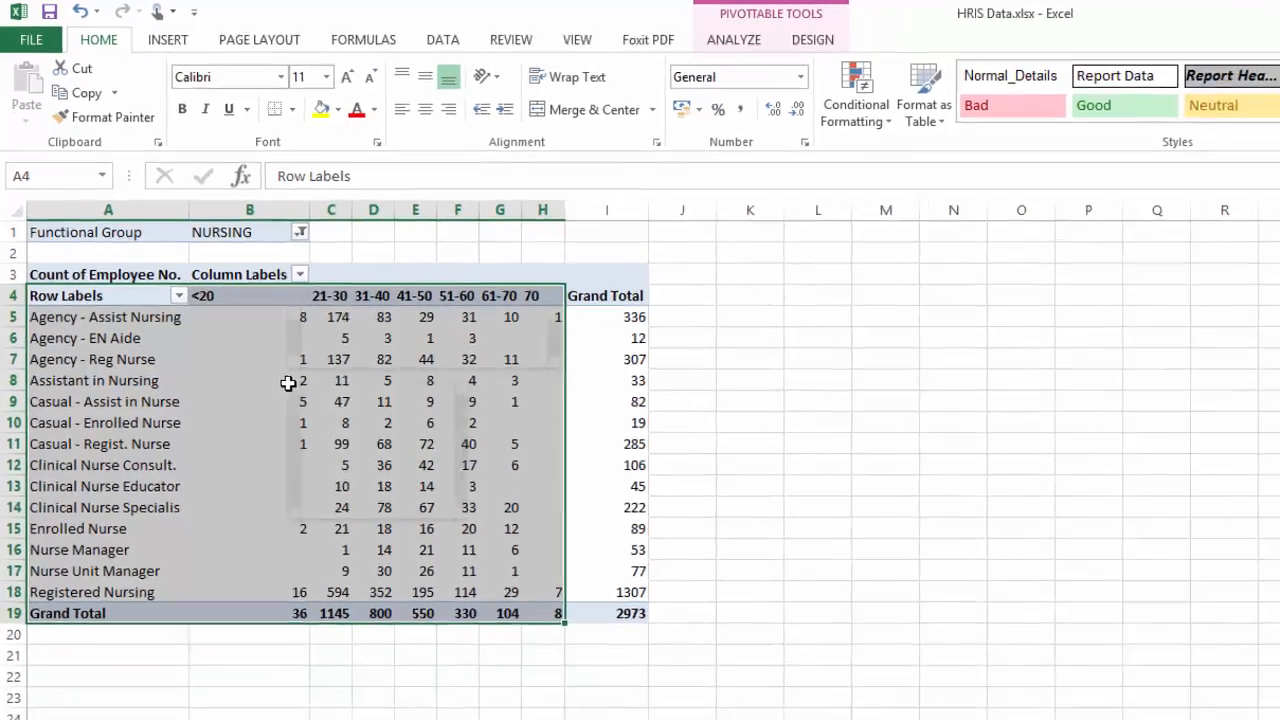
right_click(371, 426)
click(408, 458)
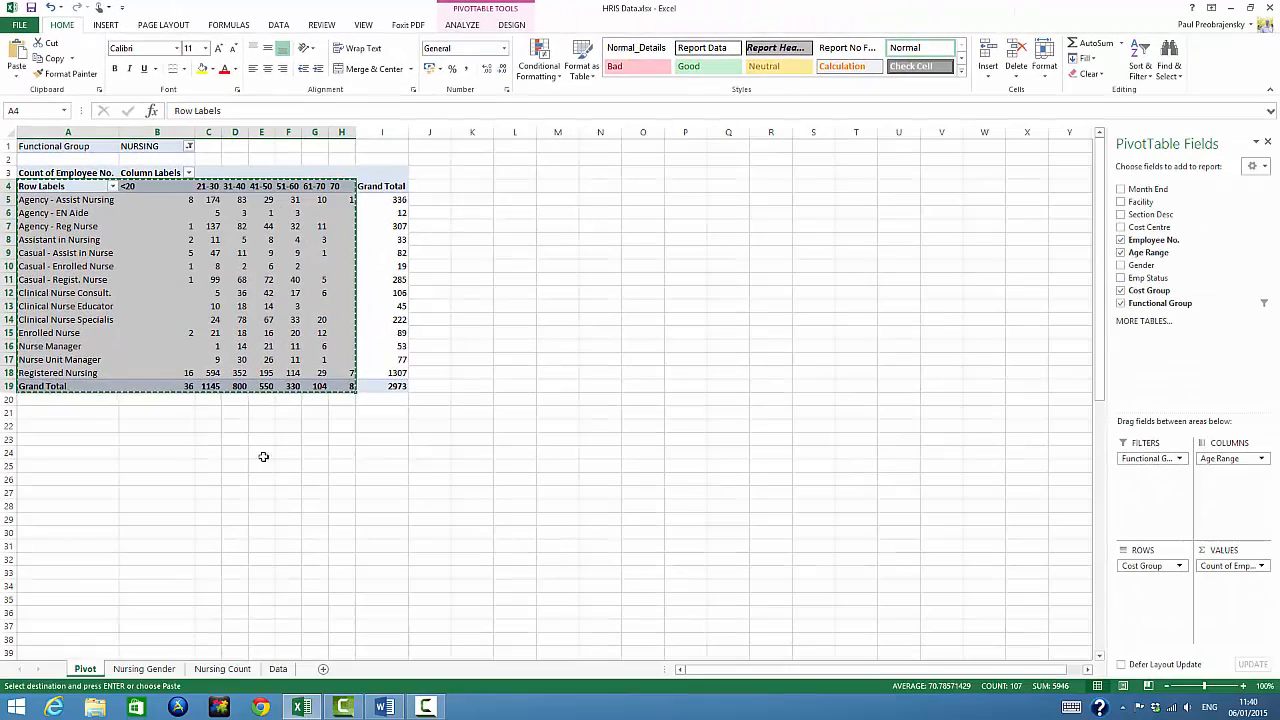
click(322, 668)
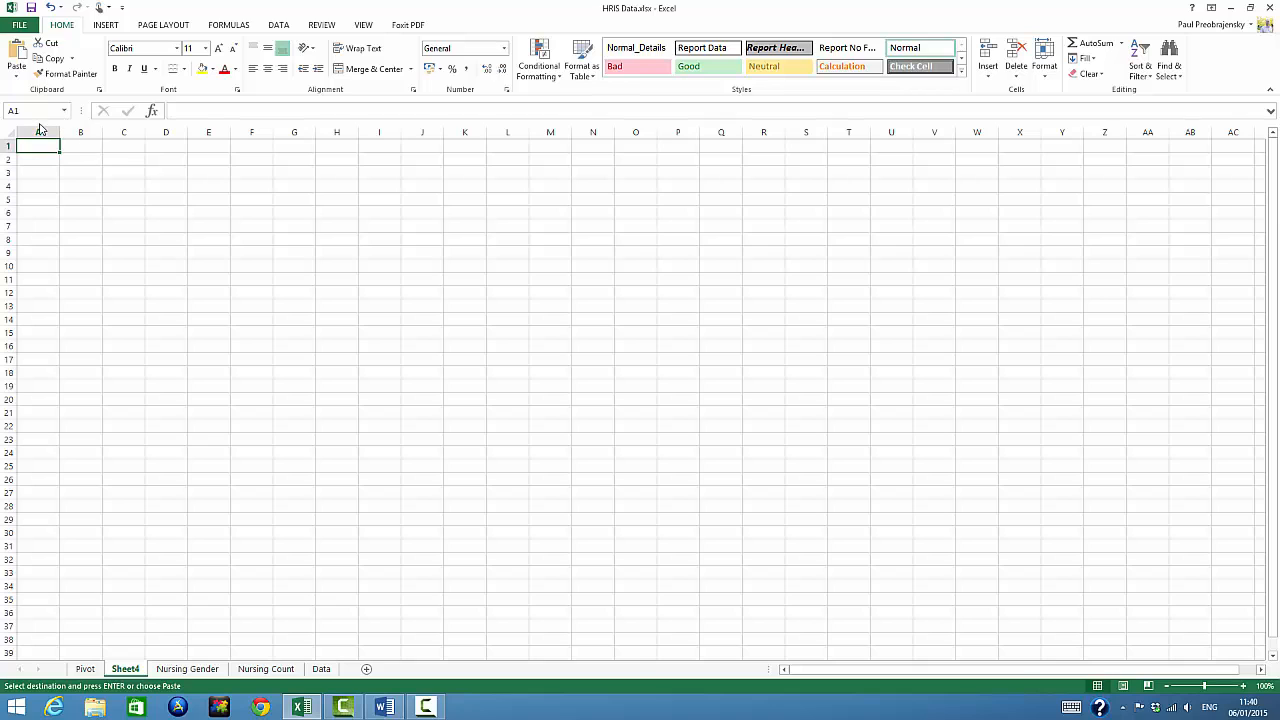
right_click(37, 148)
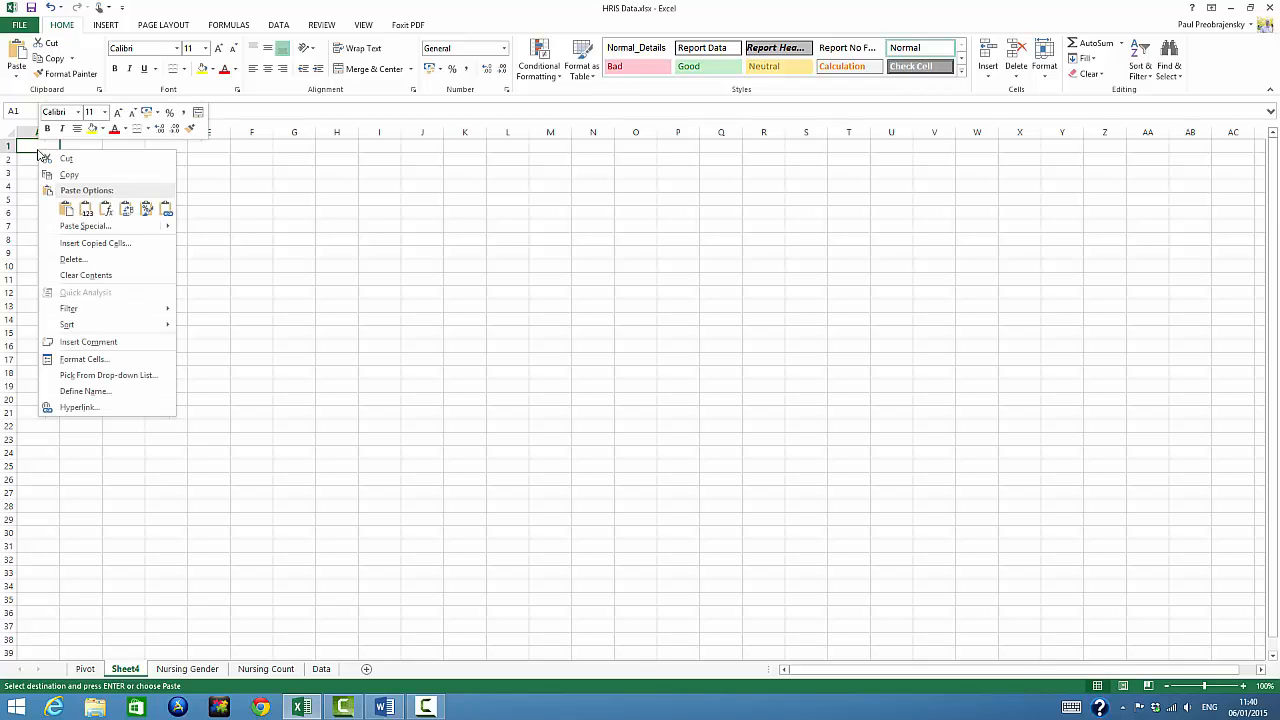
click(66, 206)
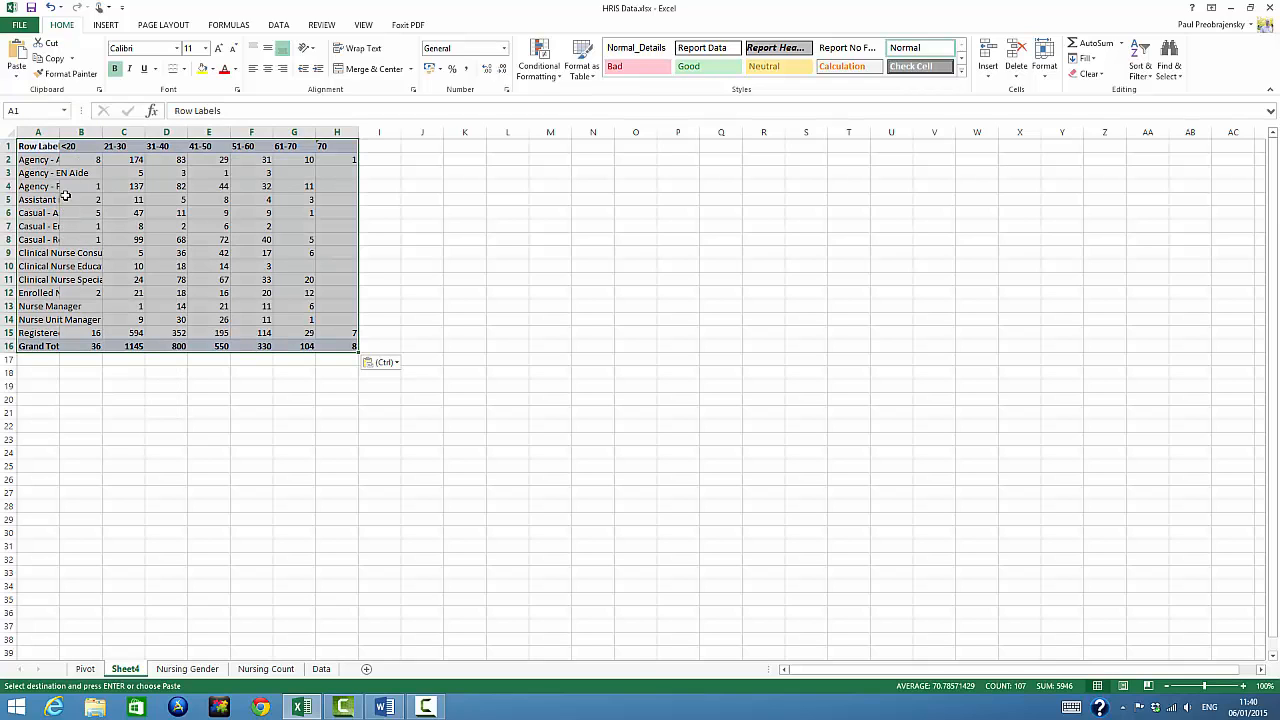
Fit column A of the new worksheet to its contents and rename the sheet Nursing Age
double_click(59, 133)
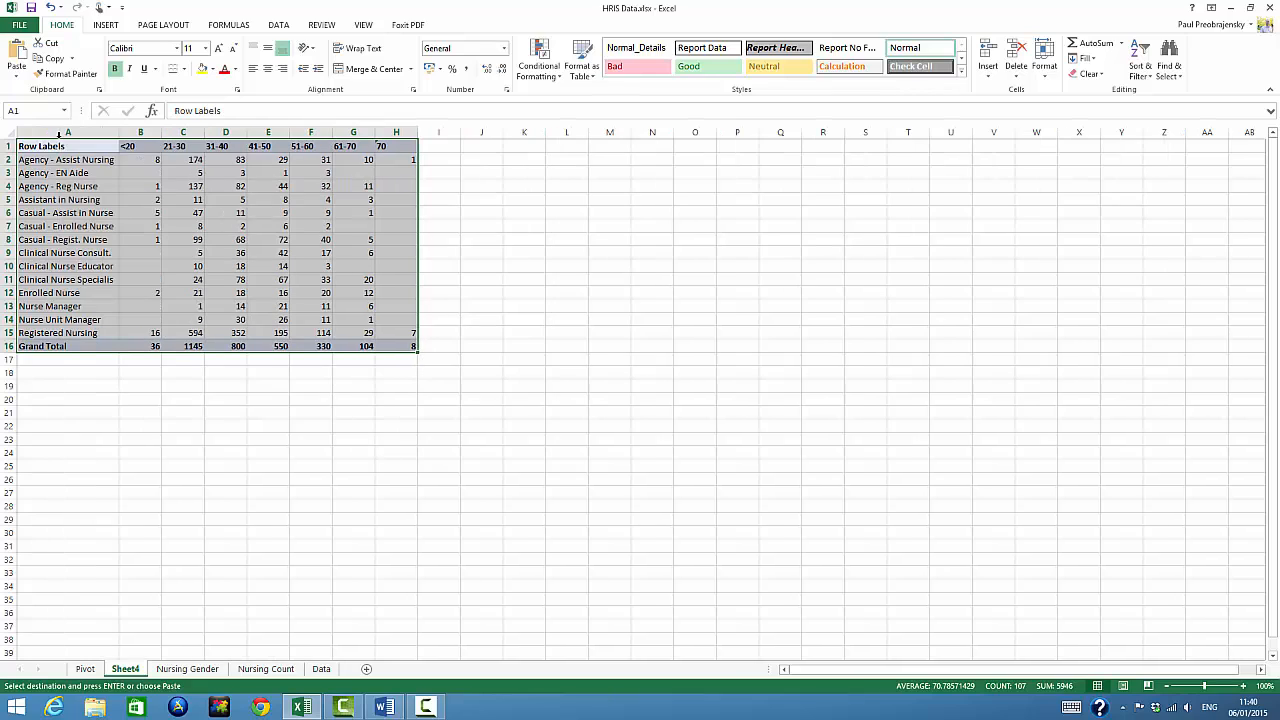
right_click(127, 670)
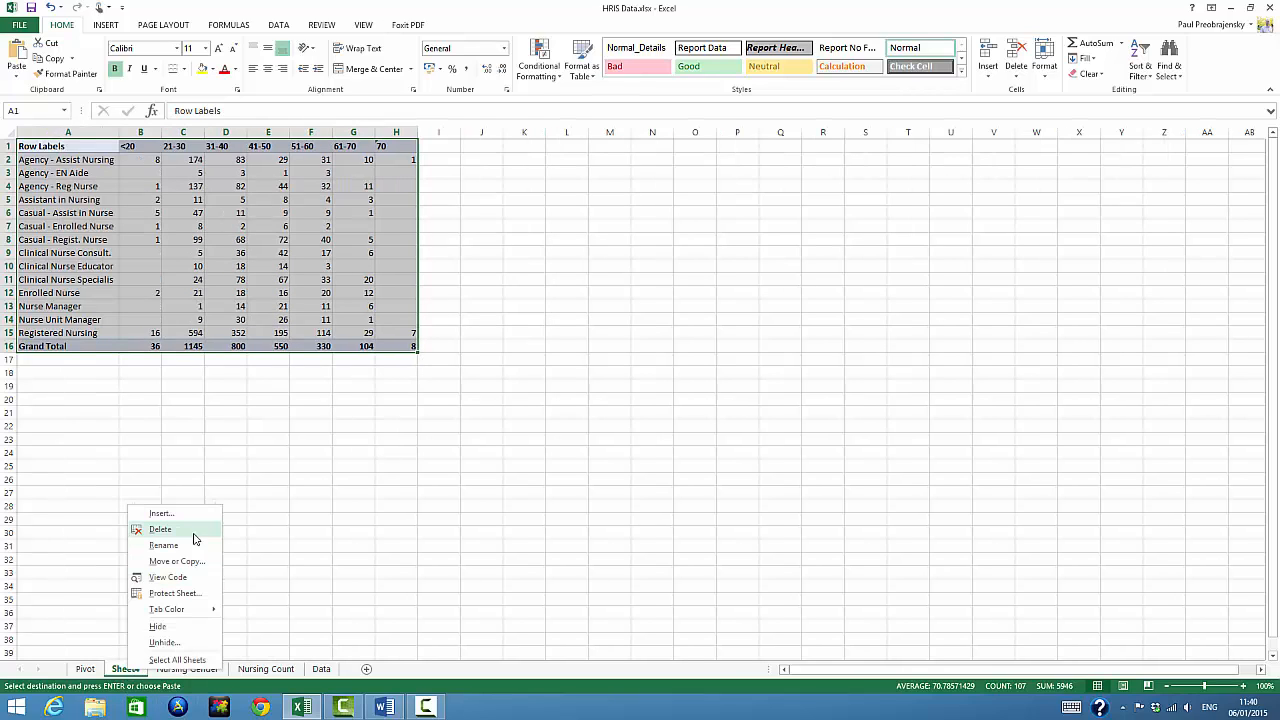
text(r)
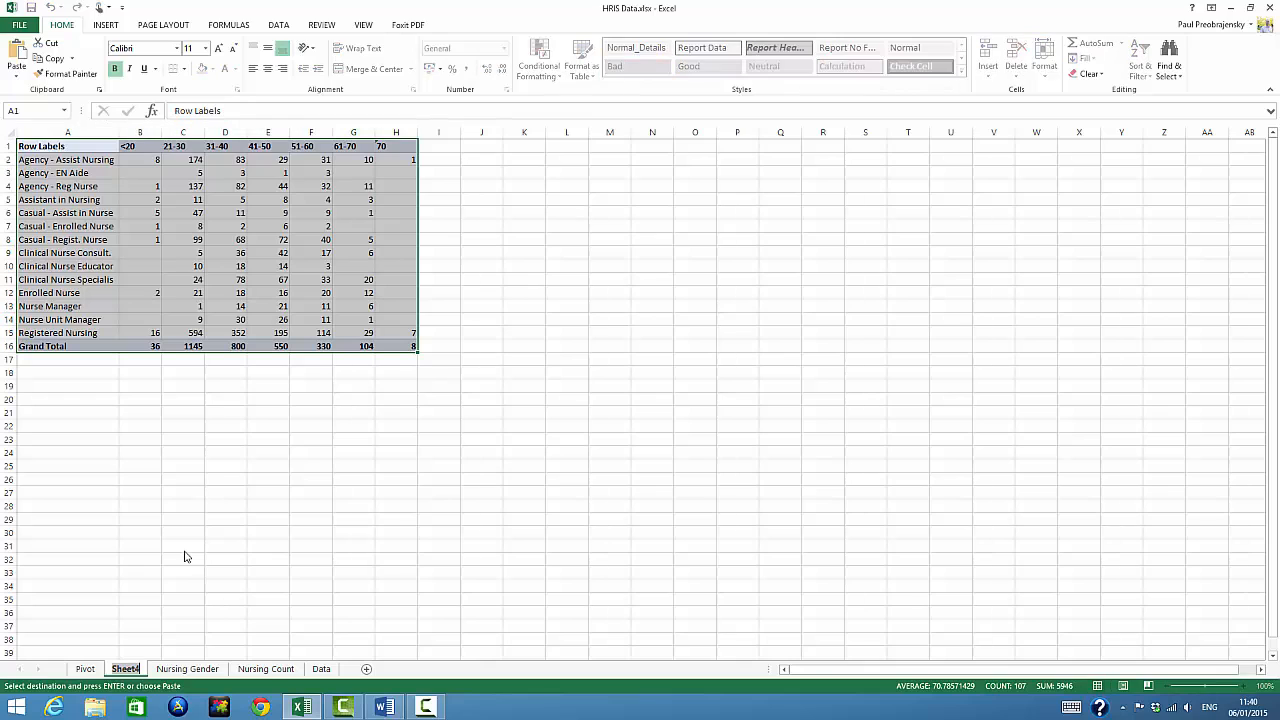
text(Nursing A)
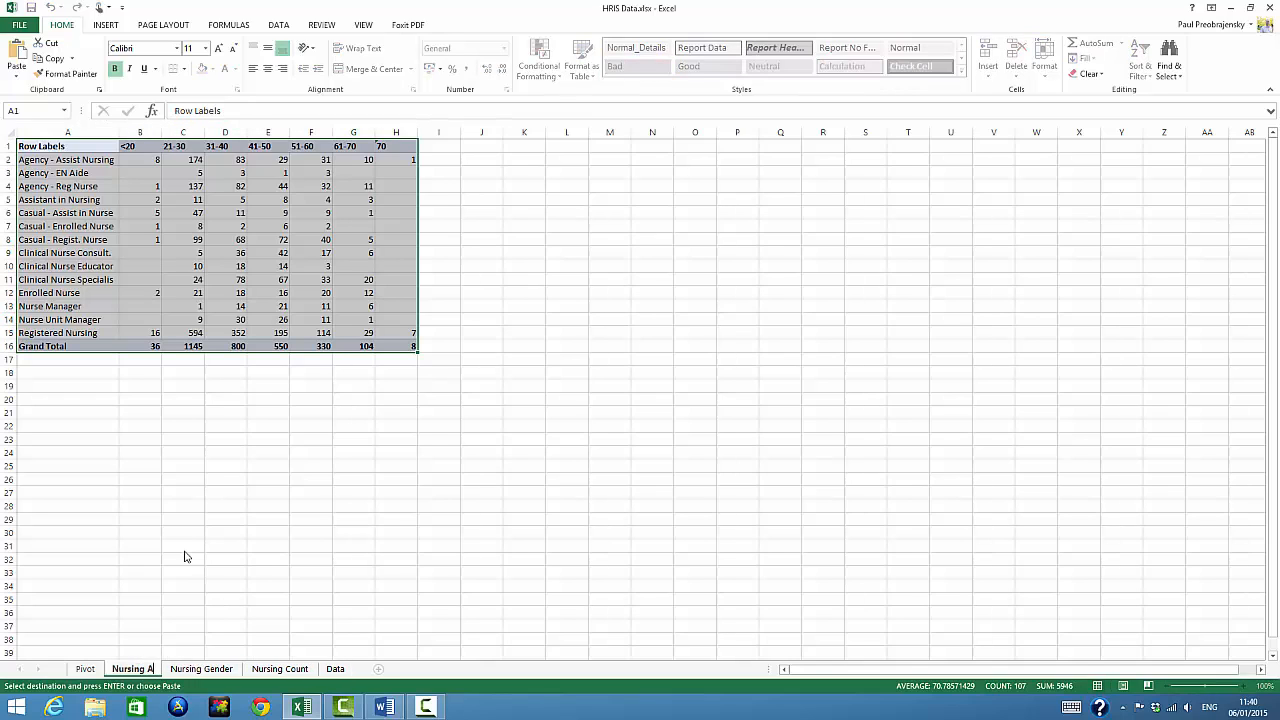
text(ge)
click(184, 551)
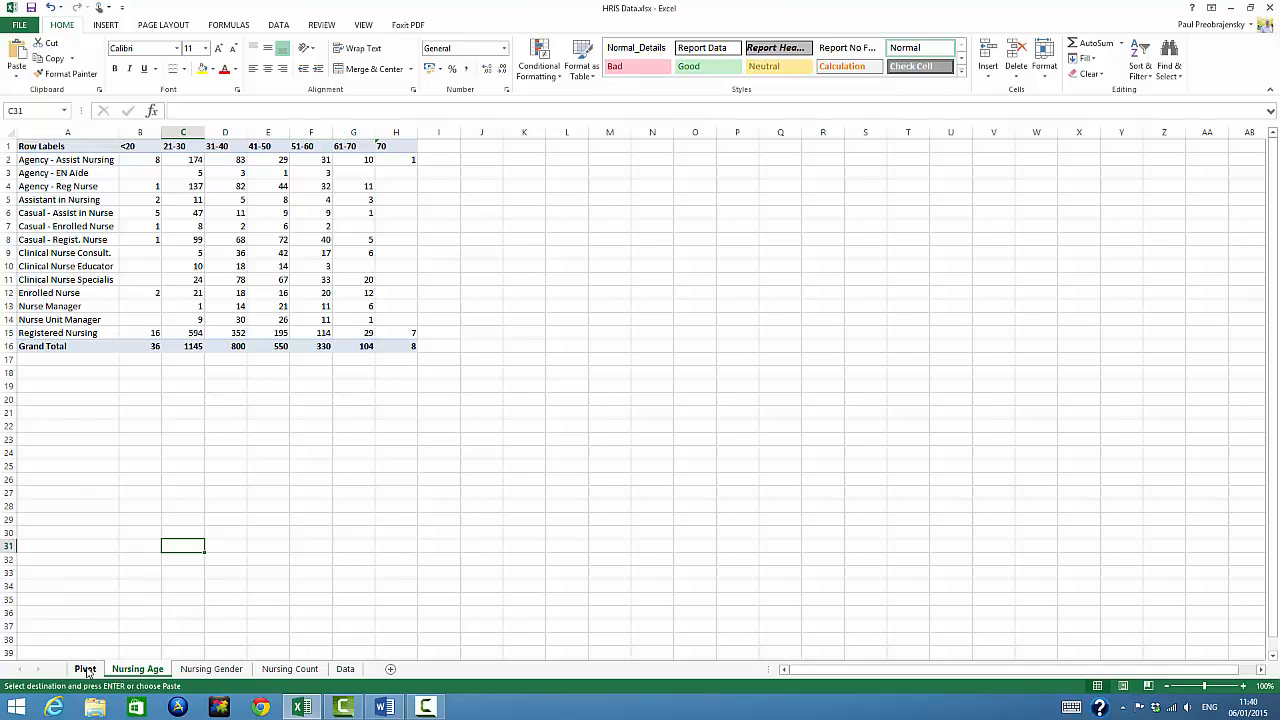
Move Cost Group from the rows to the report filters of the PivotTable on the Pivot sheet and filter it to Registered Nursing
click(85, 669)
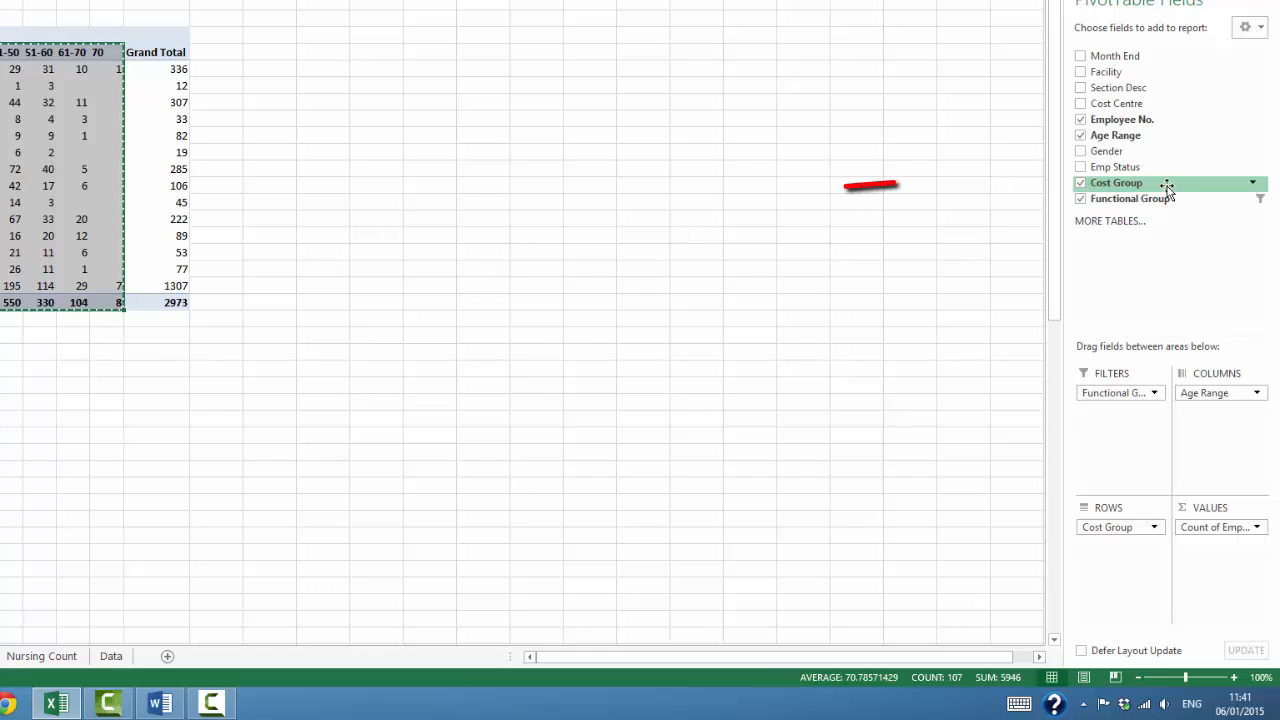
mouse_move(1166, 194)
mouse_down()
mouse_move(1146, 391)
mouse_move(1133, 431)
mouse_move(1122, 428)
mouse_up()
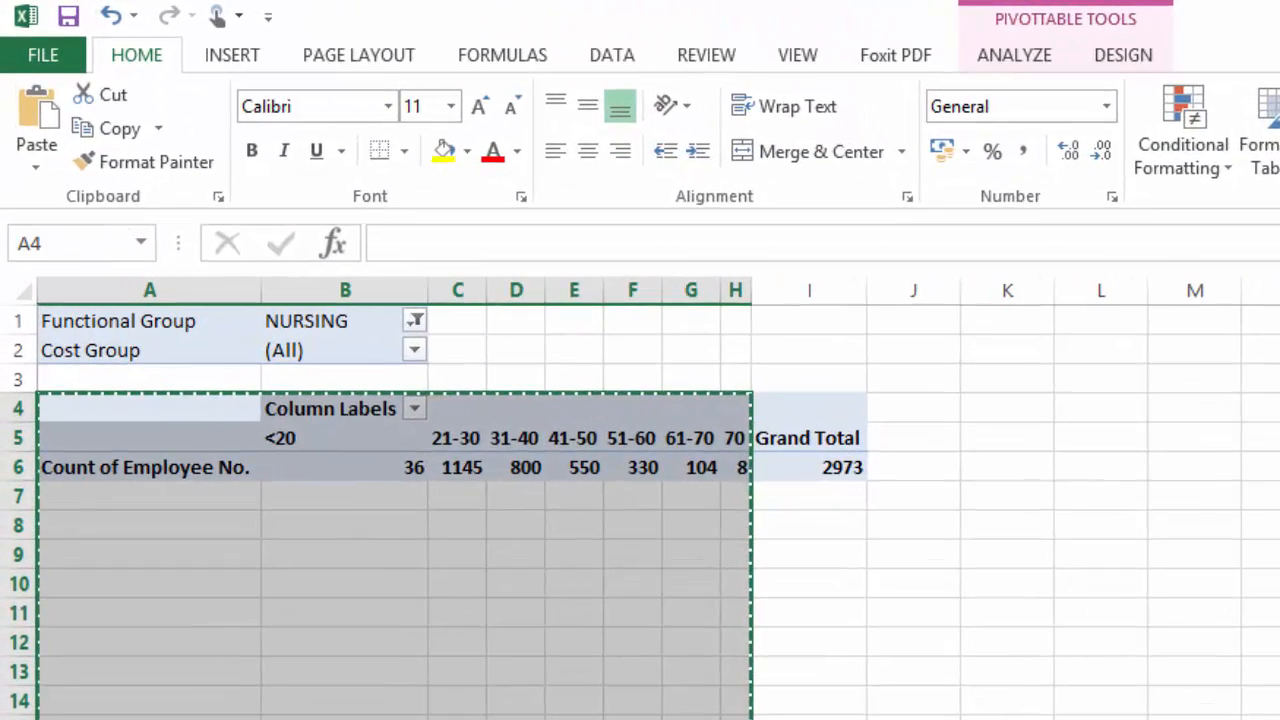
click(414, 350)
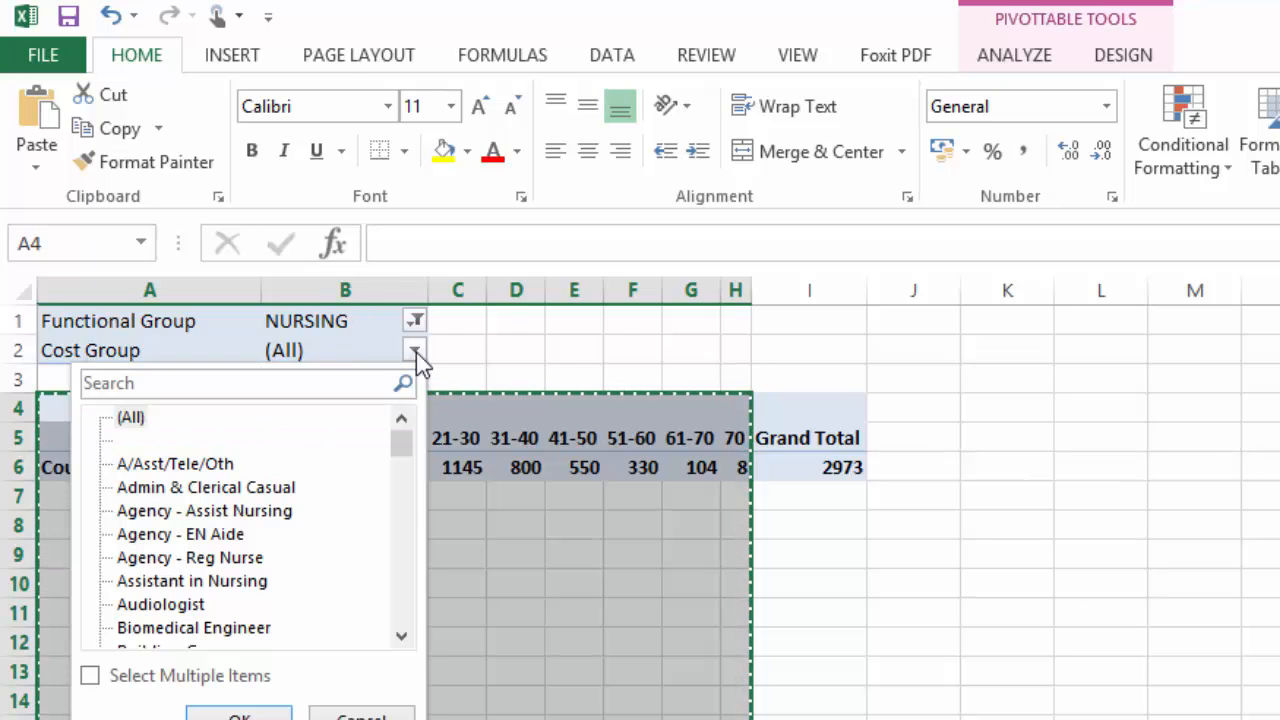
drag(409, 457, 413, 596)
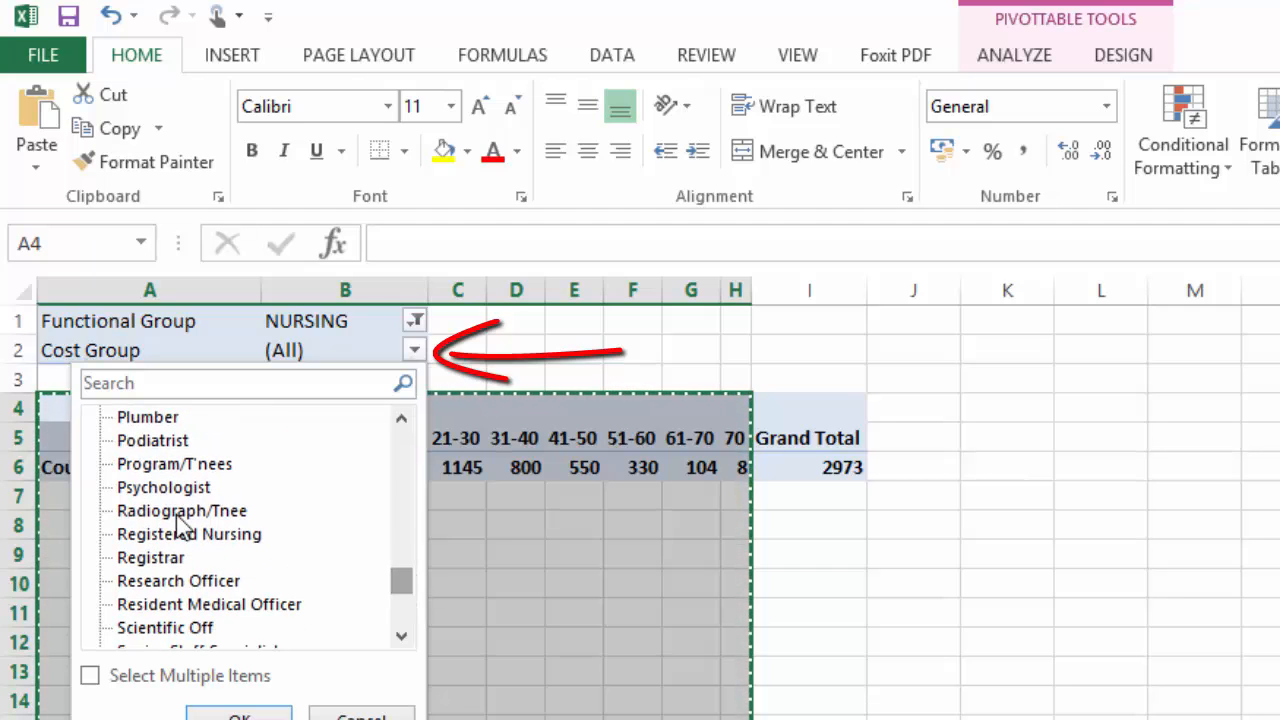
click(170, 535)
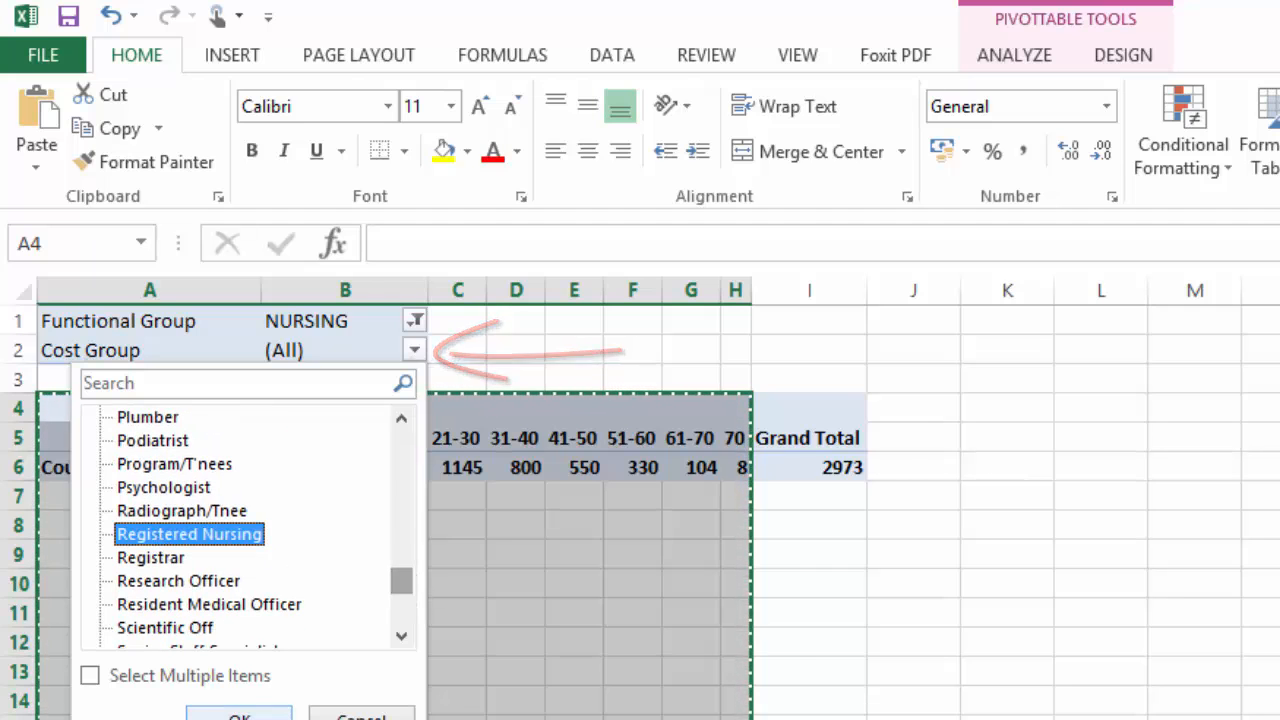
click(239, 716)
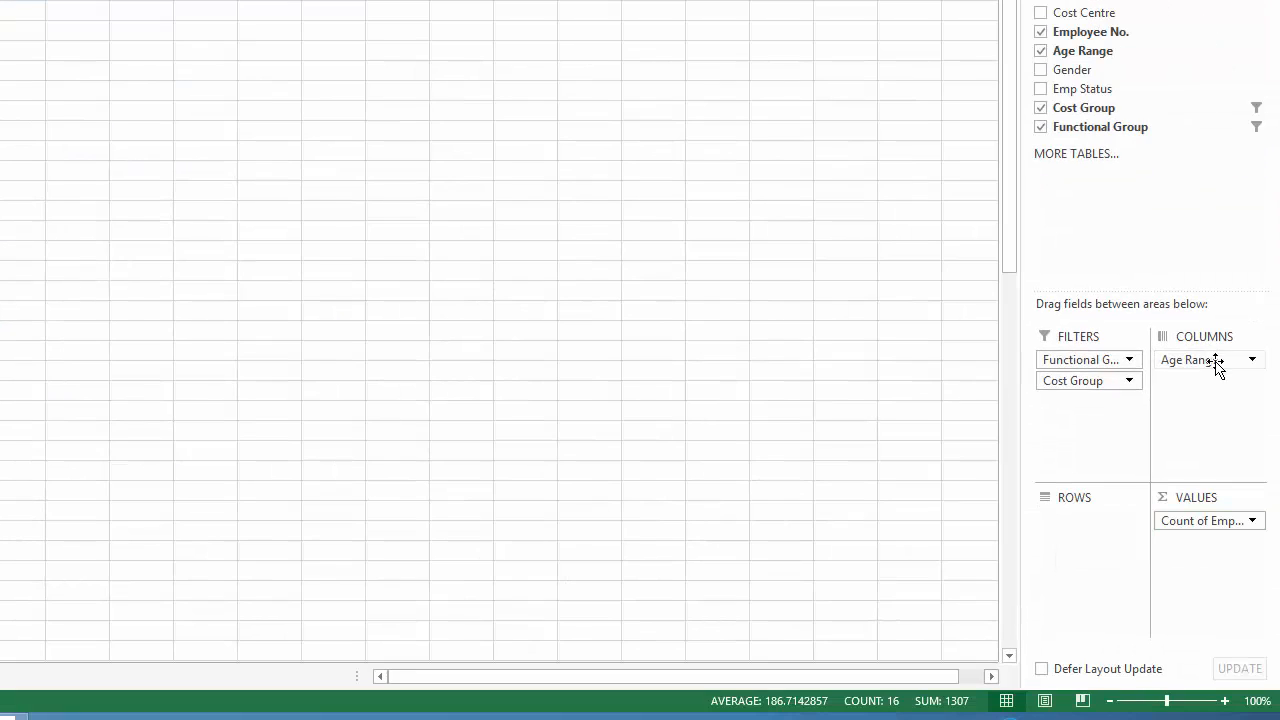
Remove Age Range from the PivotTable's column fields
drag(1217, 362, 1187, 254)
drag(1156, 200, 1156, 200)
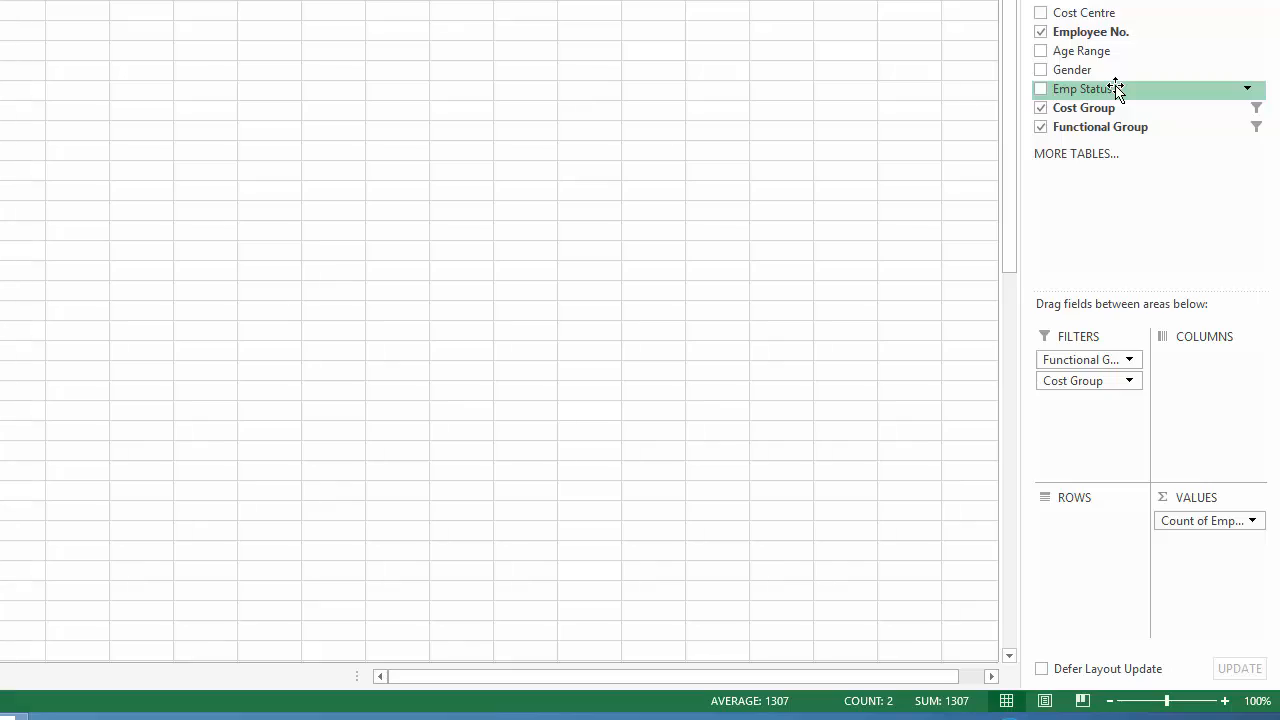
Add Emp Status to the PivotTable's column fields
drag(1116, 88, 1198, 376)
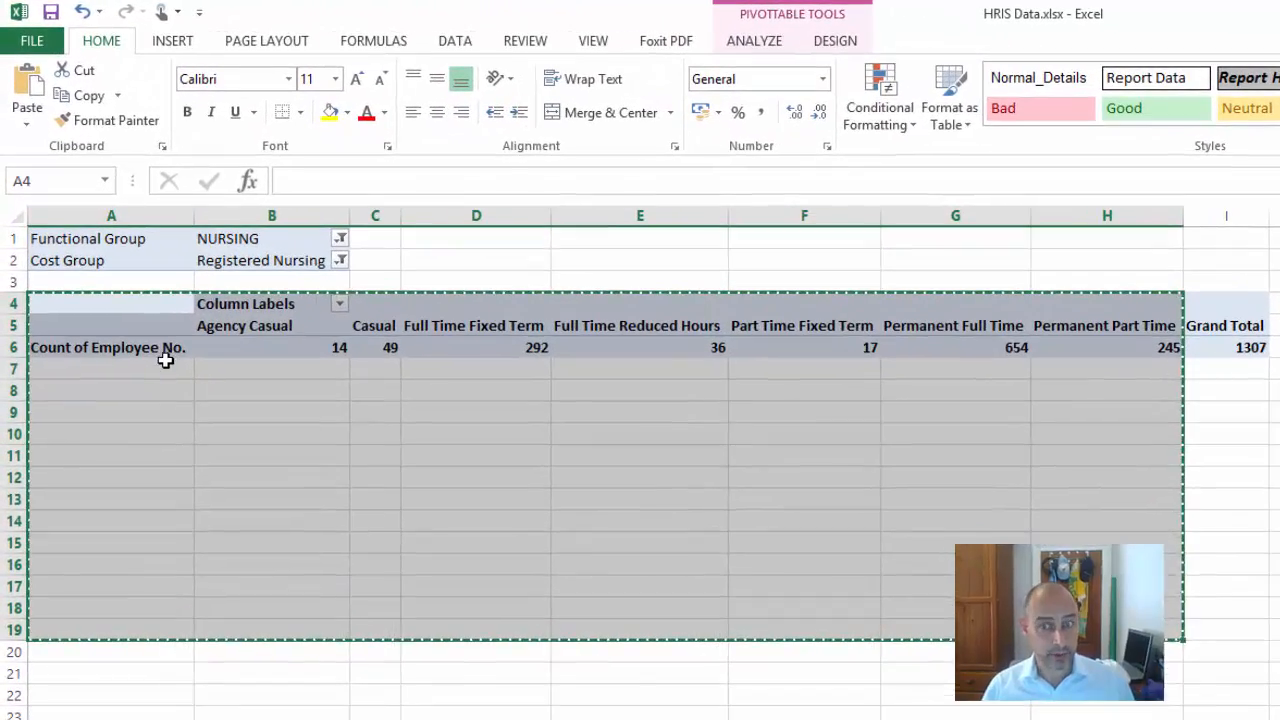
Review the registered nursing headcount for each employment status and the grand total in the PivotTable
click(150, 348)
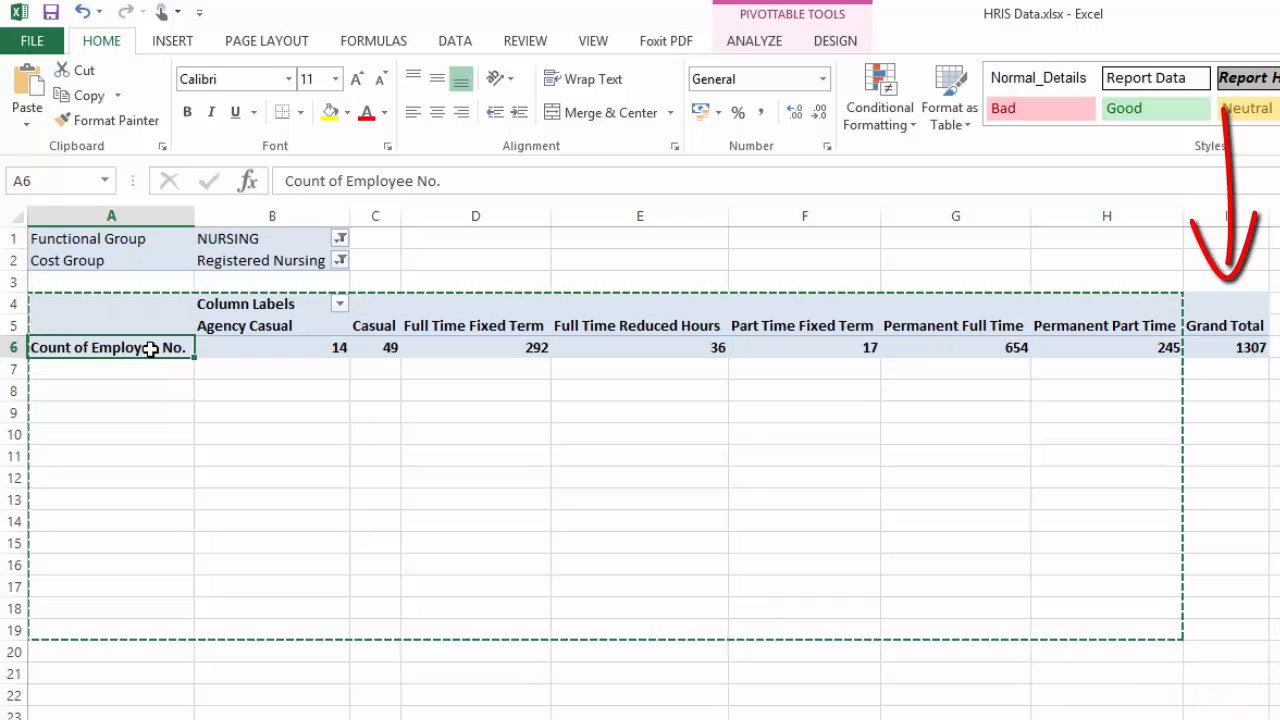
click(1226, 350)
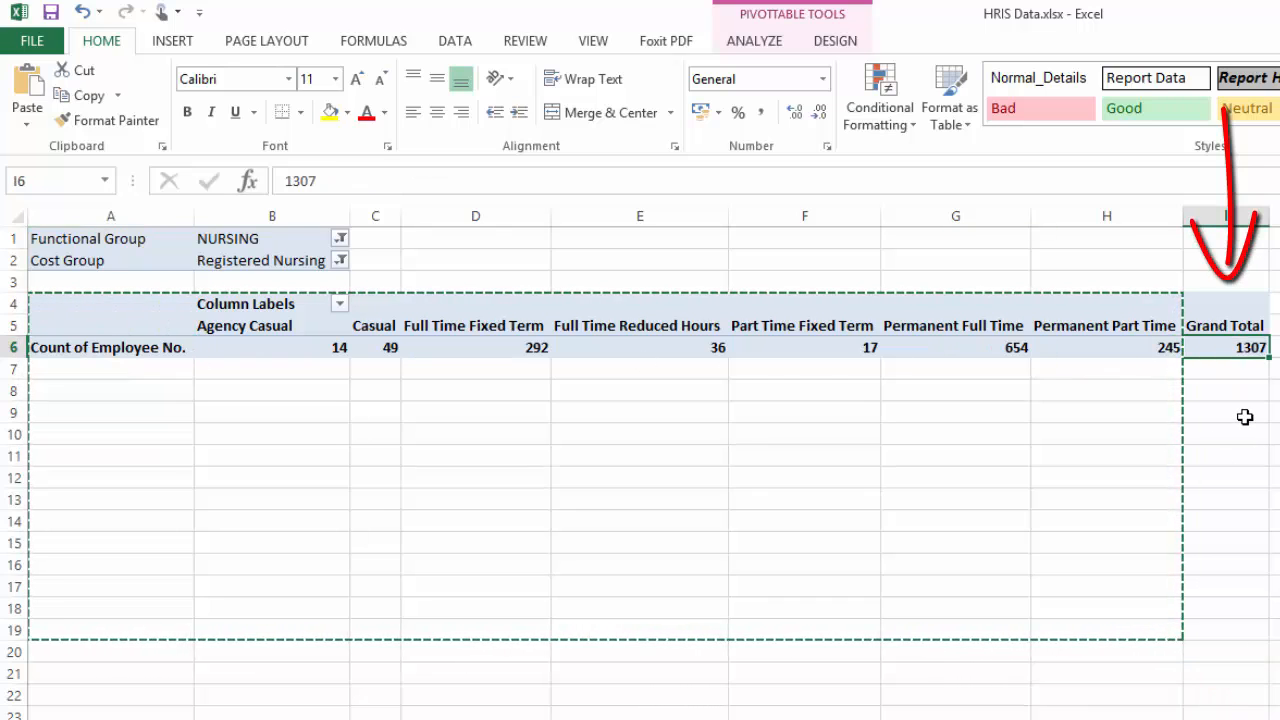
click(255, 327)
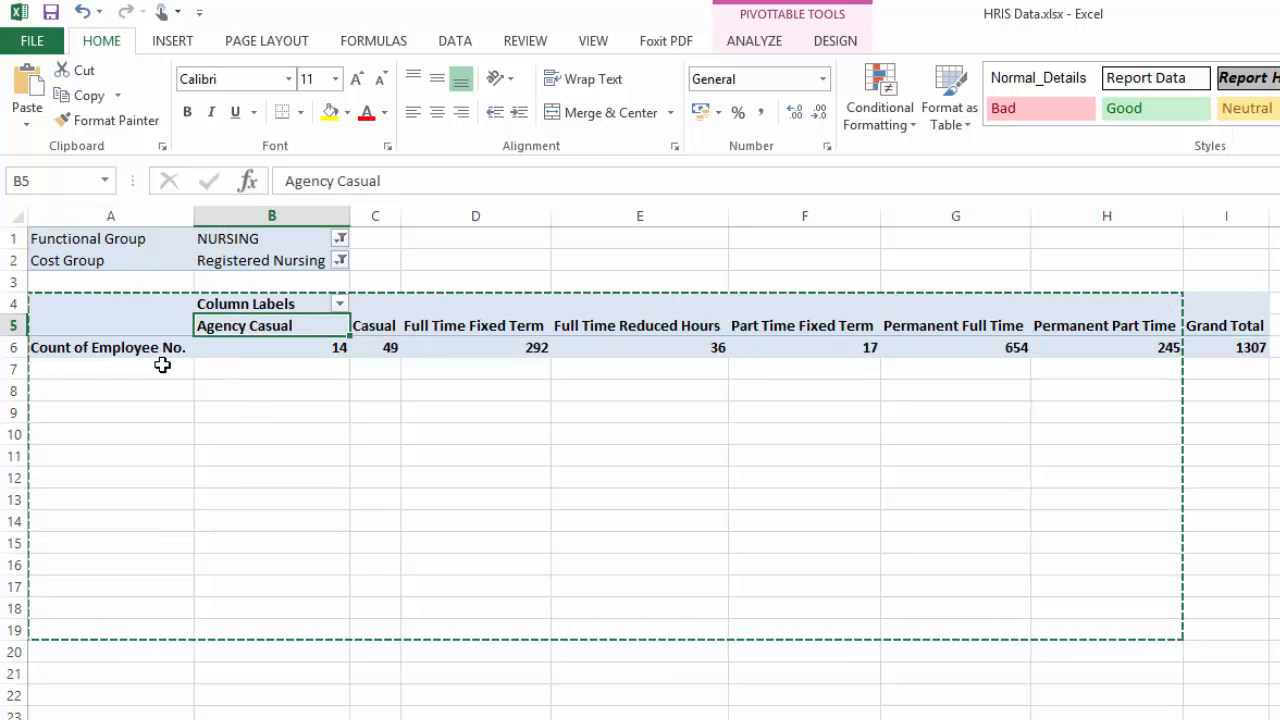
click(367, 325)
click(472, 325)
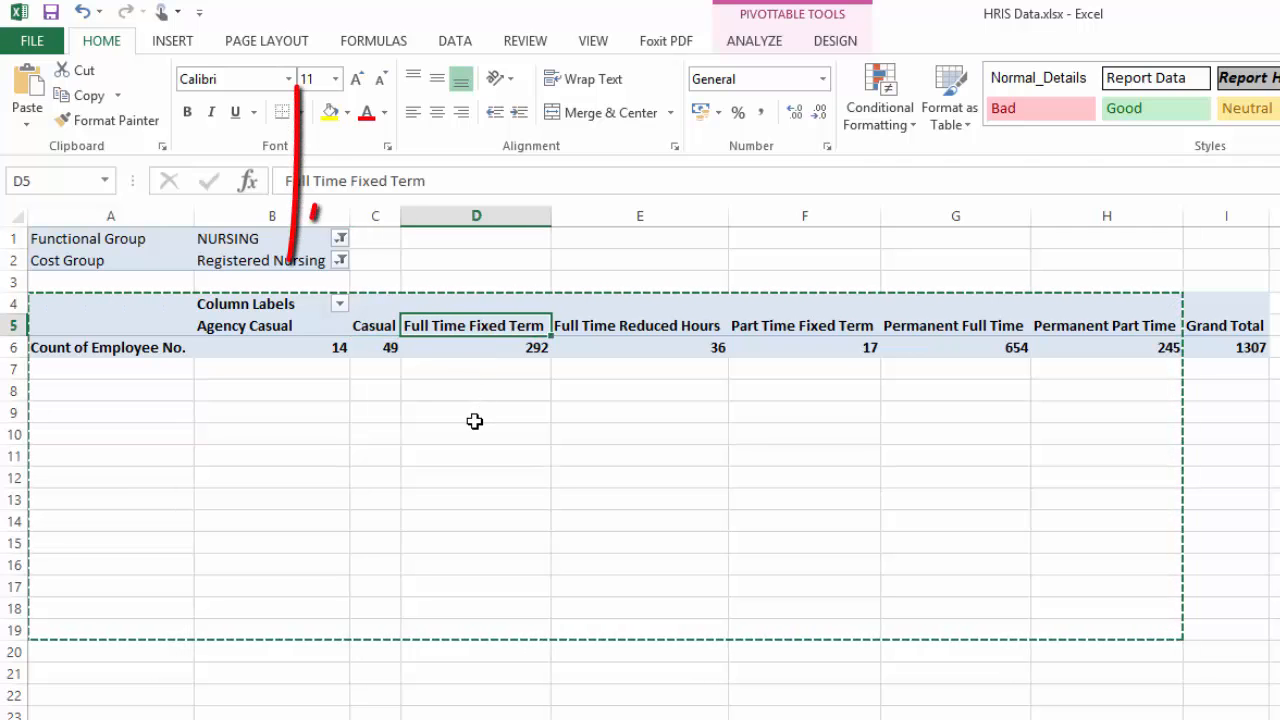
click(666, 323)
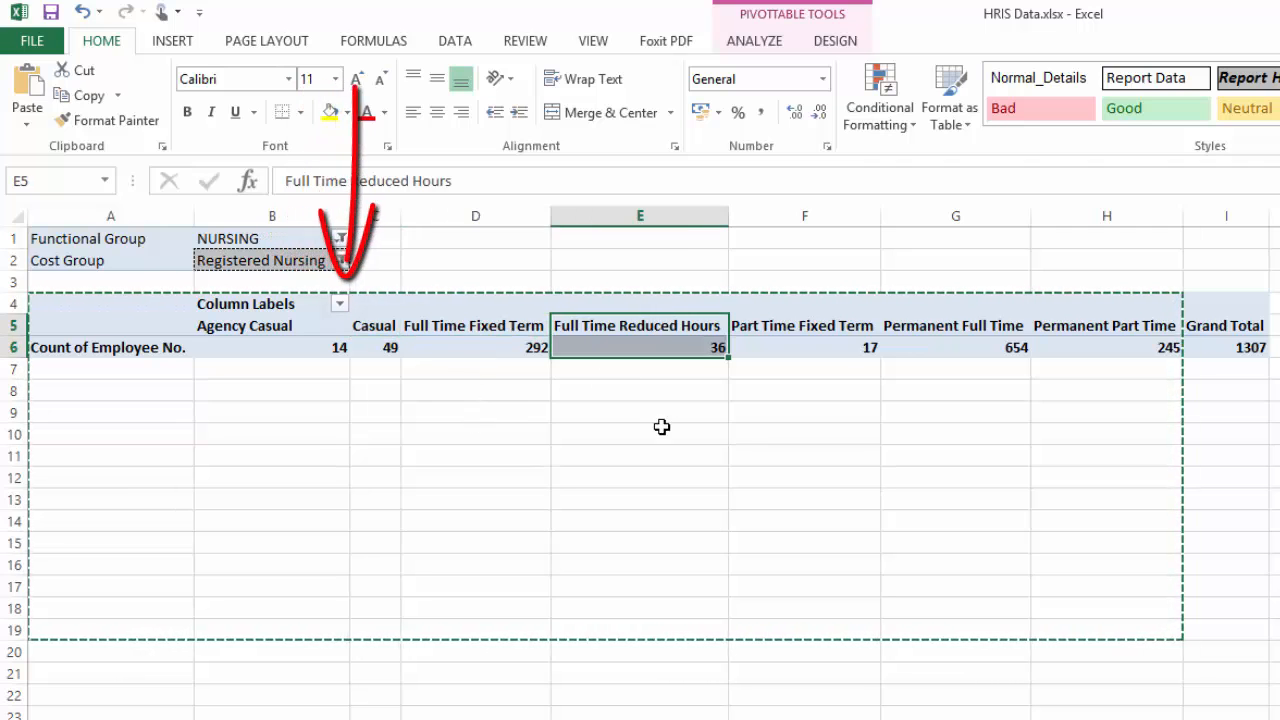
click(820, 328)
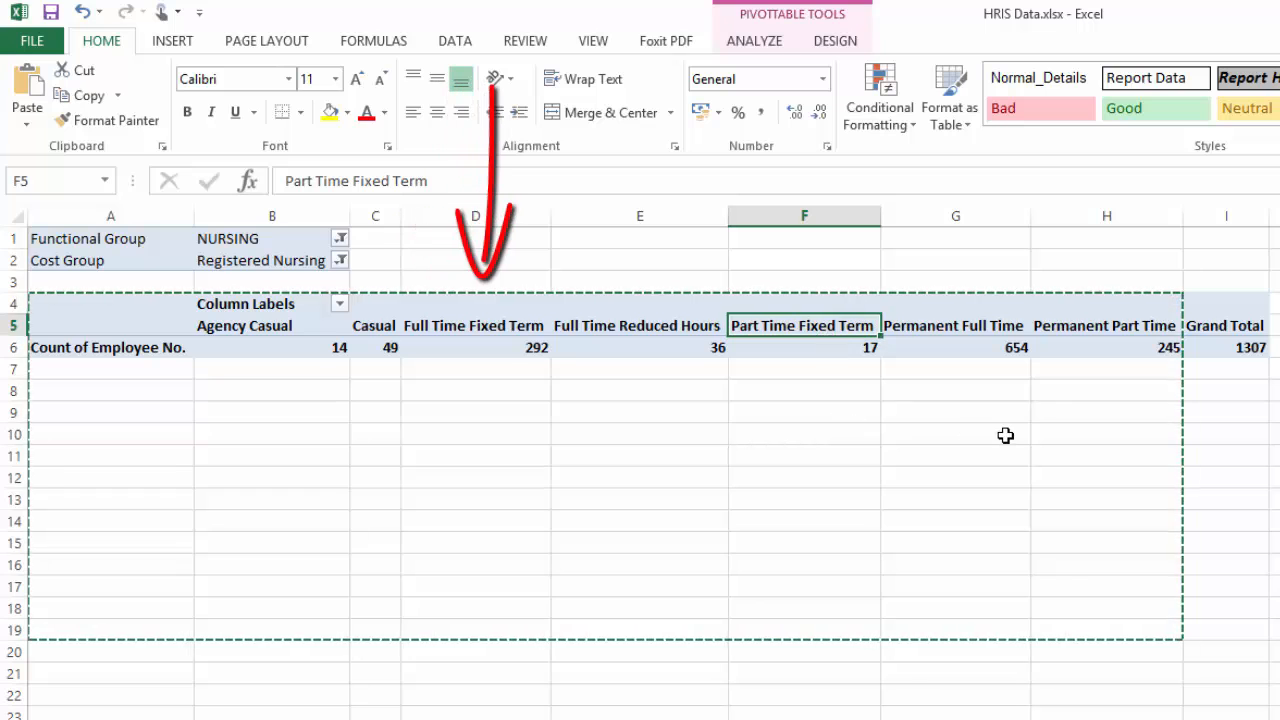
drag(985, 322, 982, 350)
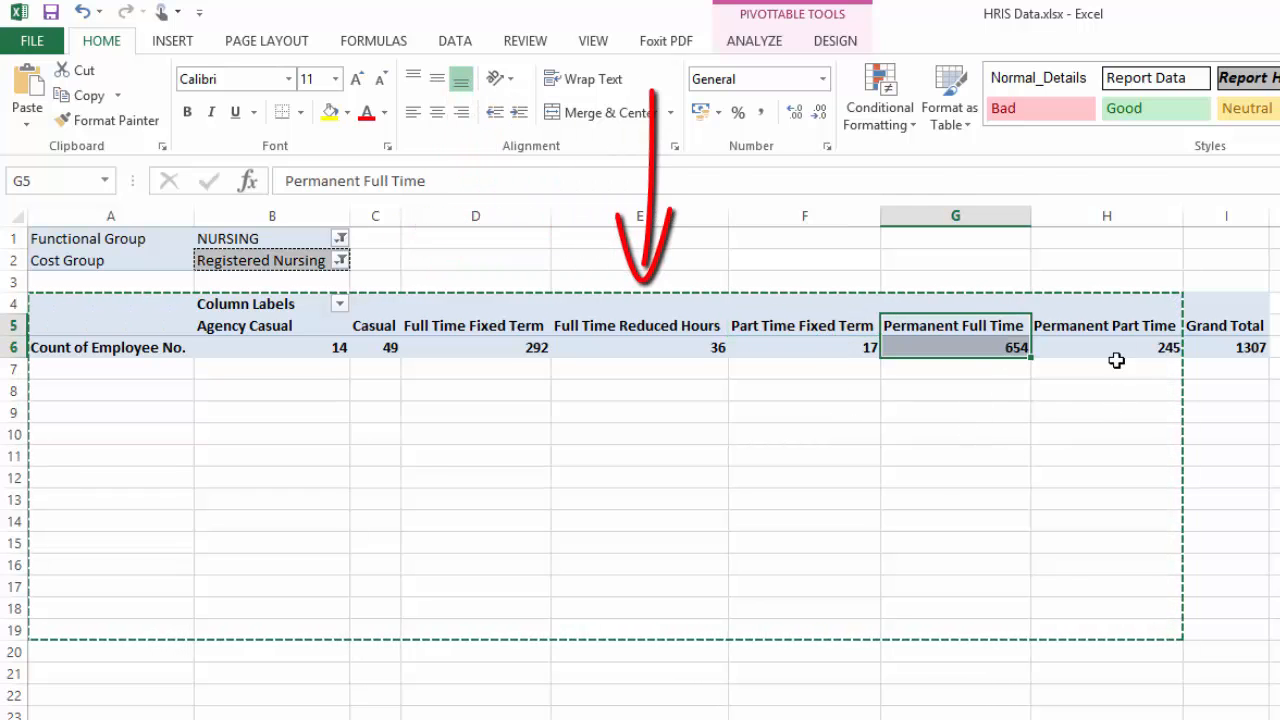
drag(1129, 331, 1125, 350)
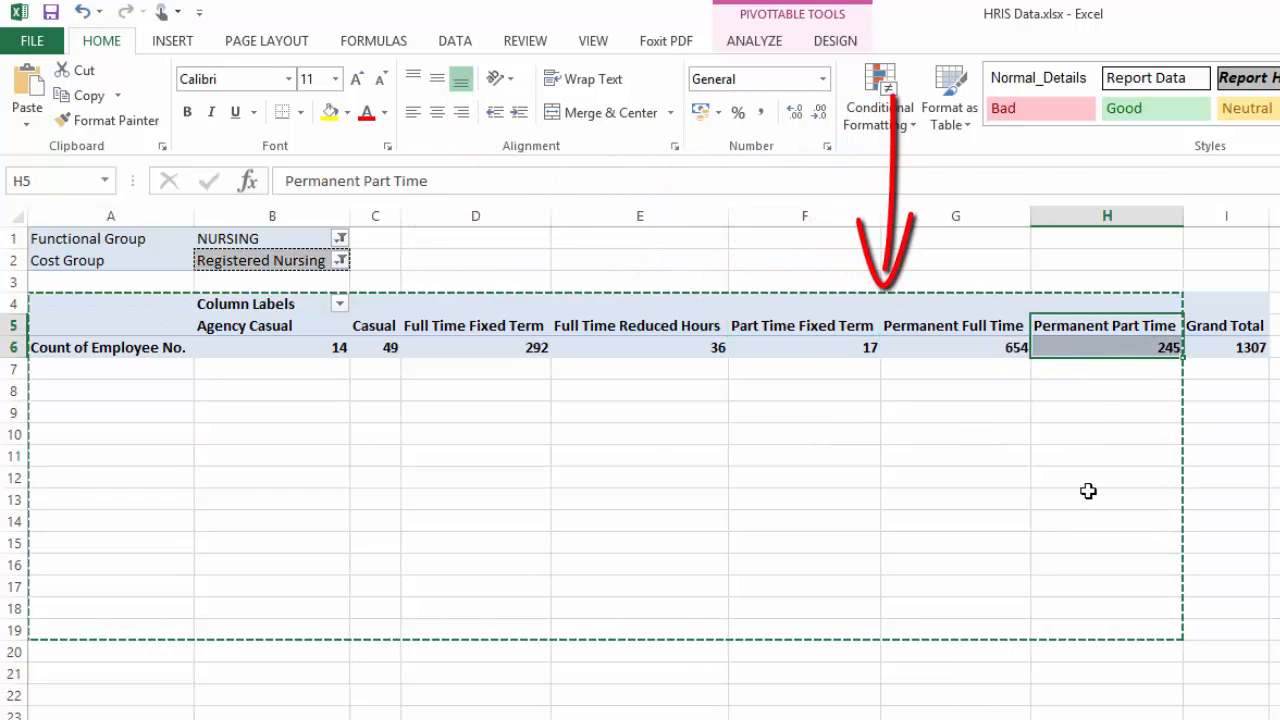
Copy the PivotTable range A5:I6 and paste it as values with its formatting at cell A1 of a new worksheet
click(900, 350)
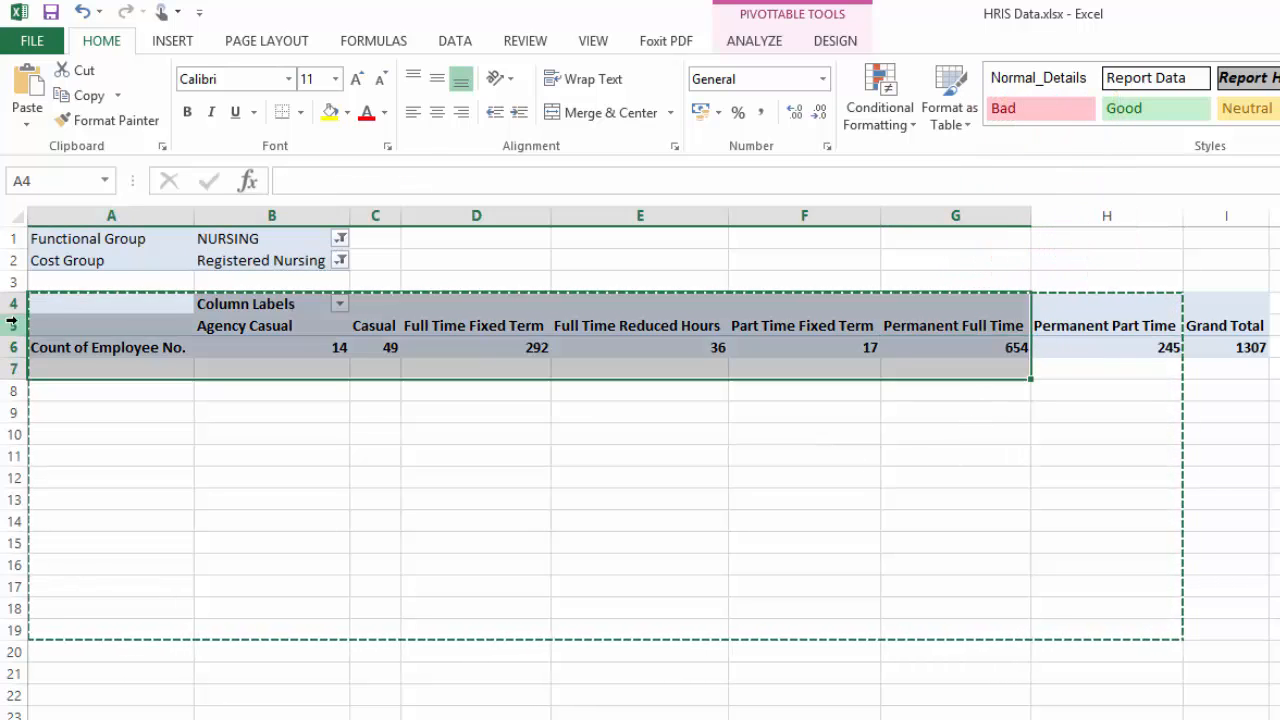
drag(119, 328, 1210, 337)
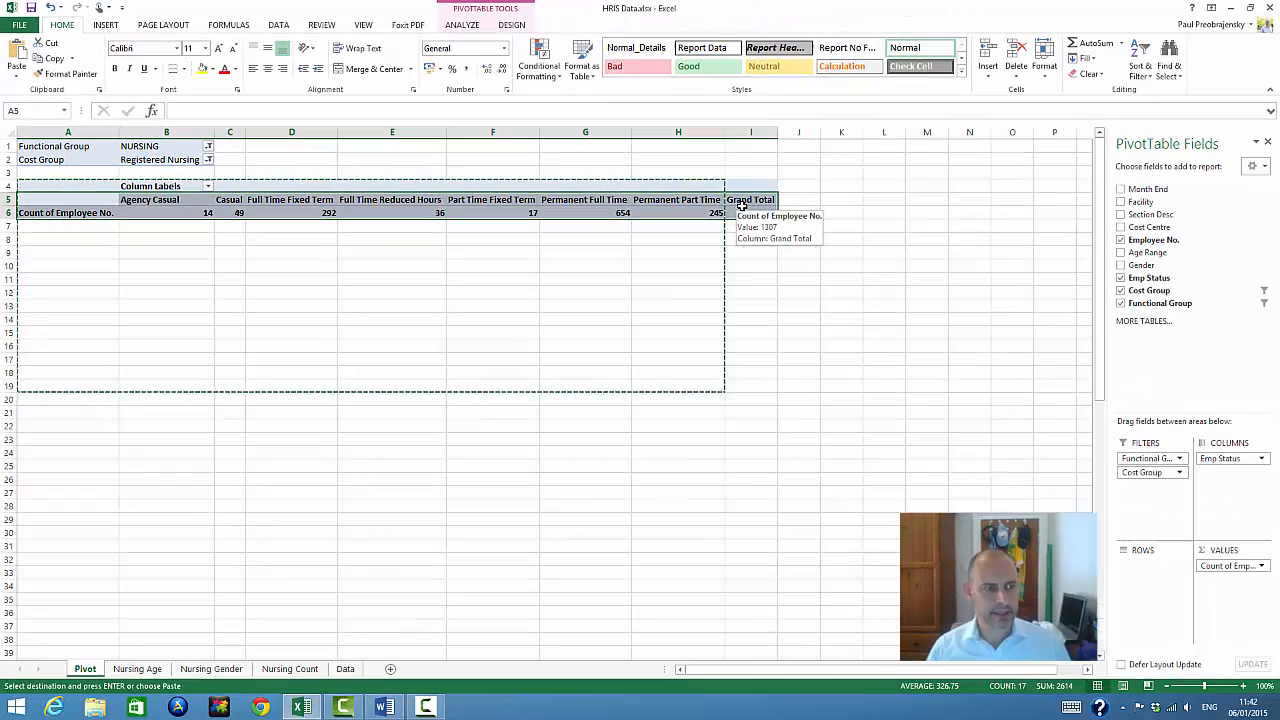
right_click(1210, 337)
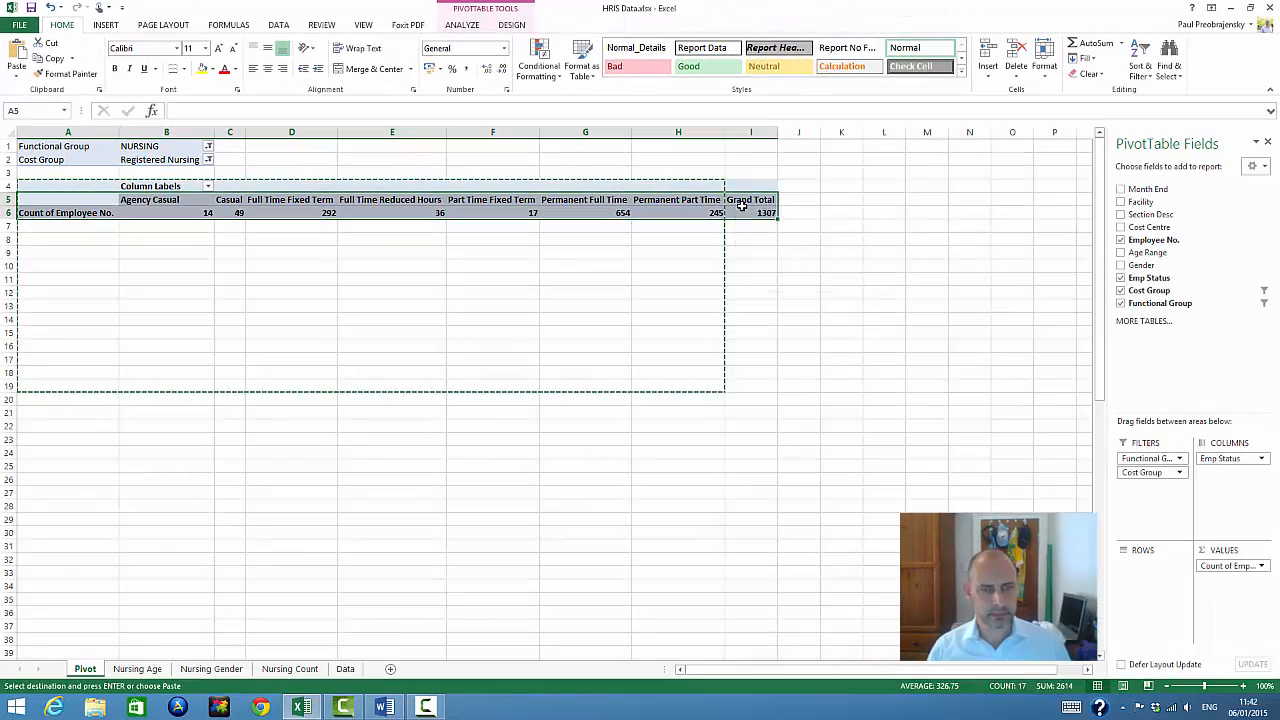
click(773, 217)
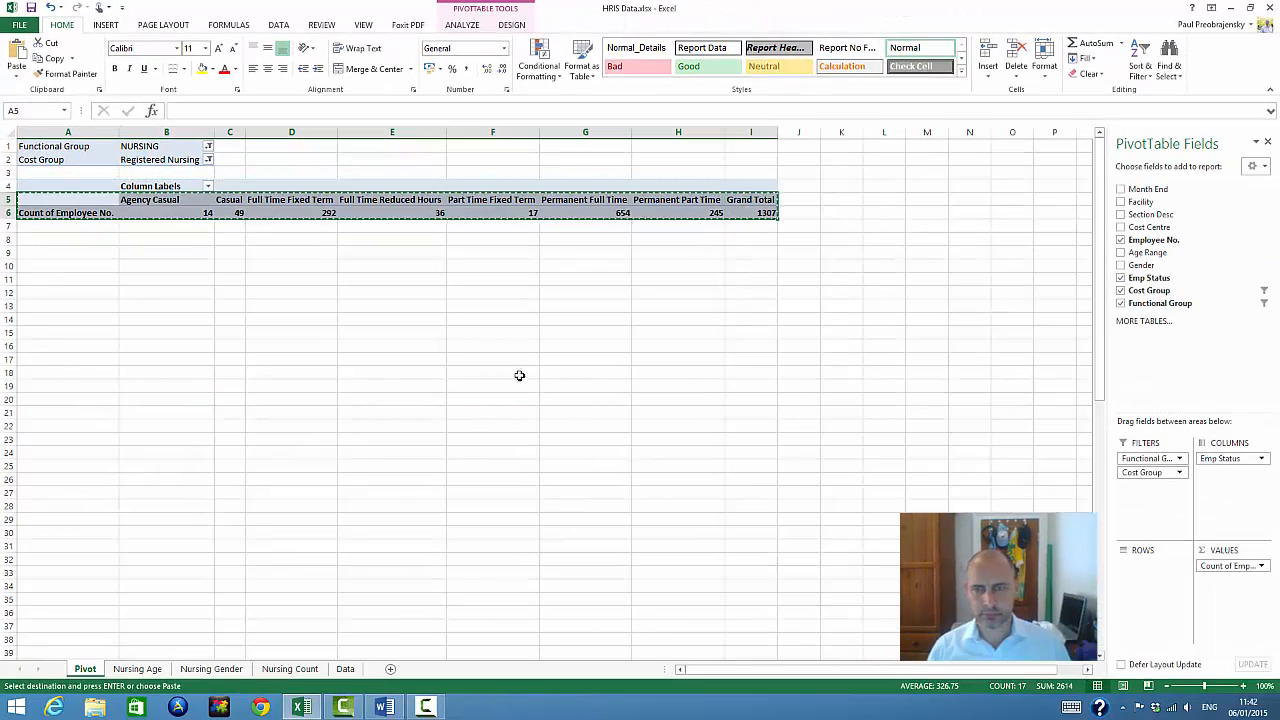
click(390, 670)
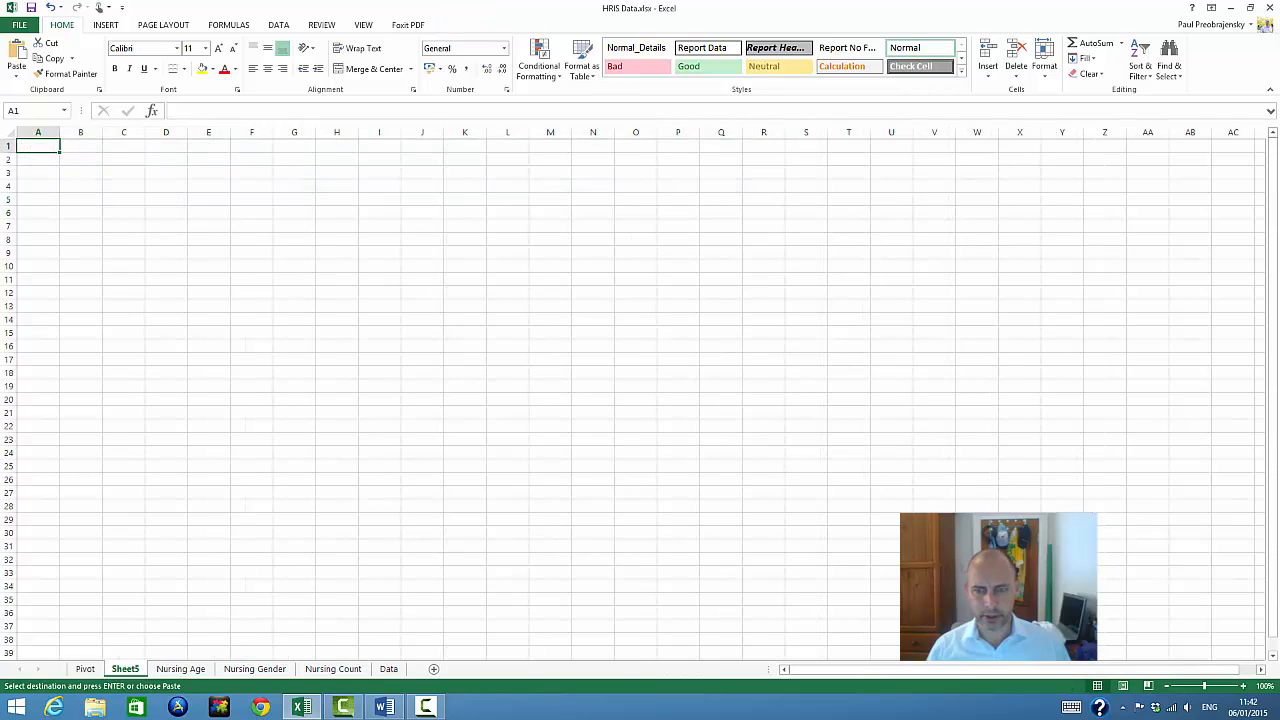
right_click(46, 148)
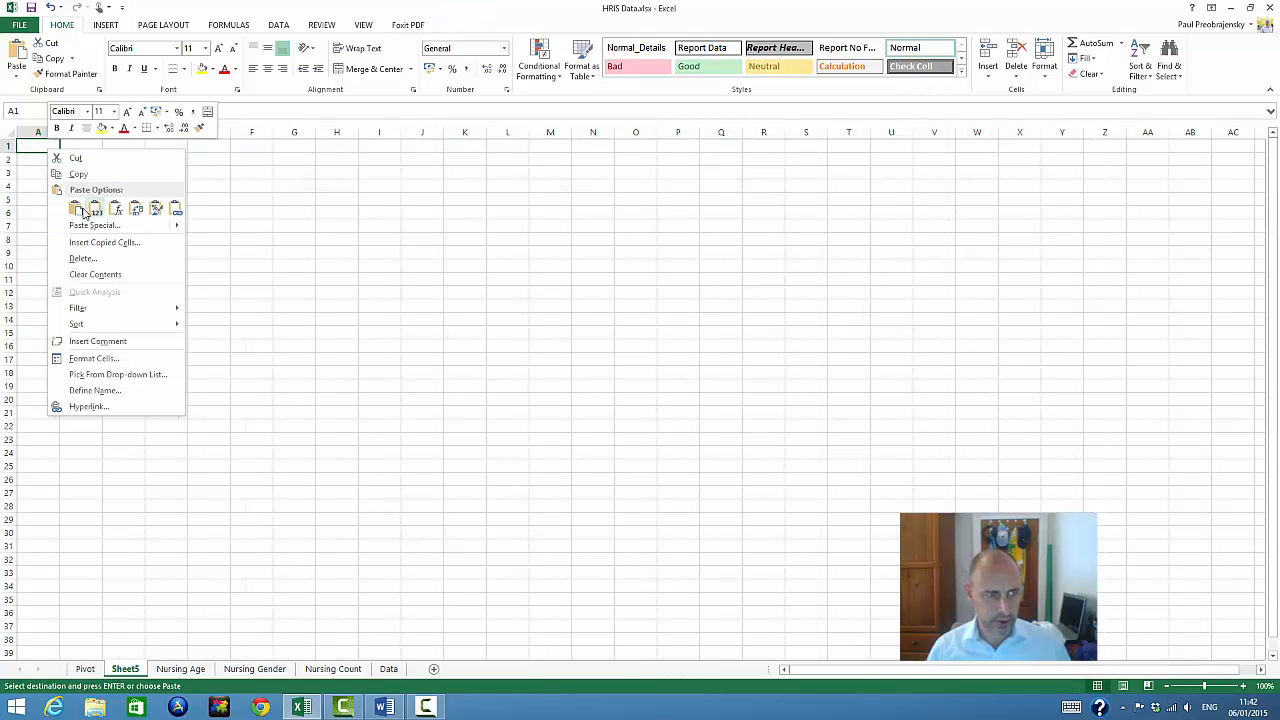
click(100, 205)
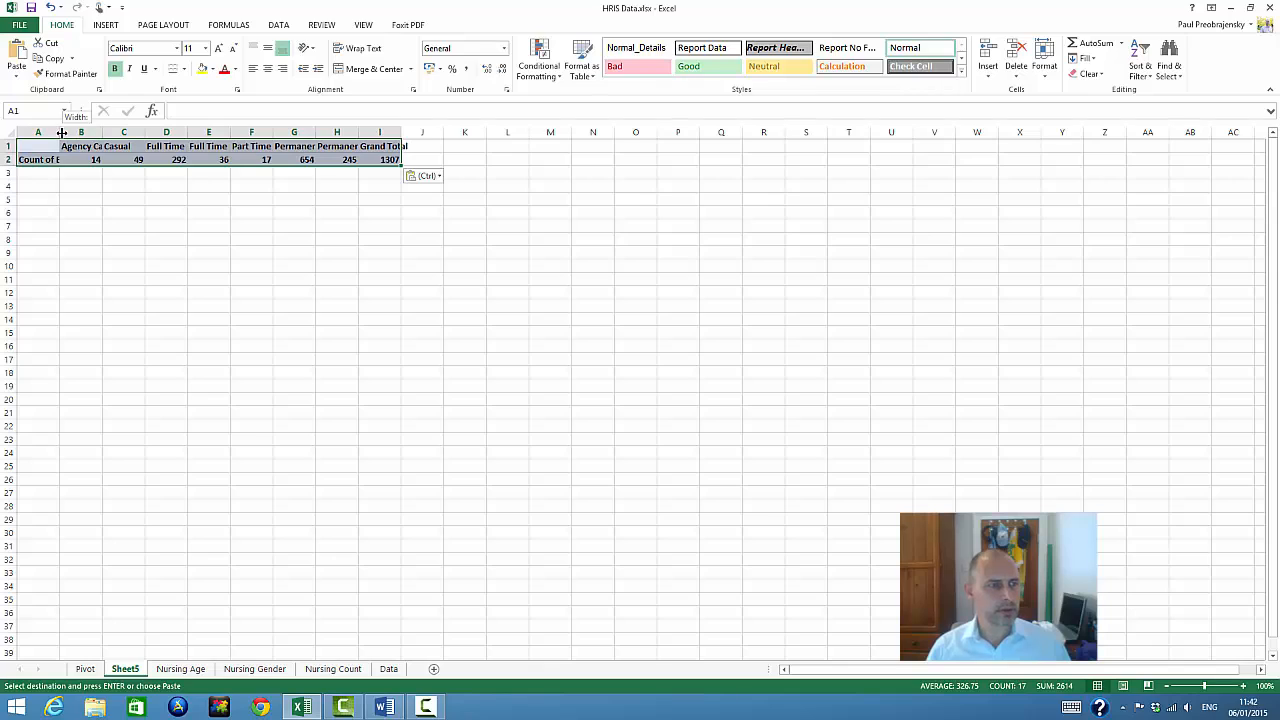
Fit column A of the new worksheet to its contents and rename the sheet RN Emp. Status
double_click(60, 132)
click(65, 239)
right_click(134, 668)
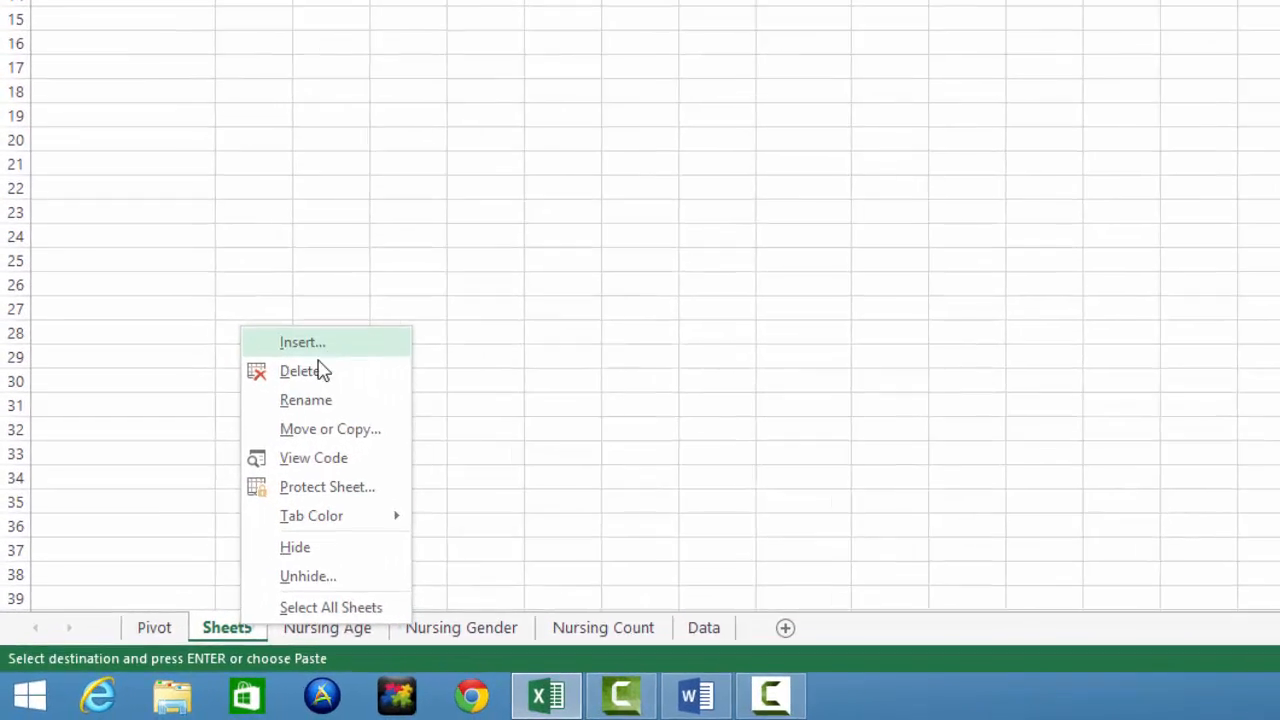
click(216, 493)
text(RN )
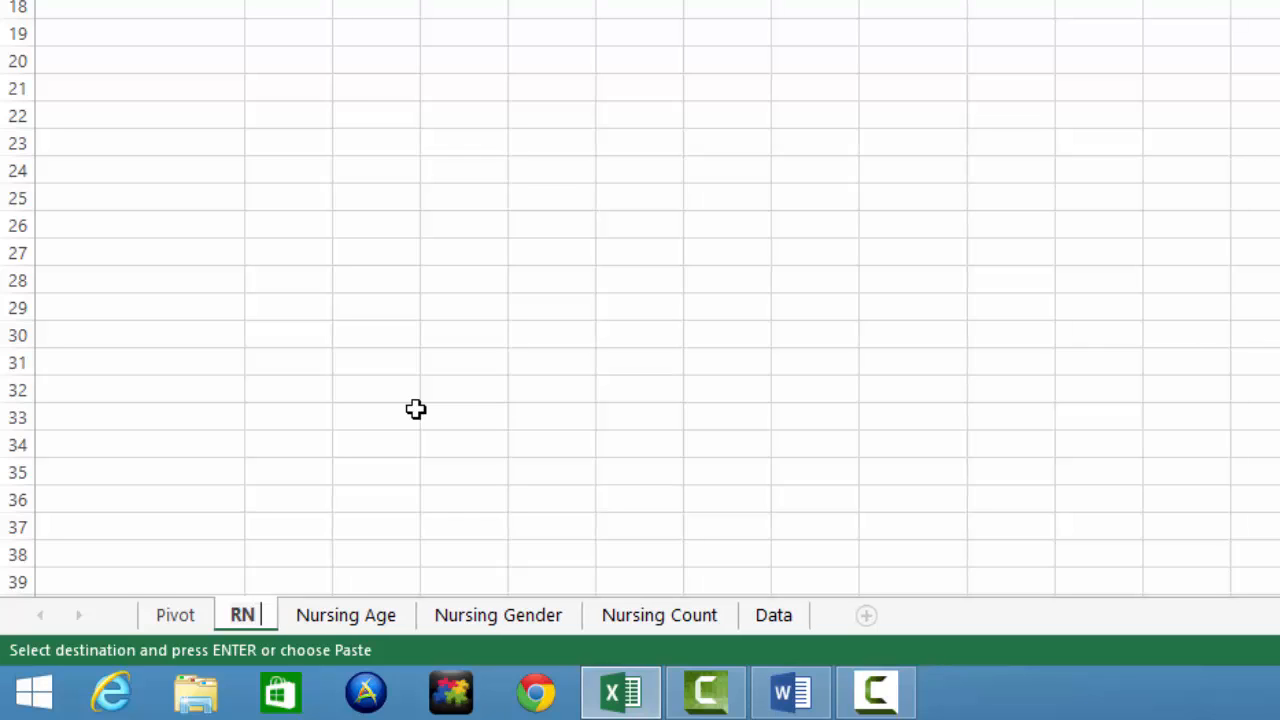
text(Em)
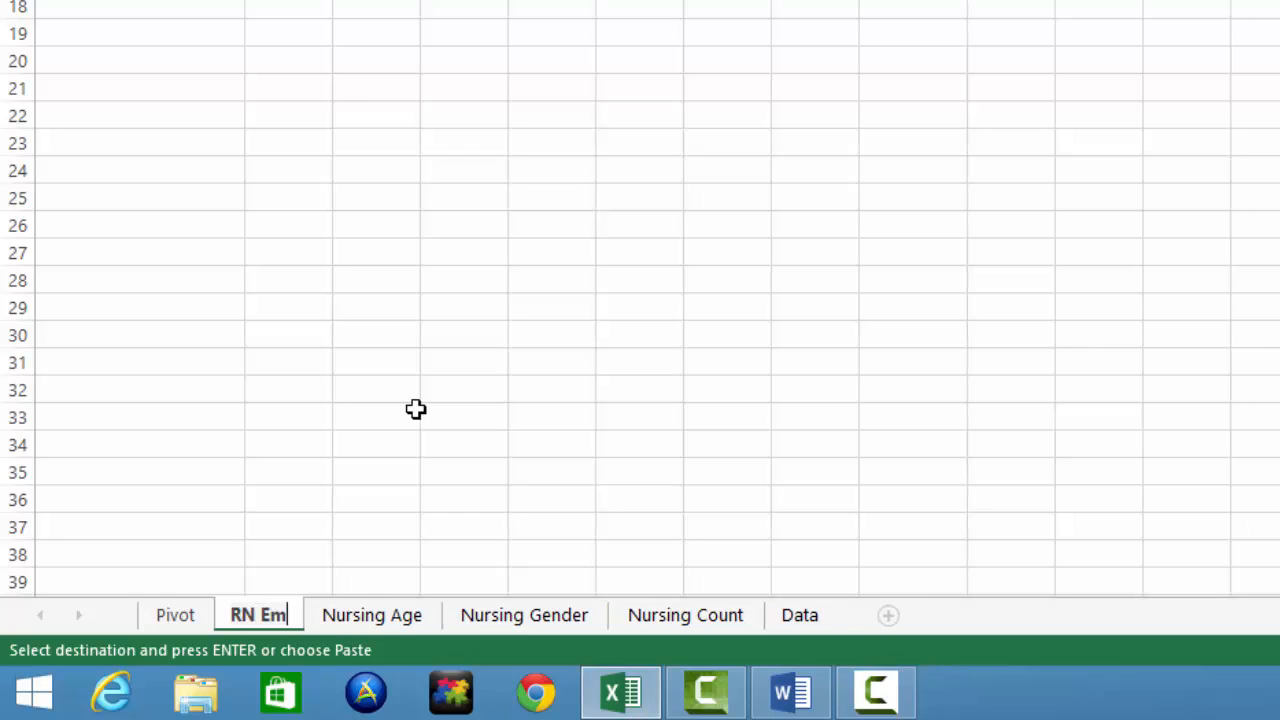
text(p. Statu)
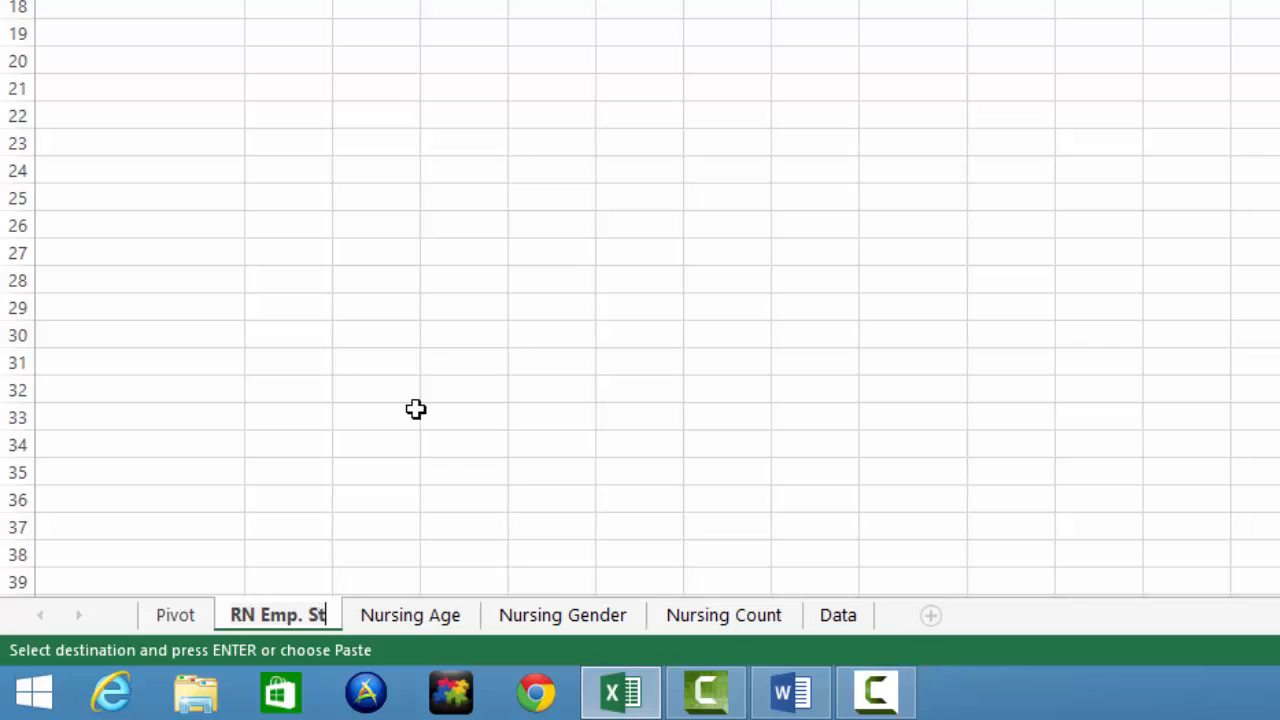
text(s)
click(416, 409)
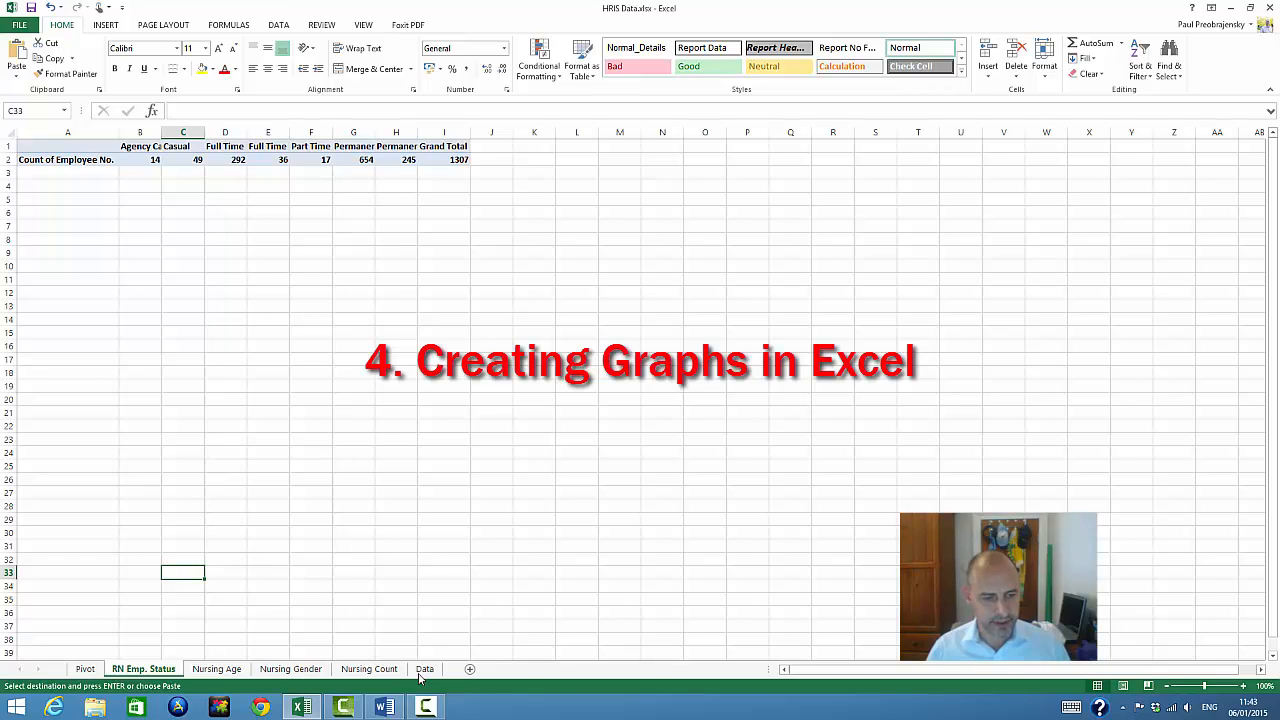
Insert the recommended Clustered Column chart from range A1:B15 on the Nursing Count sheet
click(382, 670)
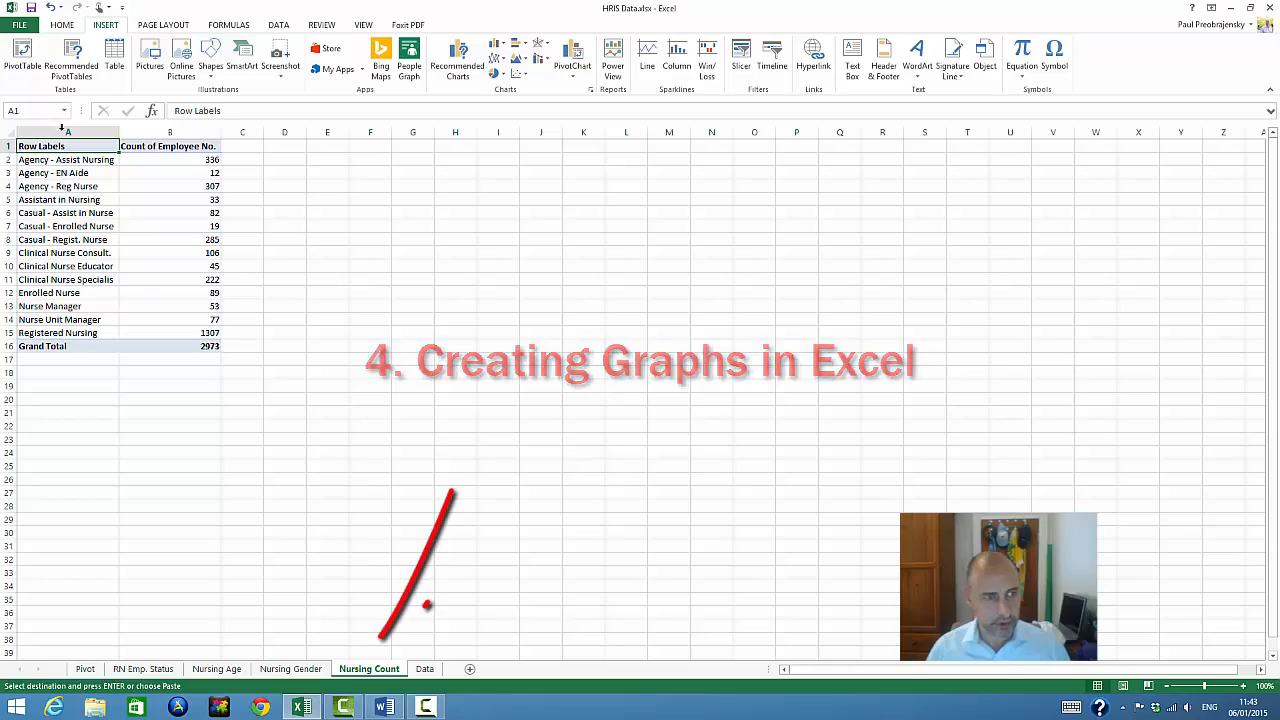
drag(50, 146, 195, 335)
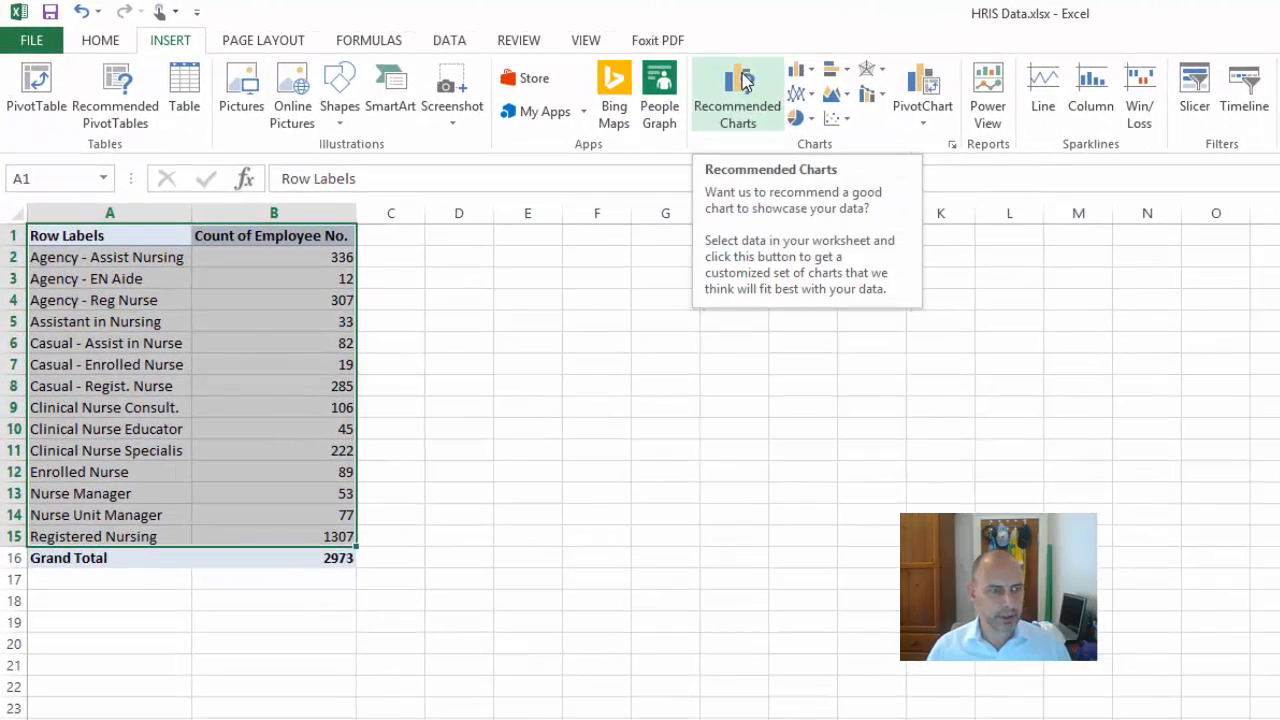
click(743, 83)
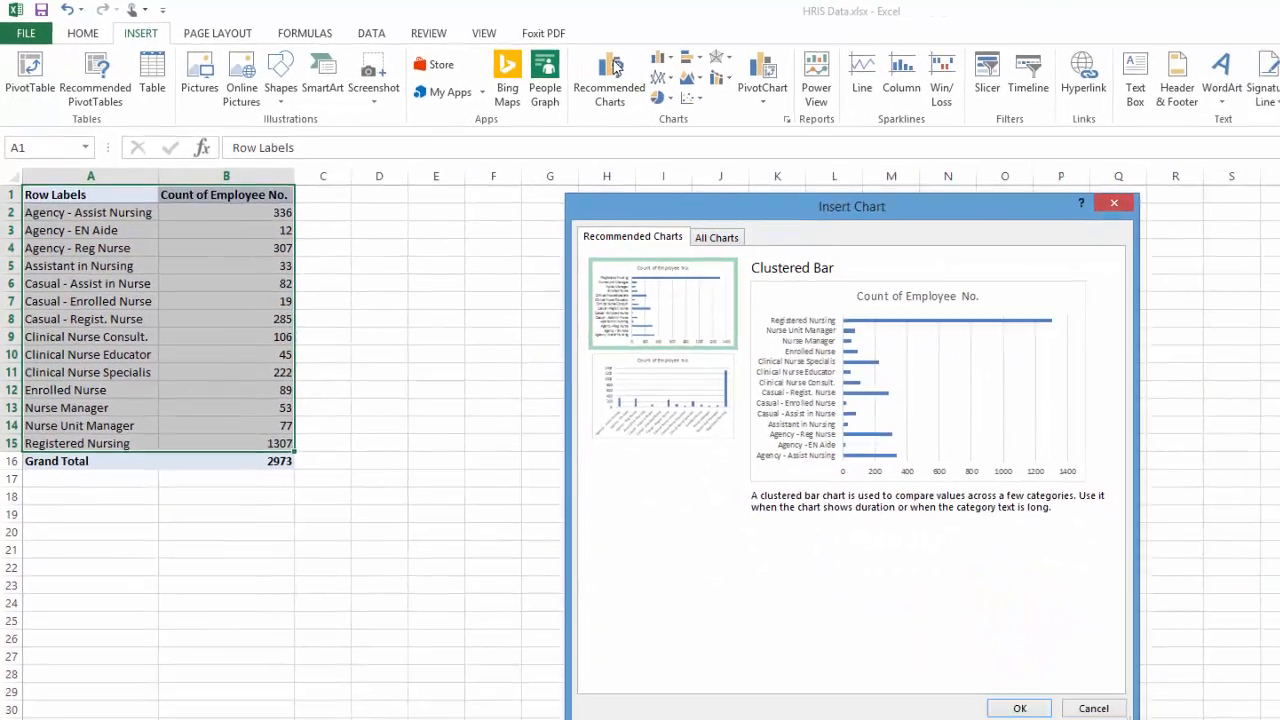
click(844, 470)
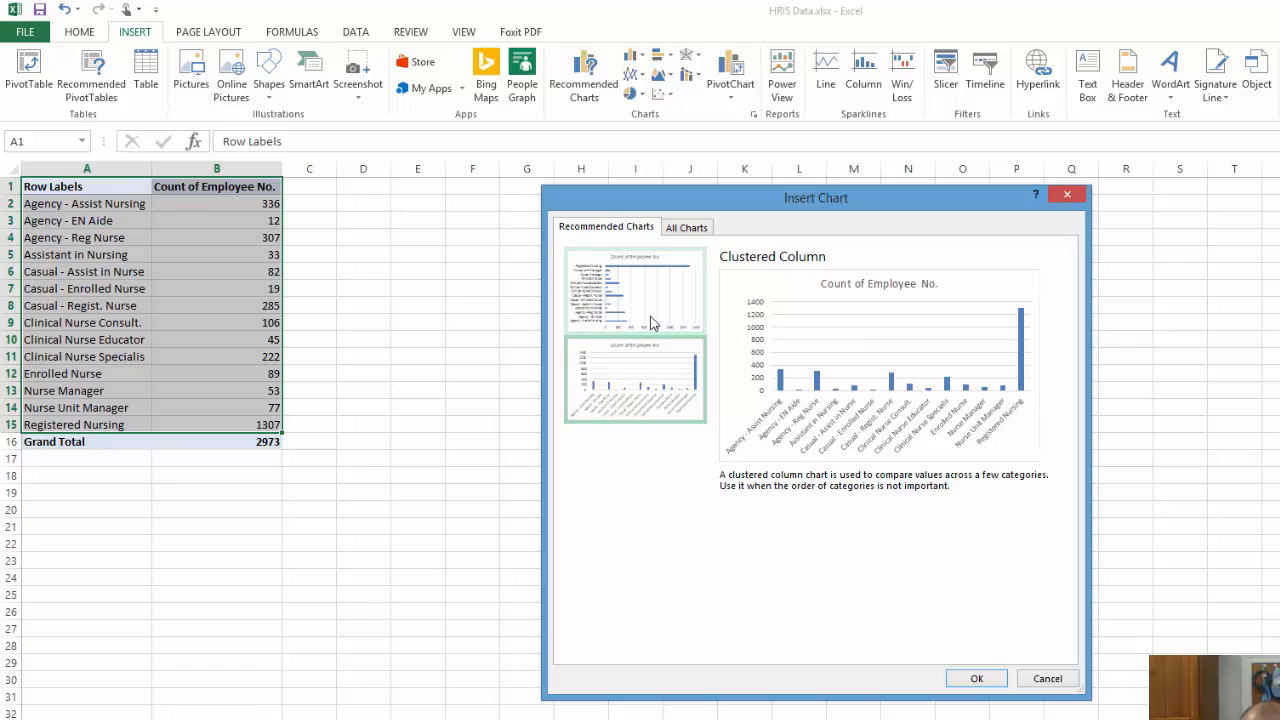
click(1004, 683)
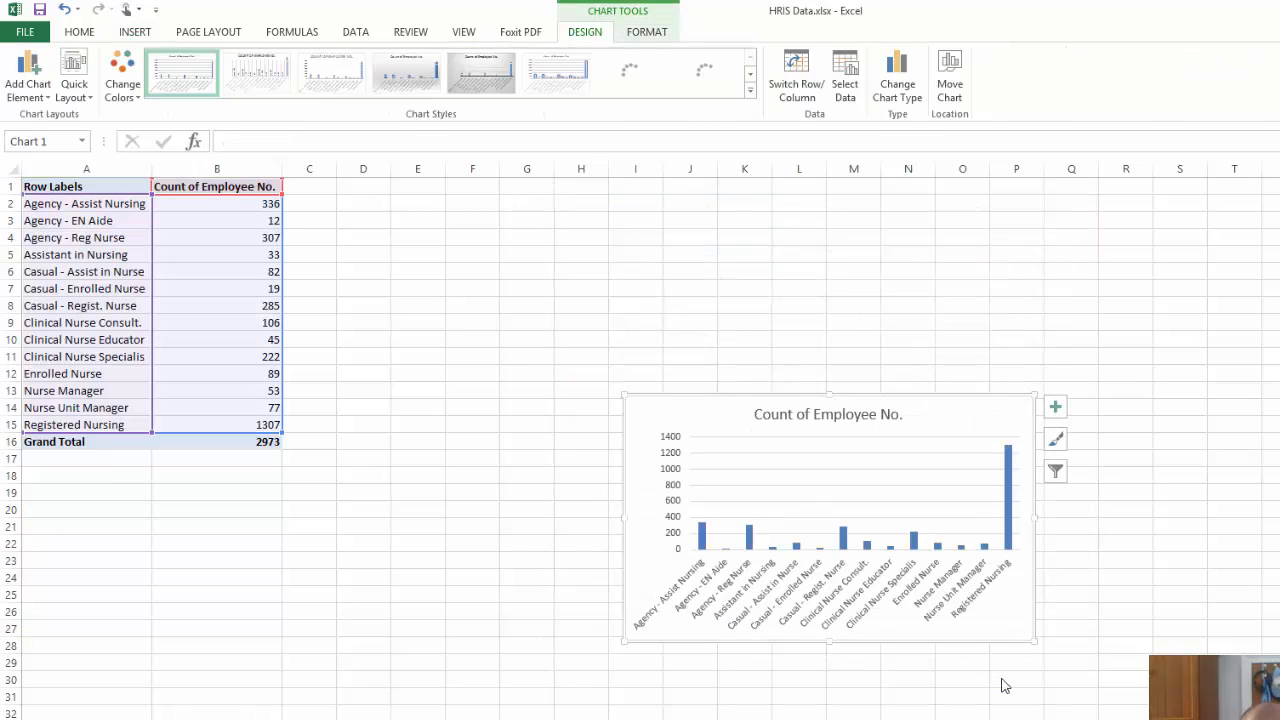
drag(963, 427, 824, 268)
key(ctrl+z)
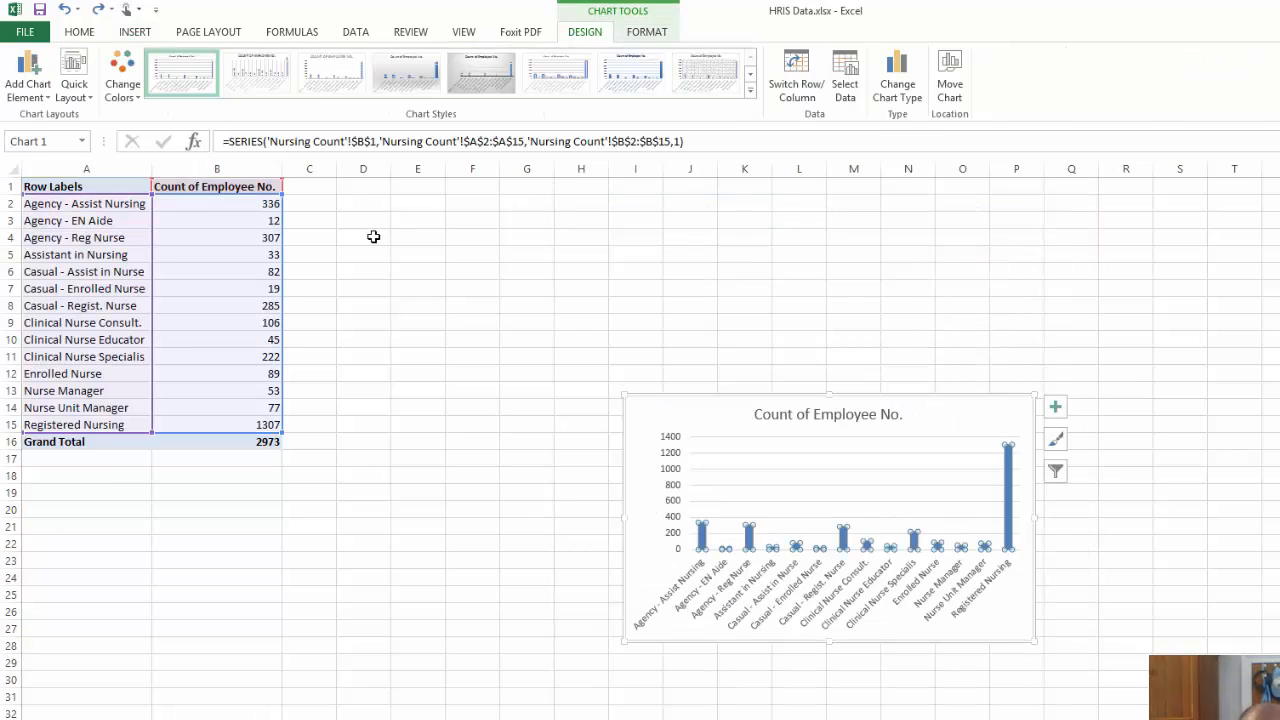
Sort the Nursing Count table by Count of Employee No. from highest to lowest
click(371, 235)
click(229, 186)
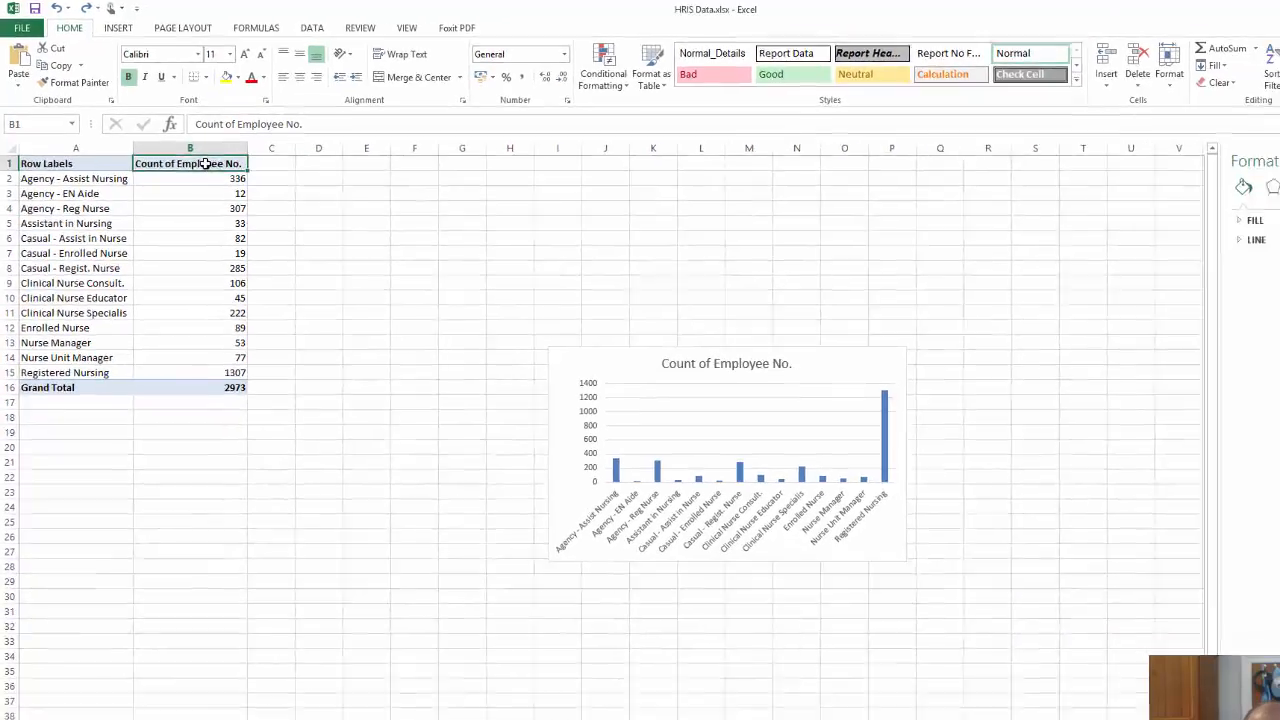
key(ctrl+c)
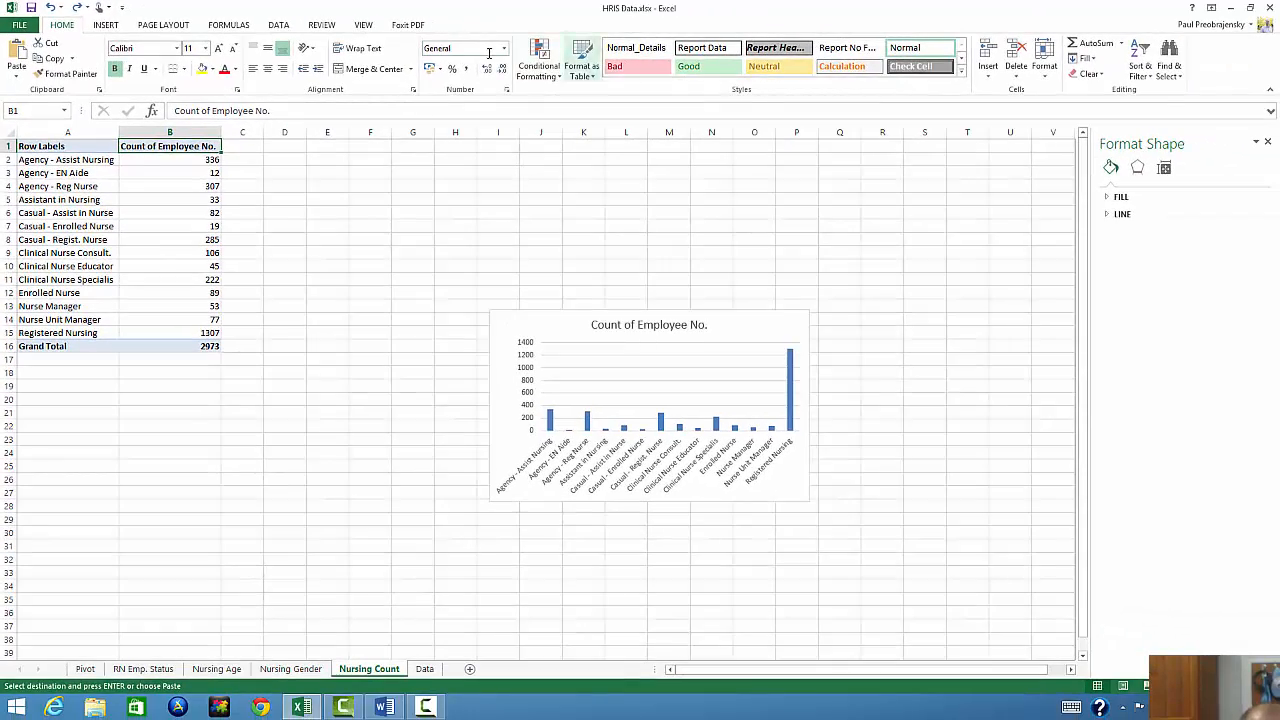
click(1138, 62)
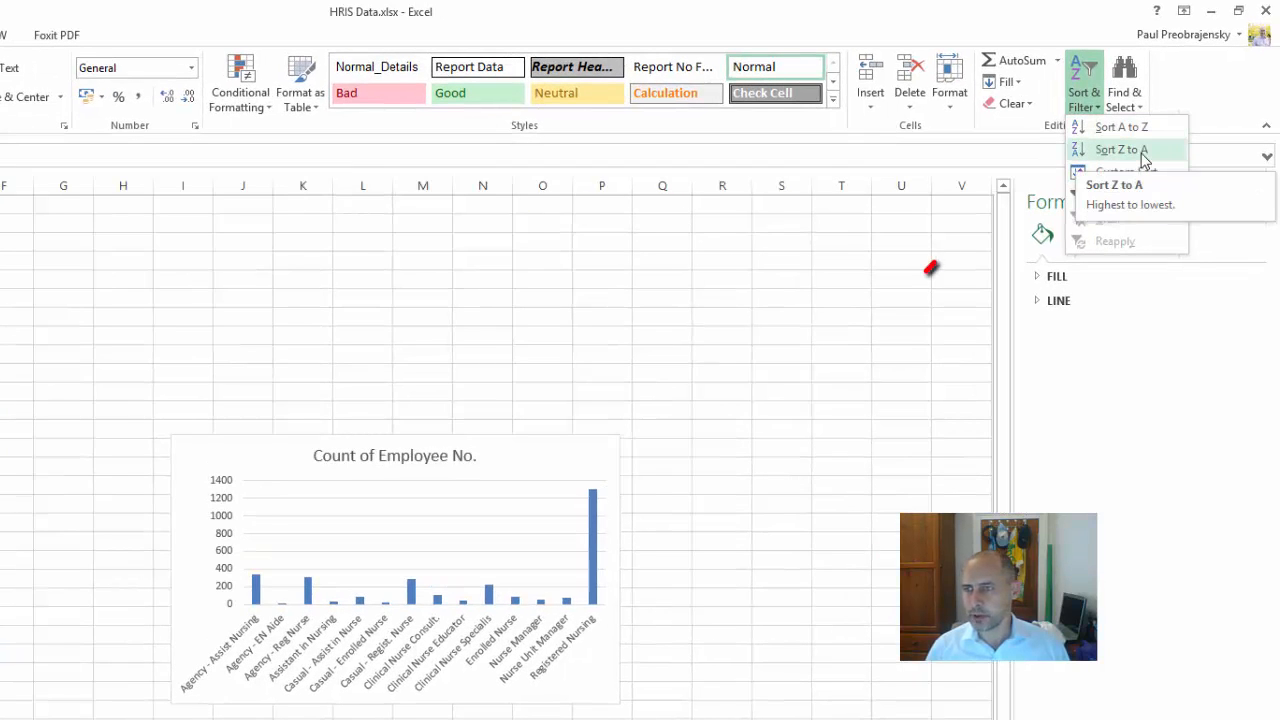
click(1141, 152)
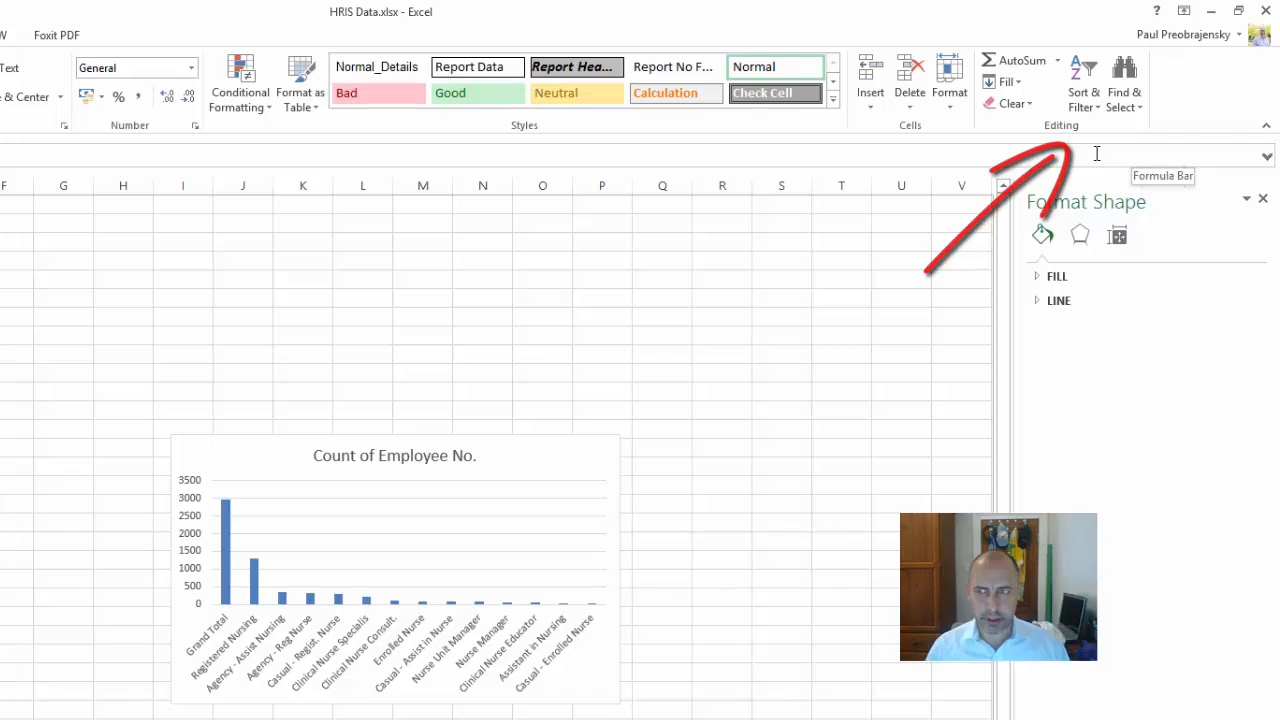
Change the column chart's title to Count of Nursing, without the full stop
click(466, 455)
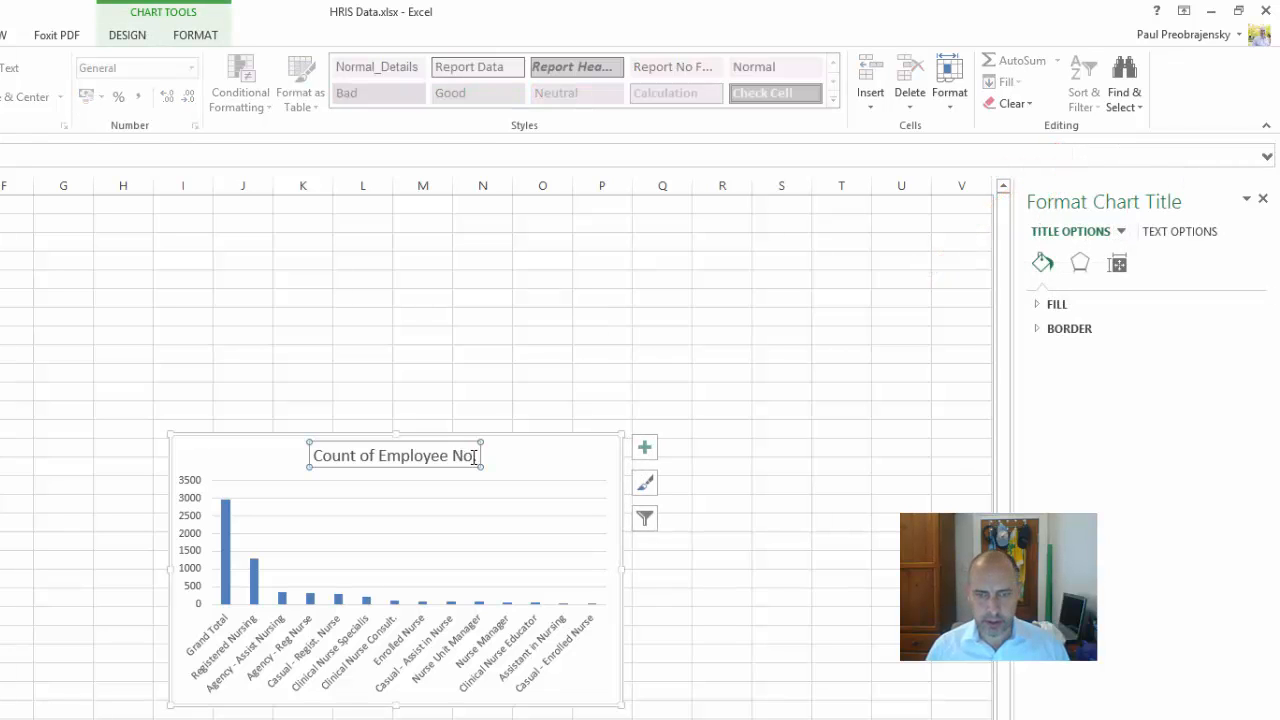
drag(474, 456, 400, 459)
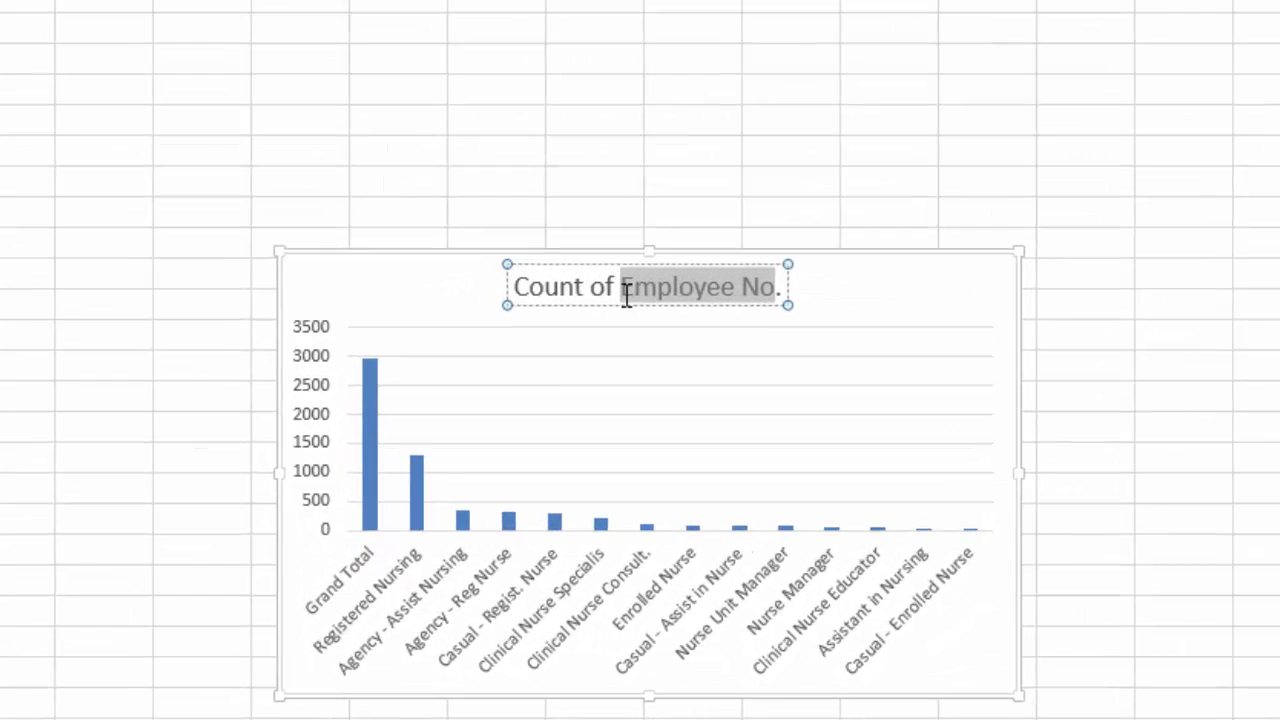
text(Nursin)
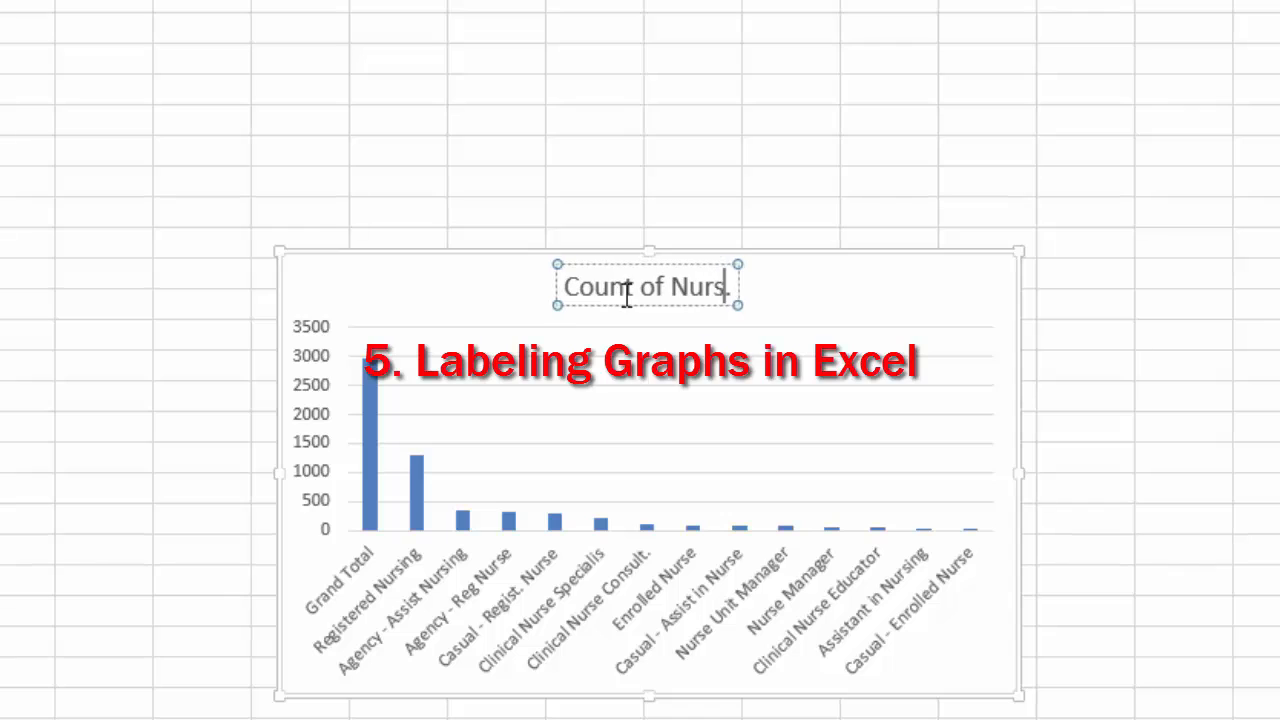
text(g)
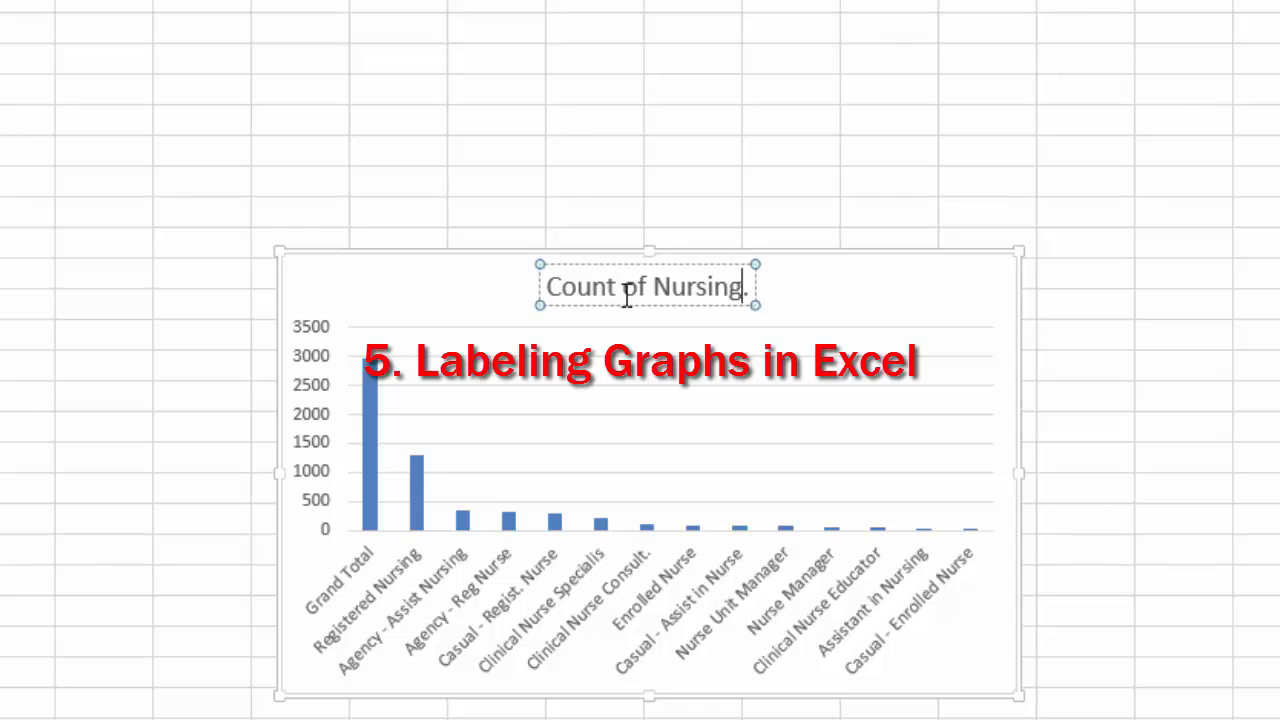
key(Delete)
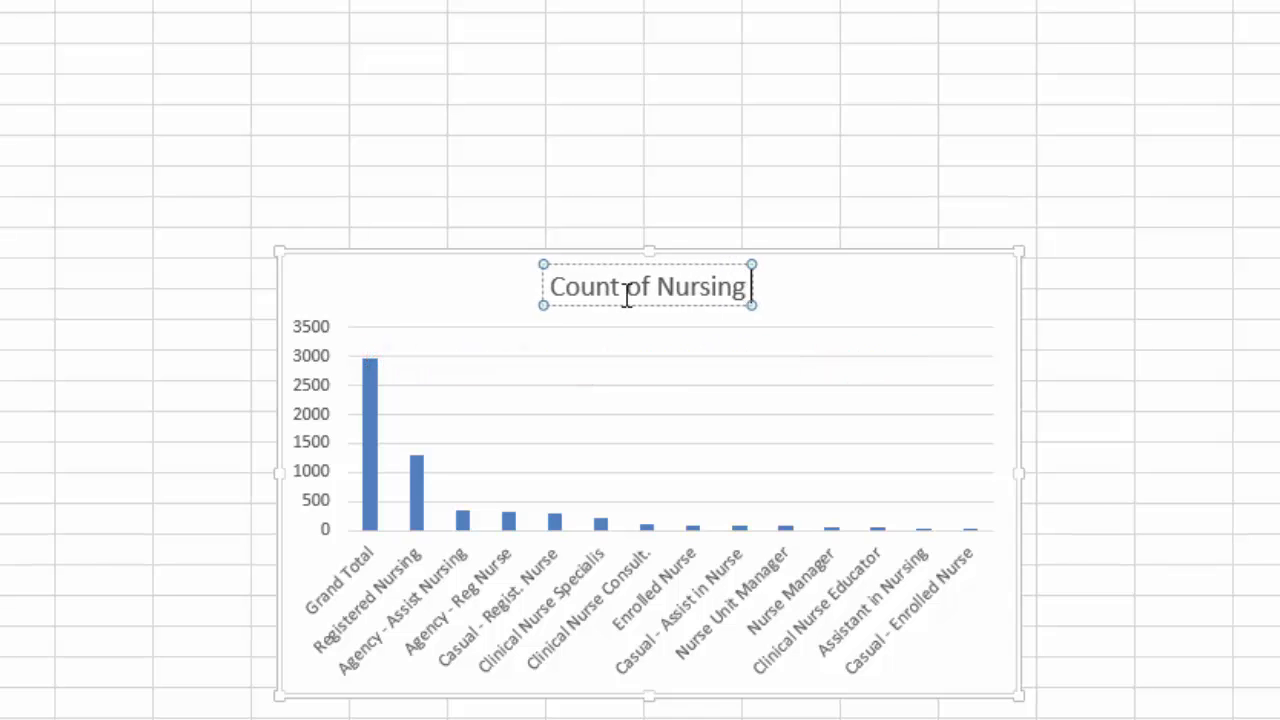
Complete the column chart's title as Count of Nursing Positions
text(Positions)
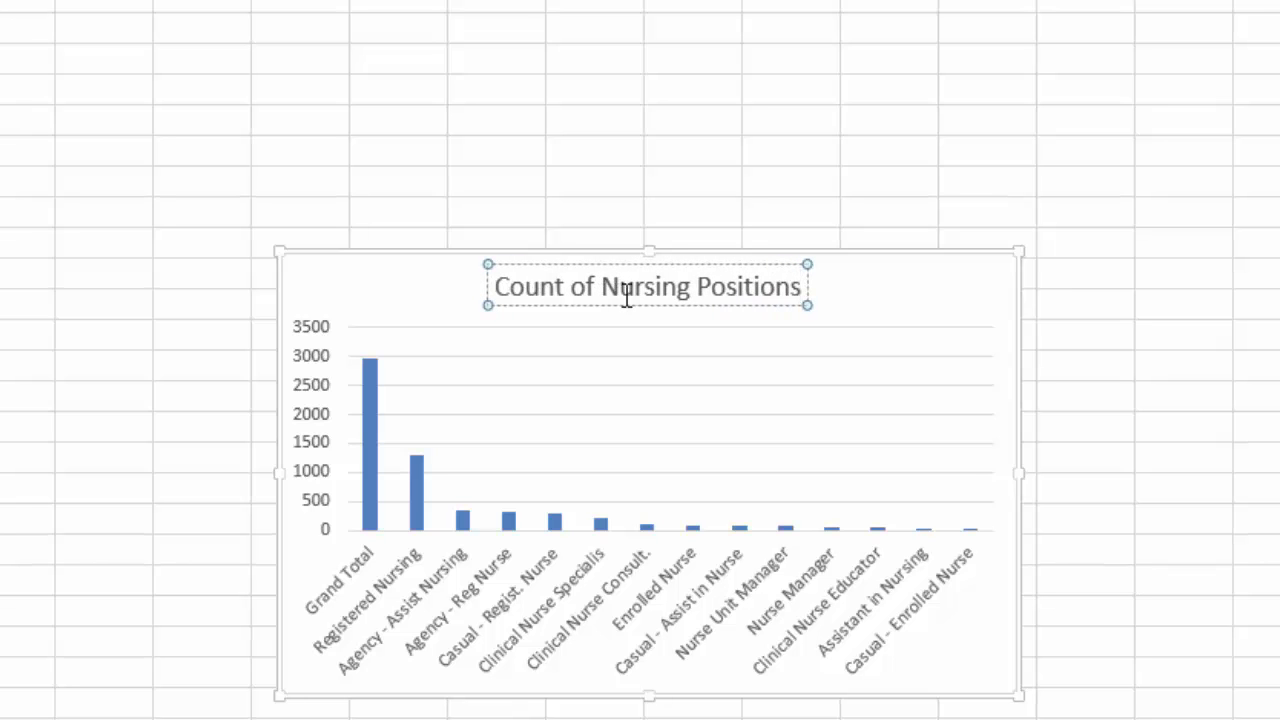
click(820, 52)
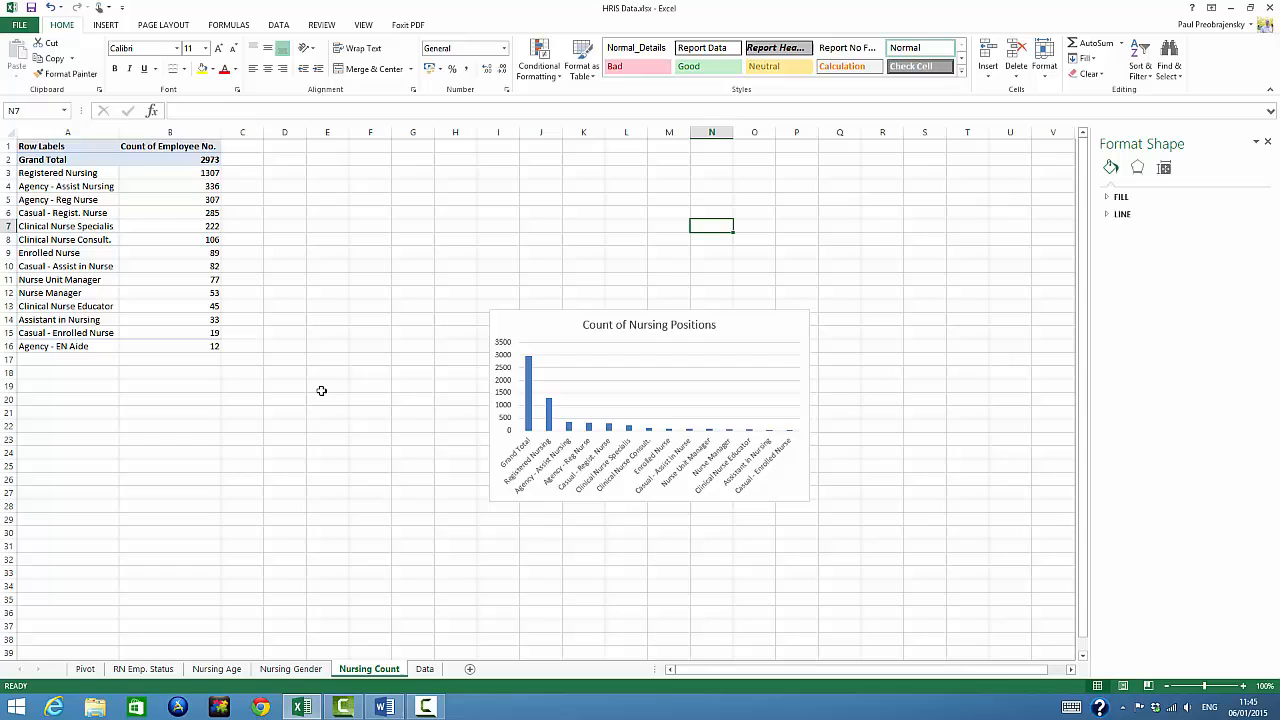
Delete the Grand Total row from the Nursing Count table and move the column chart up the sheet
right_click(14, 159)
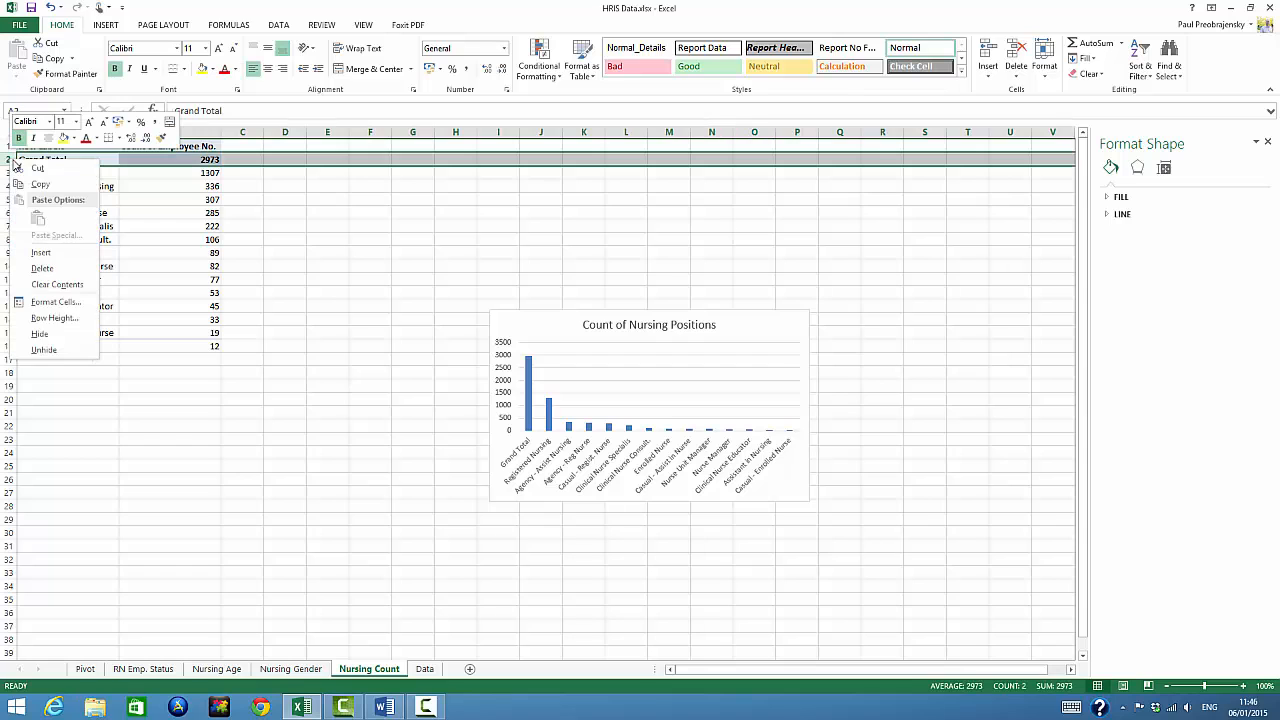
click(42, 268)
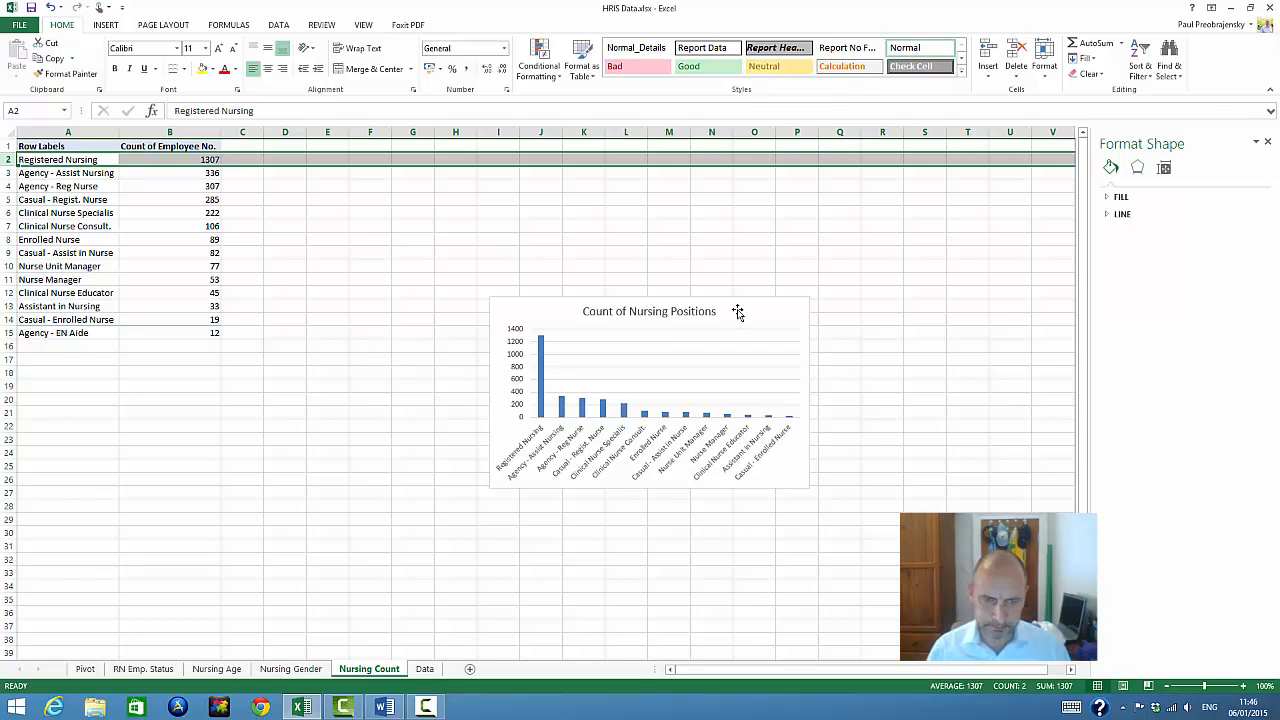
drag(737, 312, 663, 174)
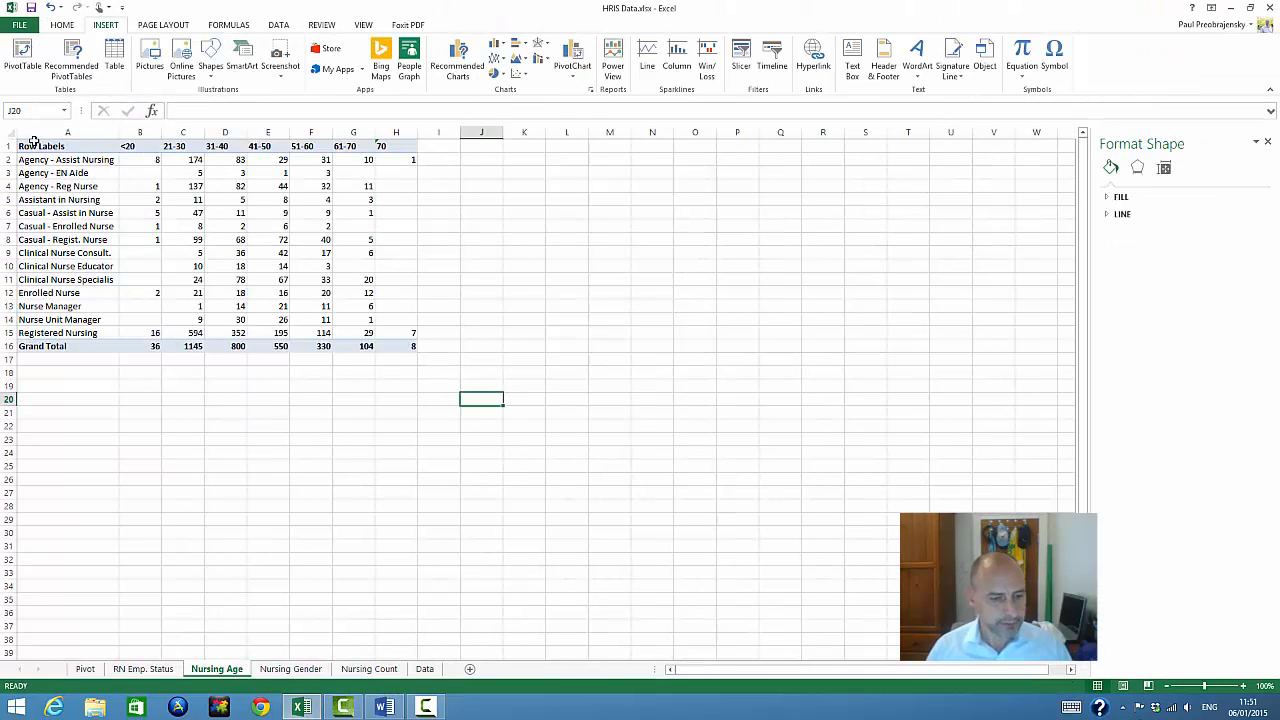
Insert a line chart from A1:H16 on the Nursing Age sheet with age groups along the horizontal axis, and place it beside the table
drag(33, 147, 410, 342)
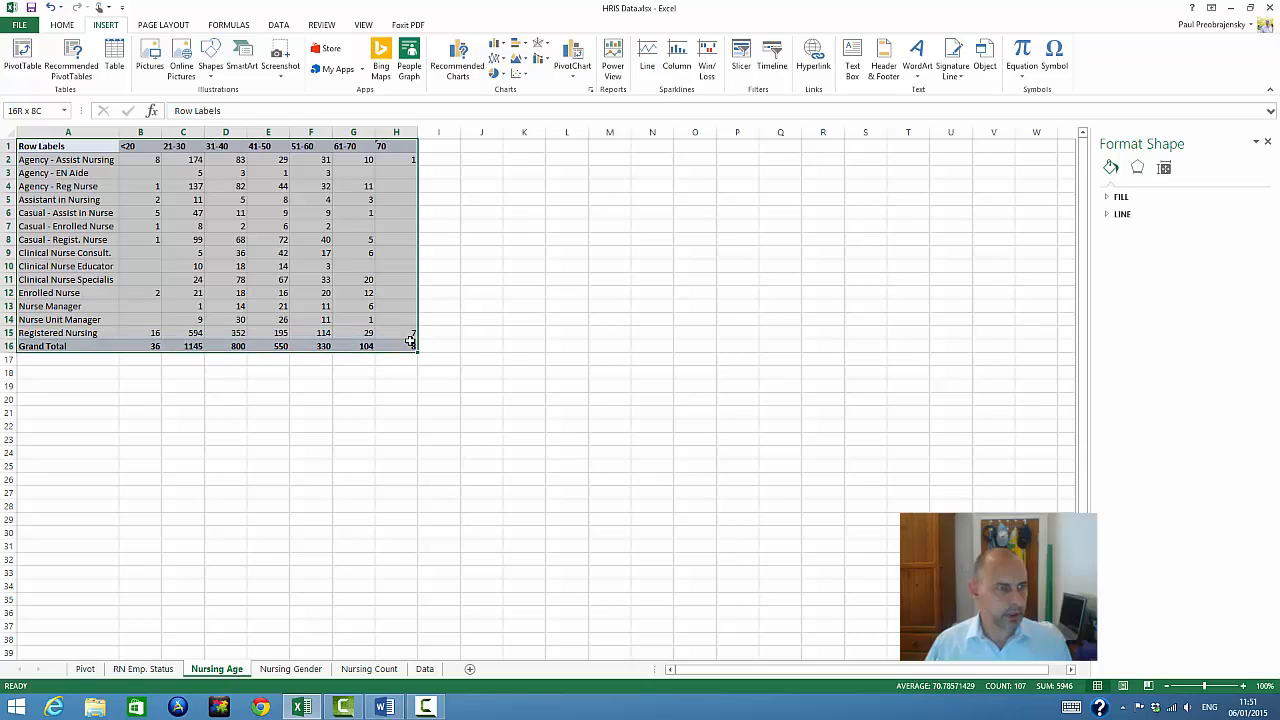
click(463, 58)
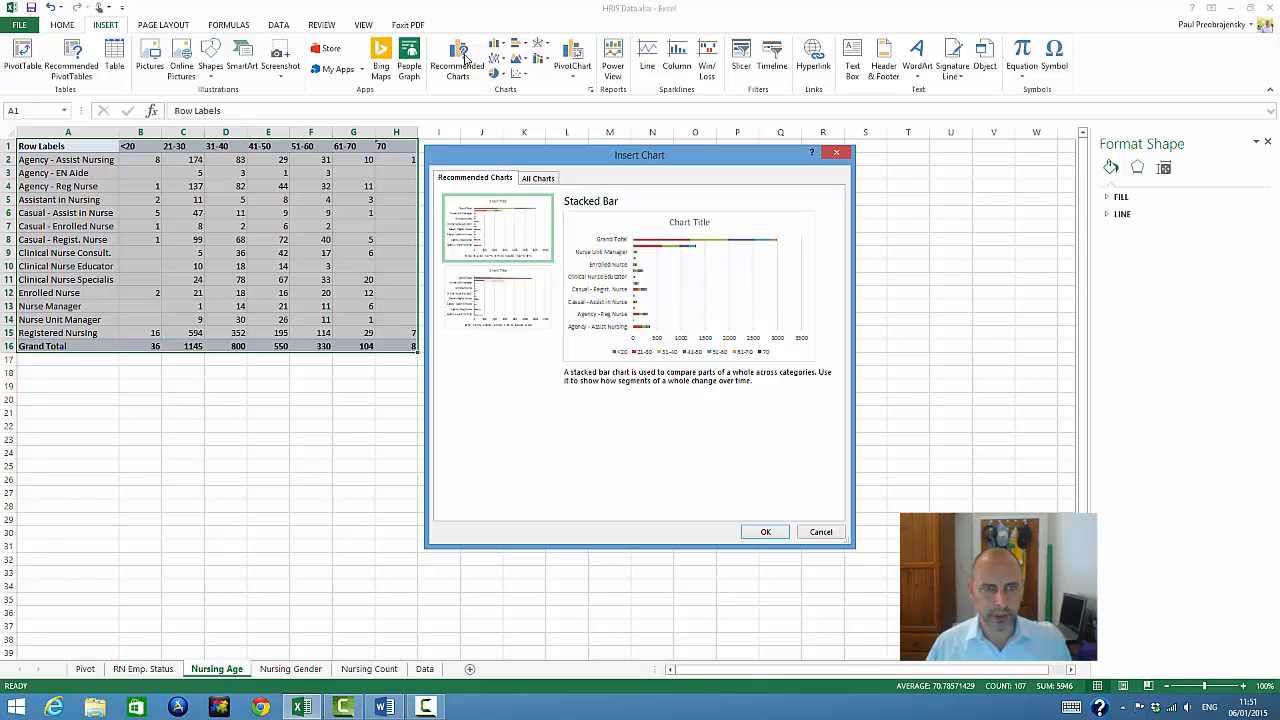
click(502, 280)
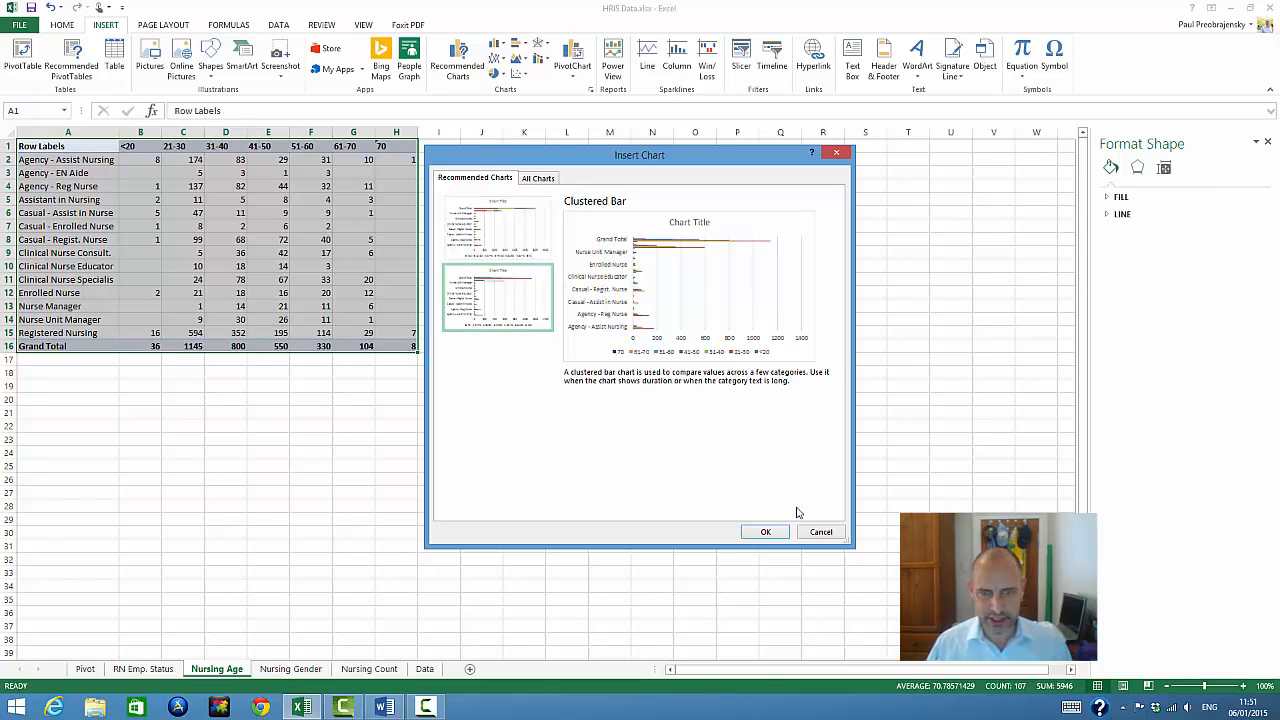
click(540, 179)
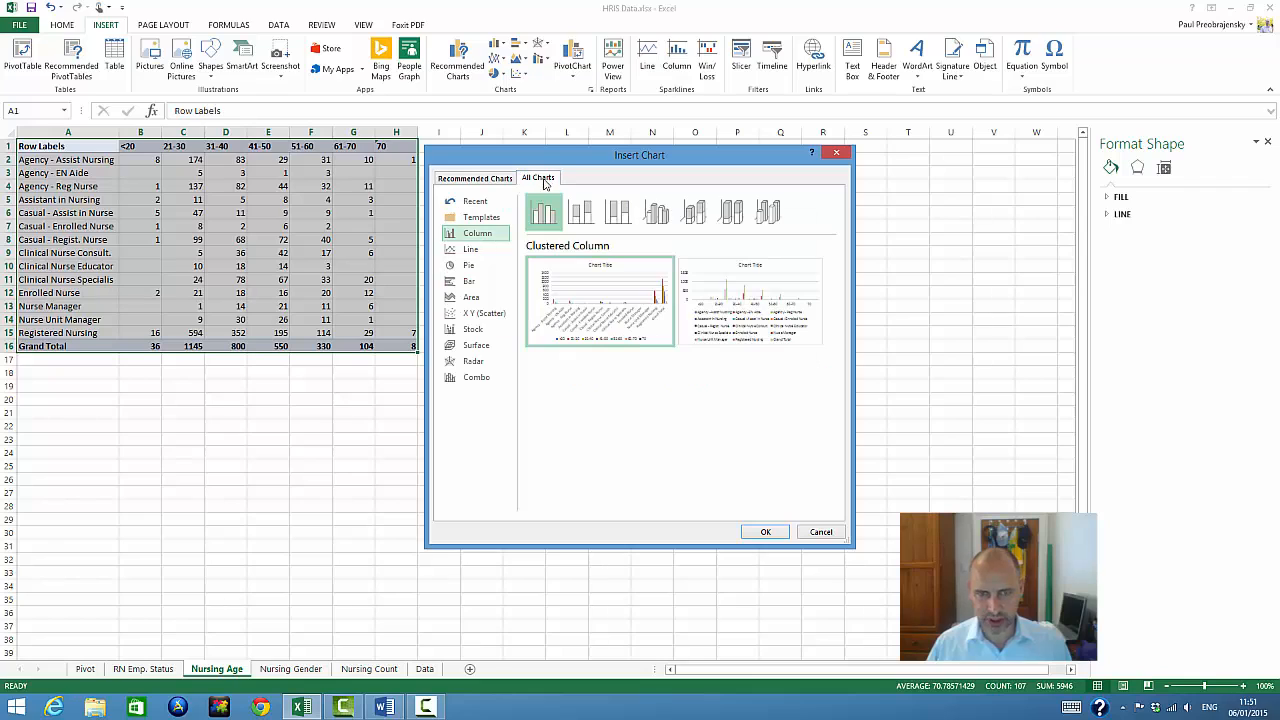
click(478, 252)
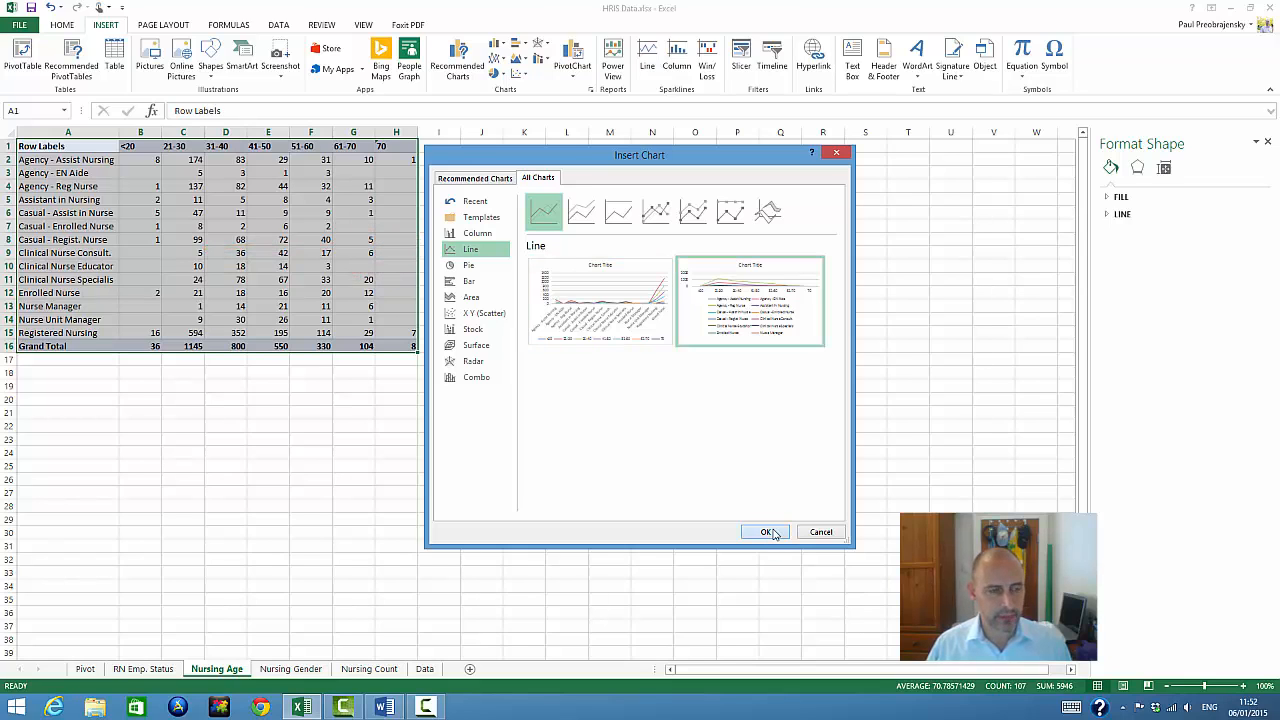
click(768, 532)
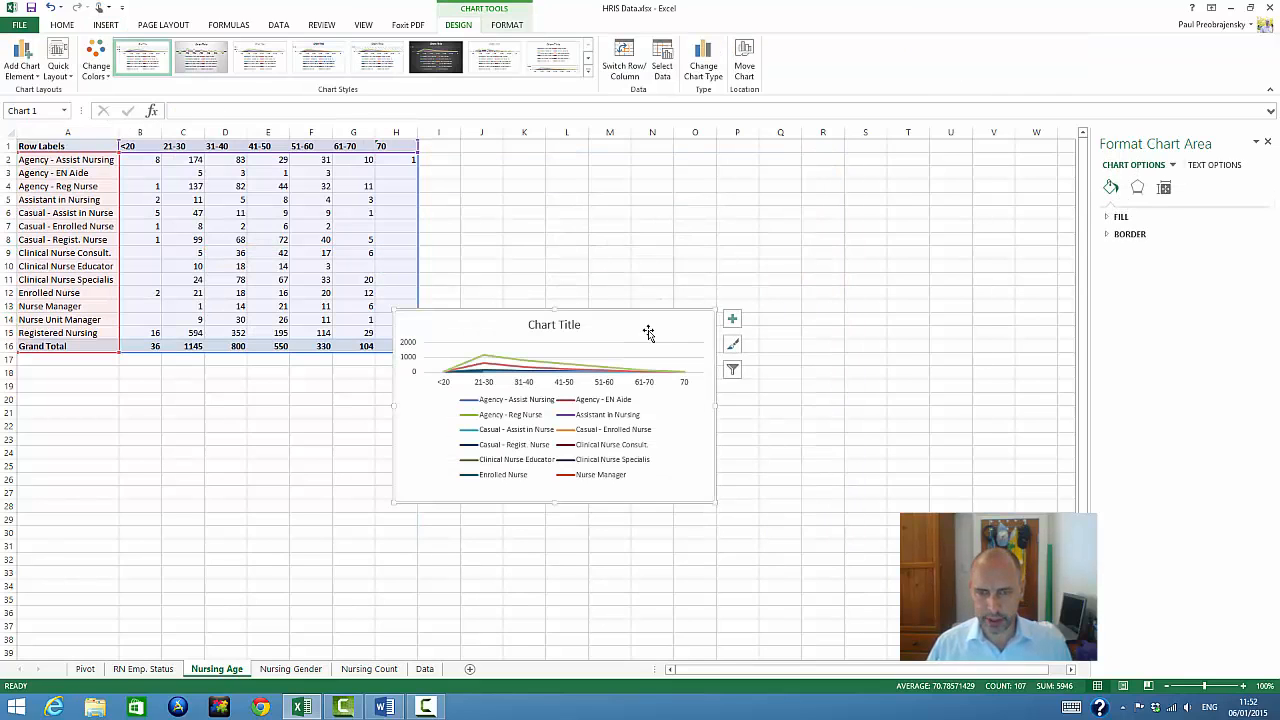
drag(648, 332, 713, 179)
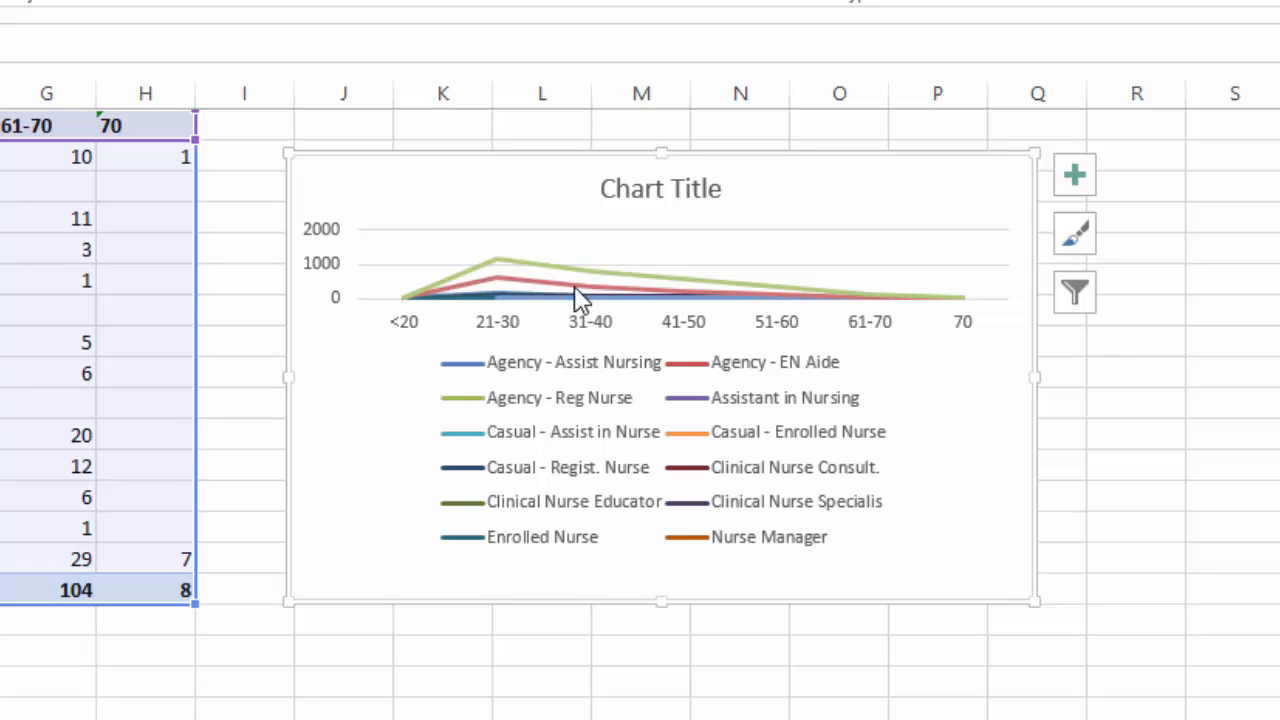
Filter the line chart's series so that only Grand Total is plotted
click(1077, 300)
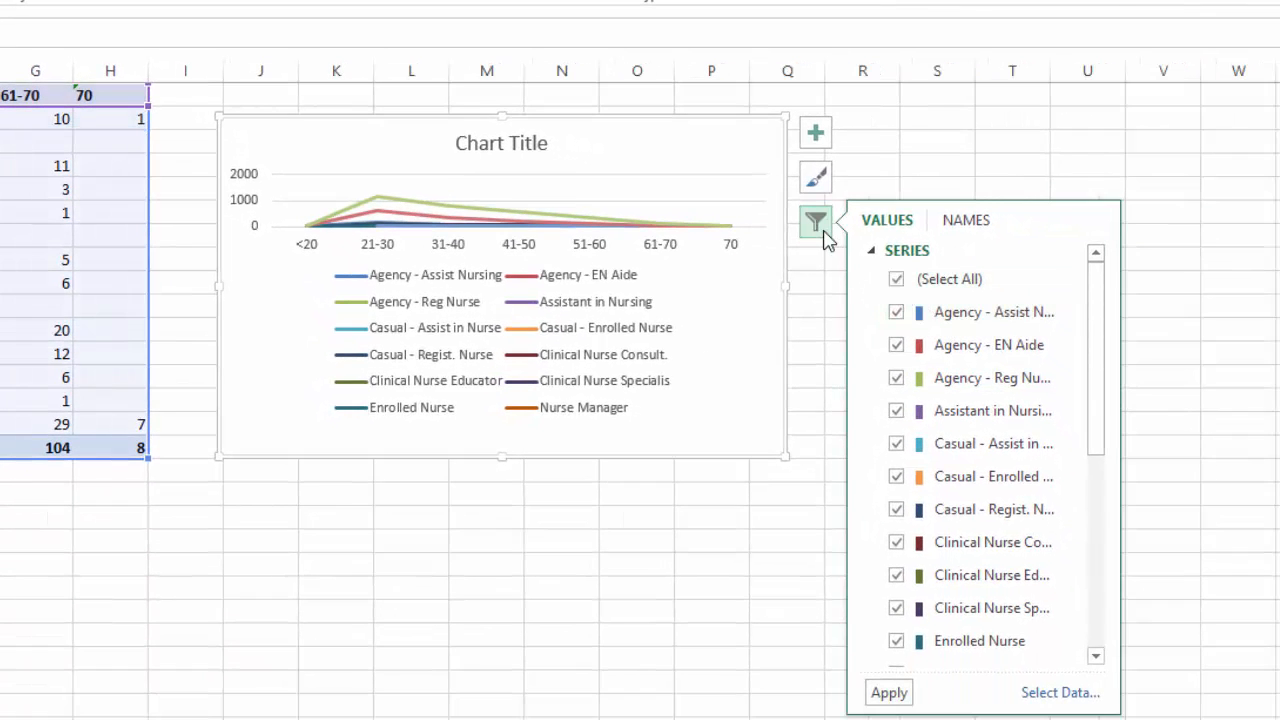
click(903, 288)
drag(1103, 343, 1100, 512)
click(896, 407)
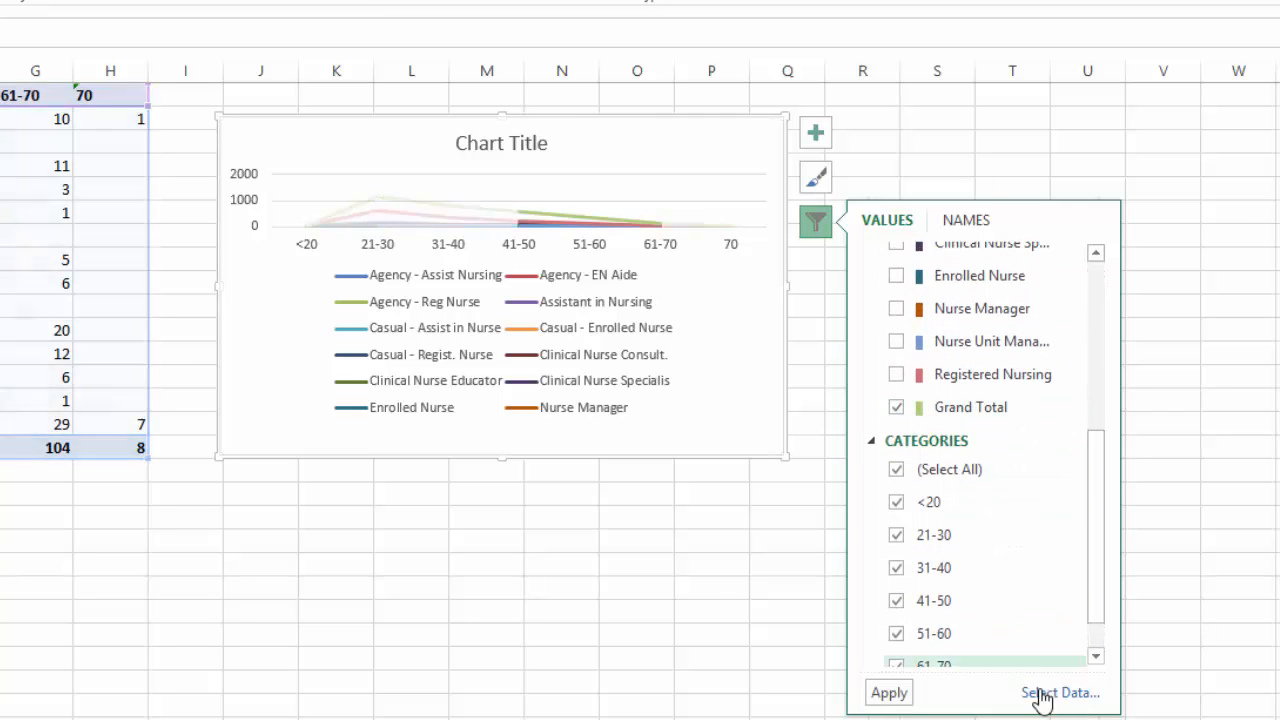
click(877, 699)
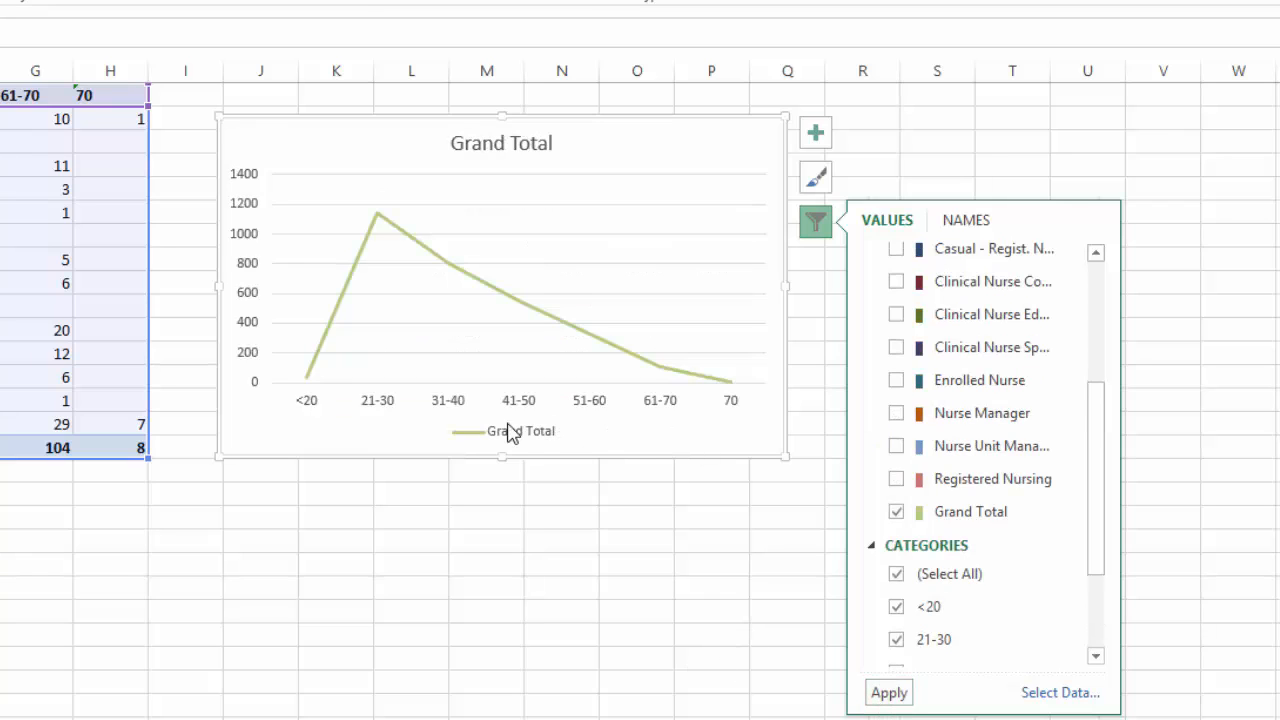
Change the line chart's title to Nursing Workforce Age Profile
click(522, 143)
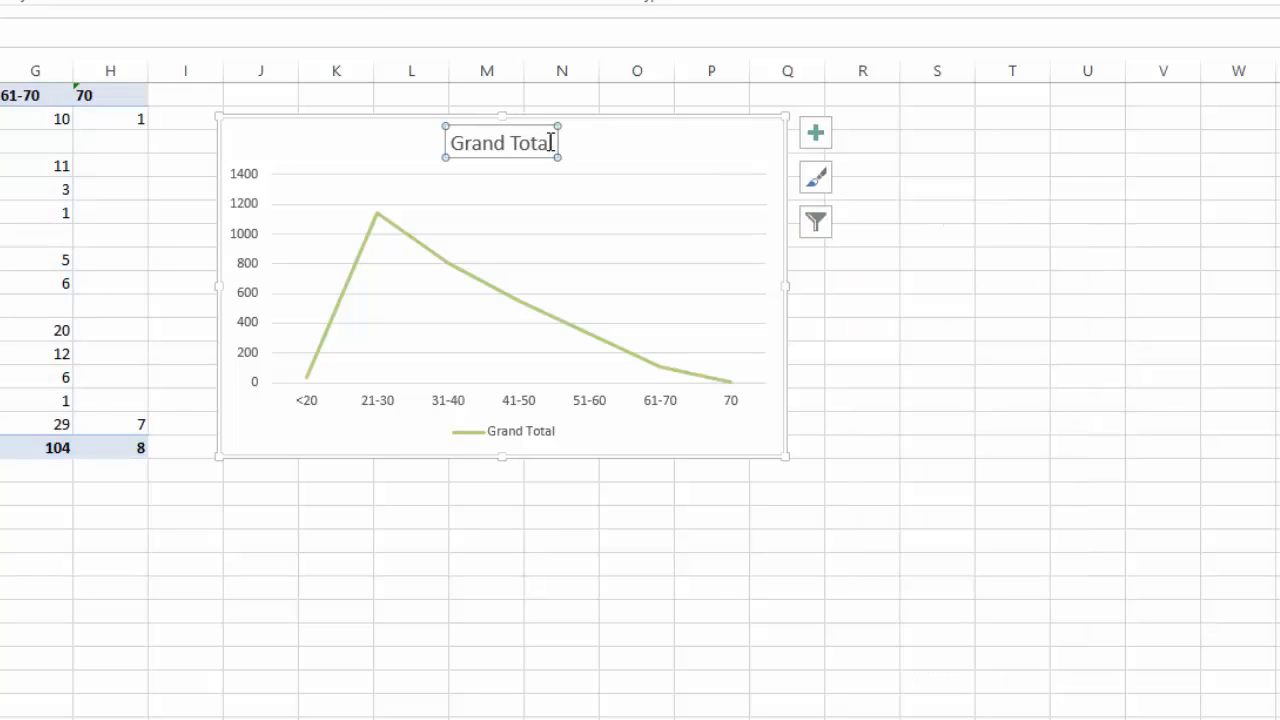
drag(551, 143, 448, 134)
text(Nu)
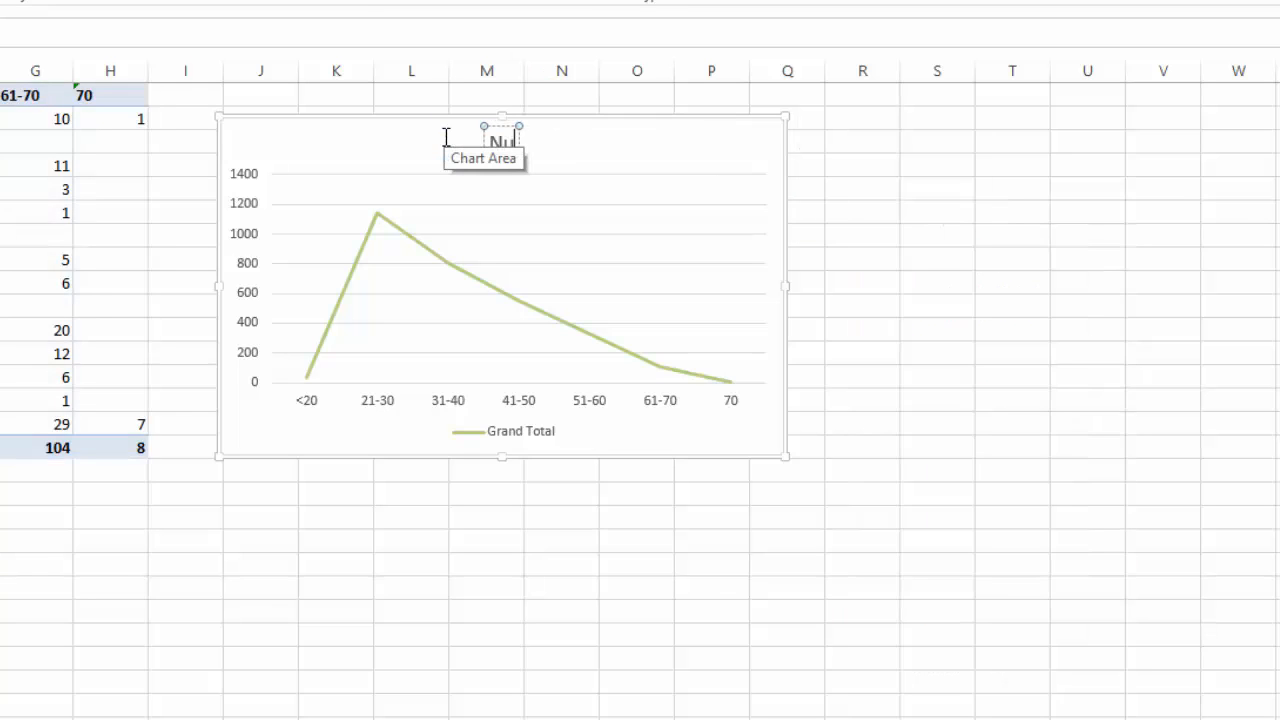
text(m)
text(sing)
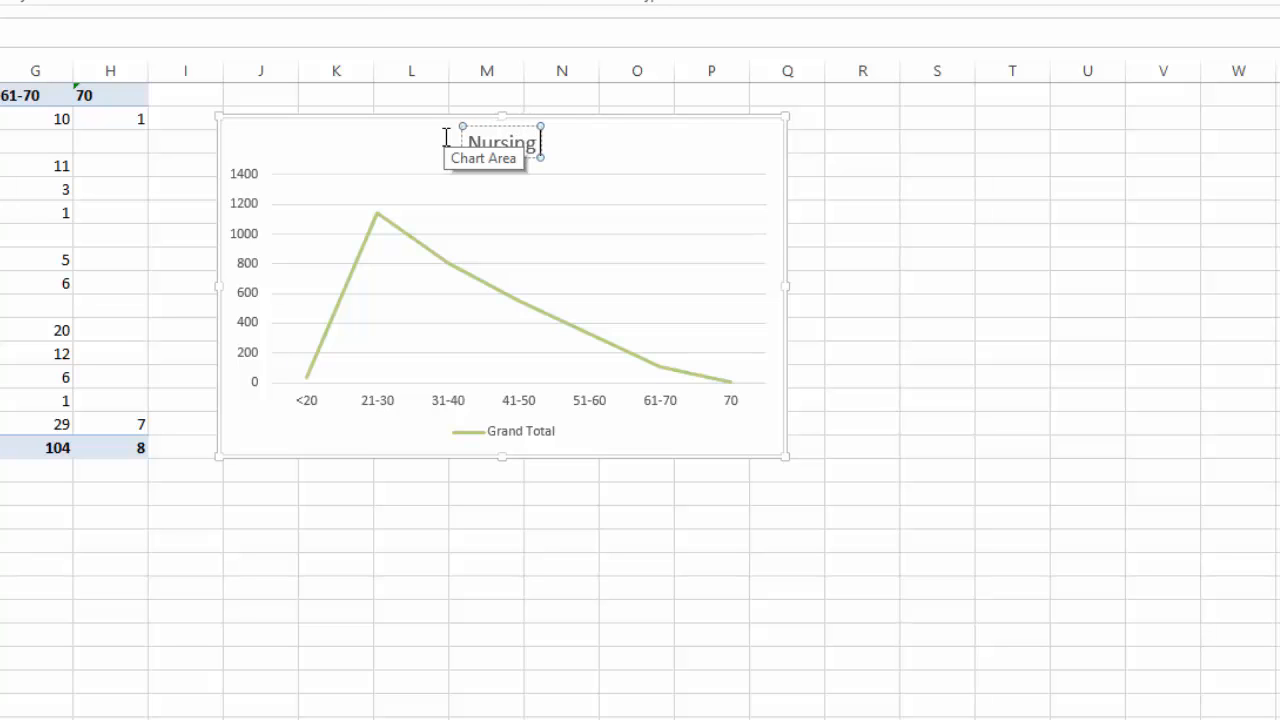
text( Workfor)
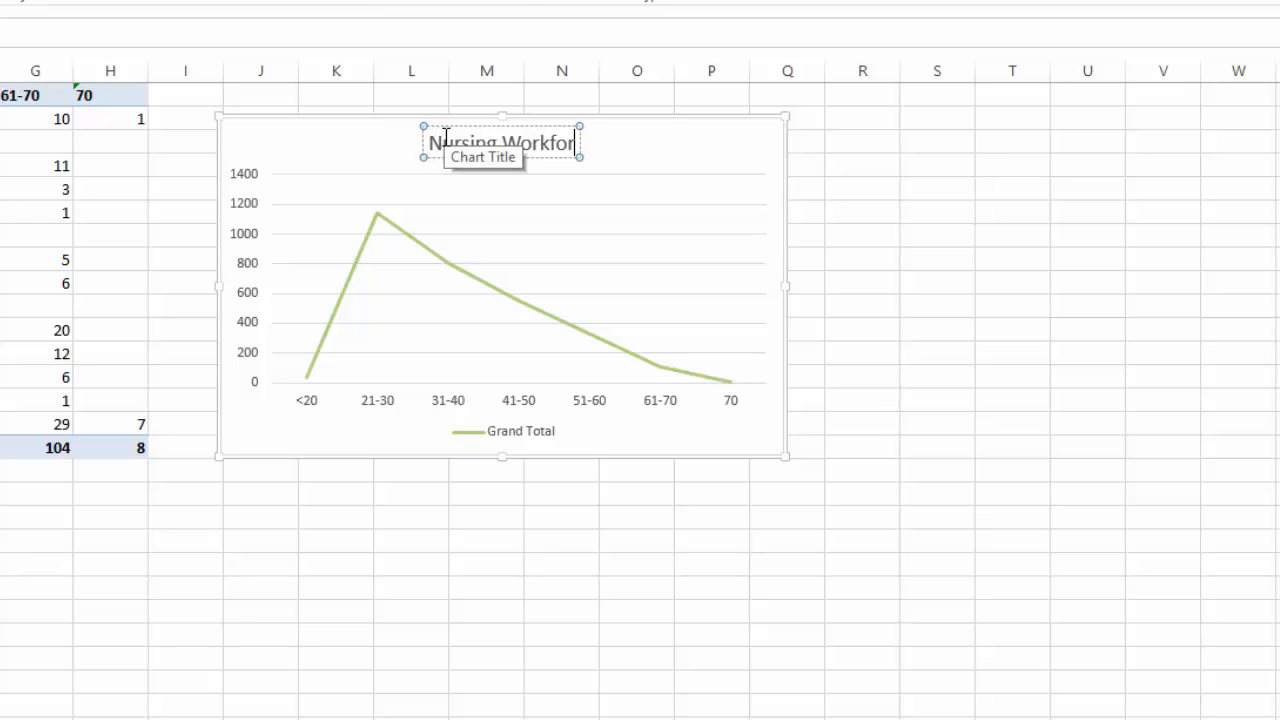
text(ce Age)
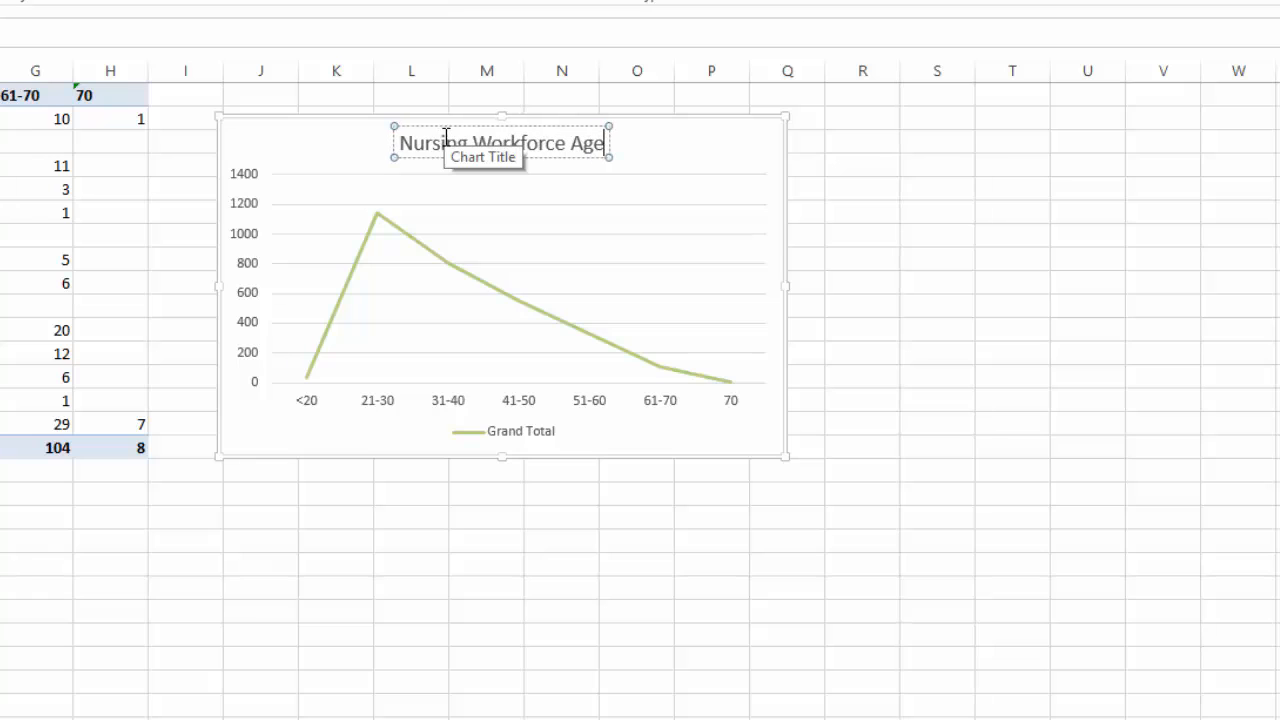
text( Profile)
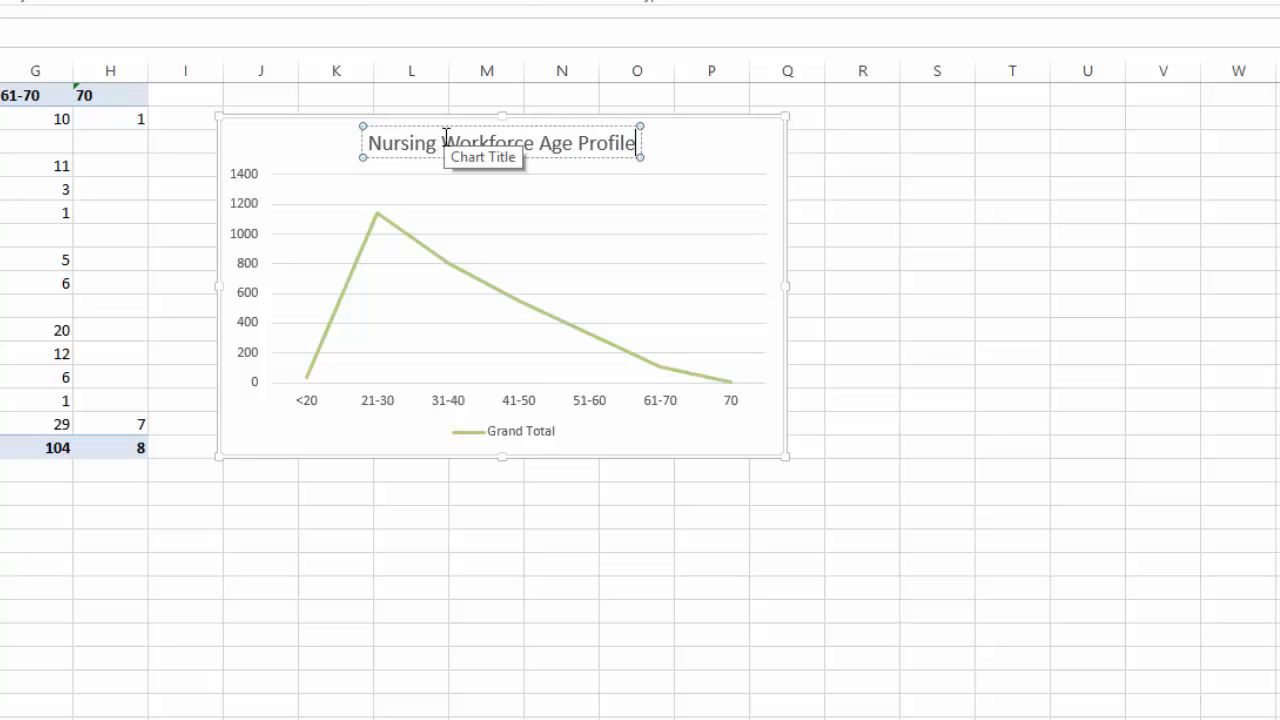
click(884, 490)
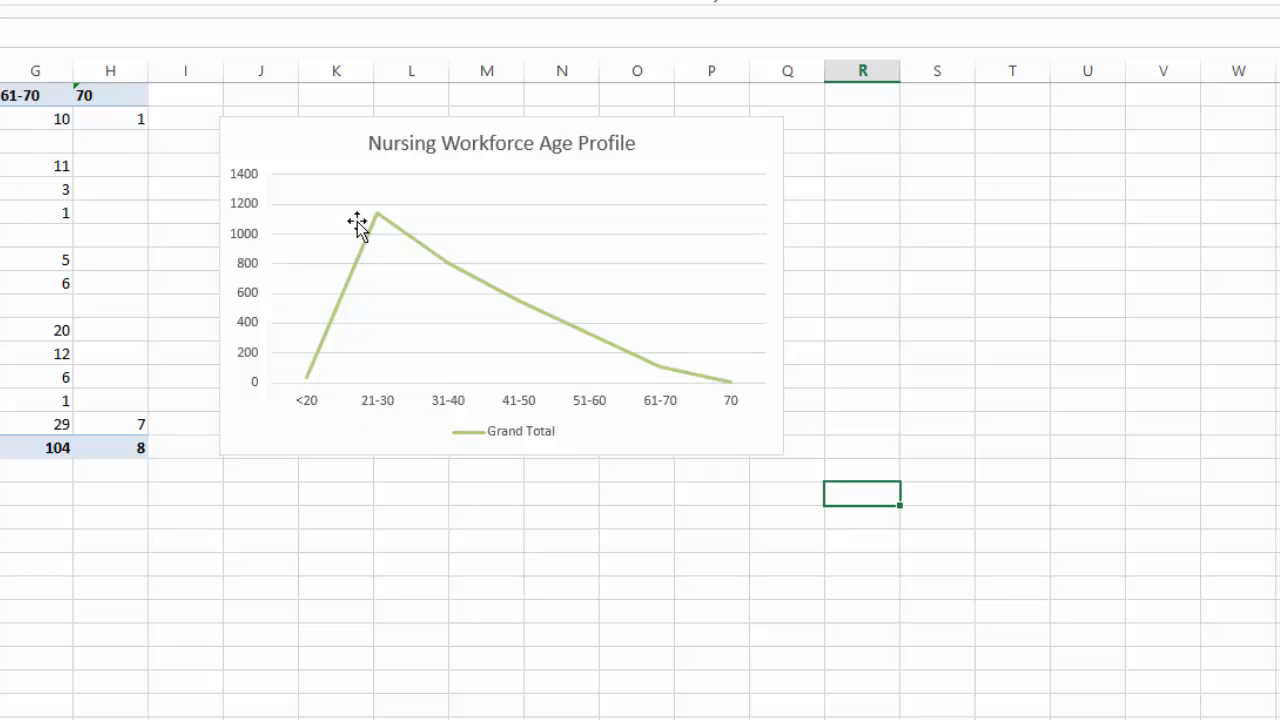
Filter the age profile chart to plot the Registered Nursing series instead of Grand Total
mouse_move(382, 217)
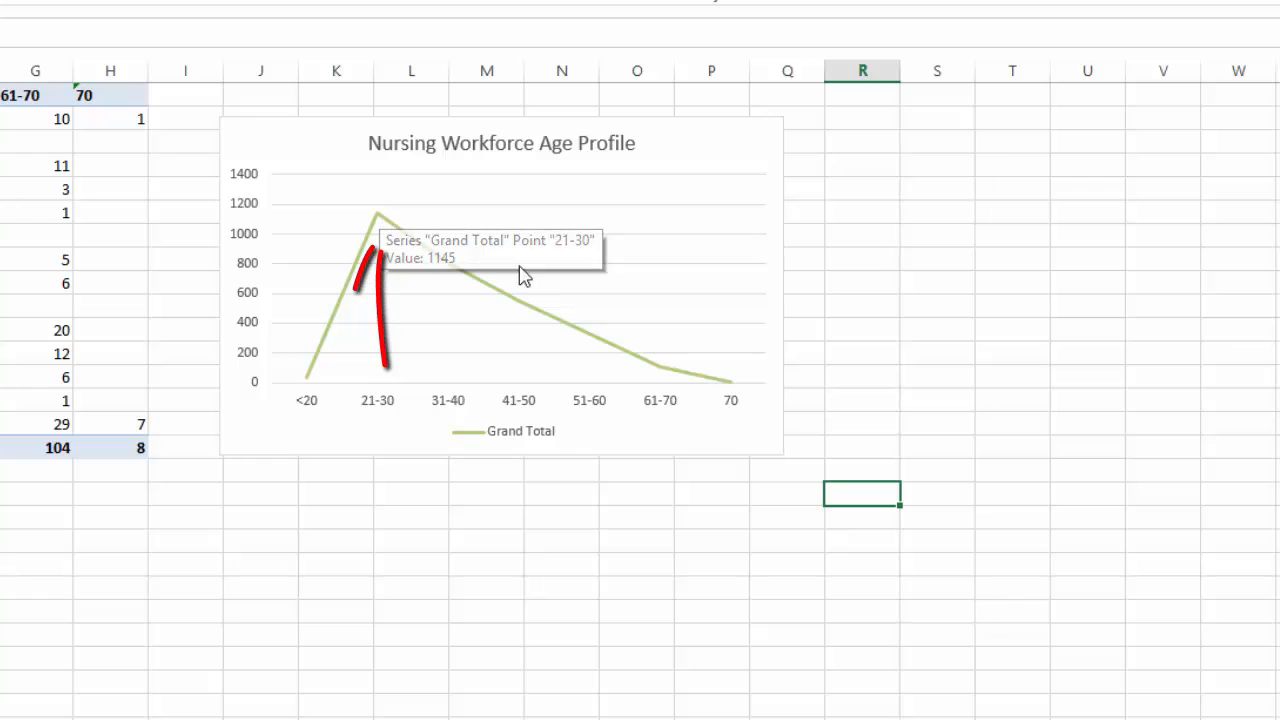
mouse_move(735, 397)
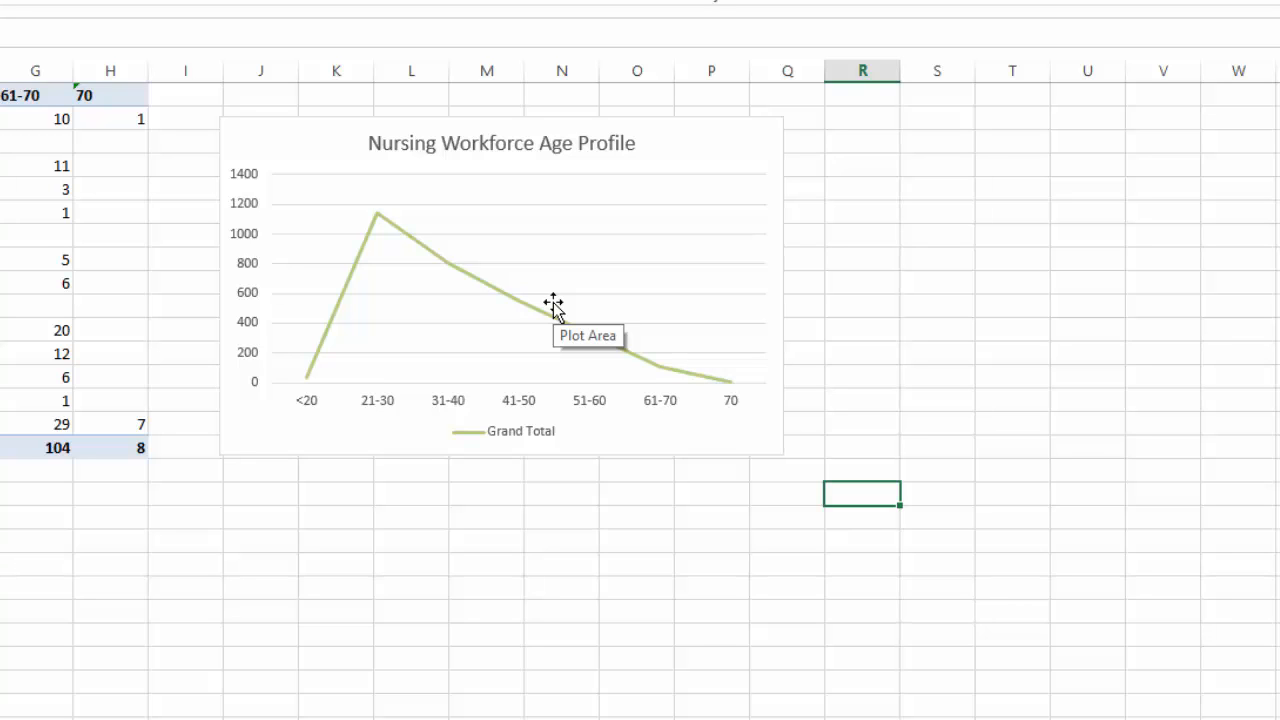
click(734, 163)
click(816, 222)
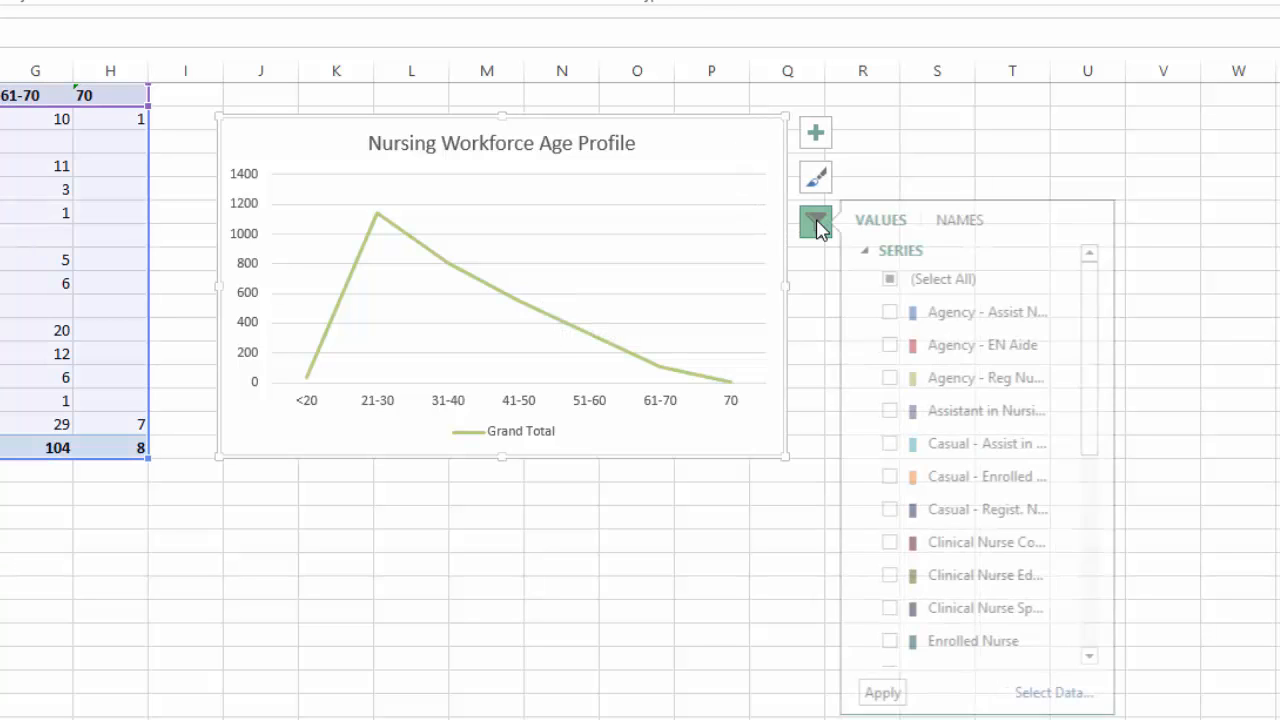
drag(1100, 340, 1086, 434)
click(896, 538)
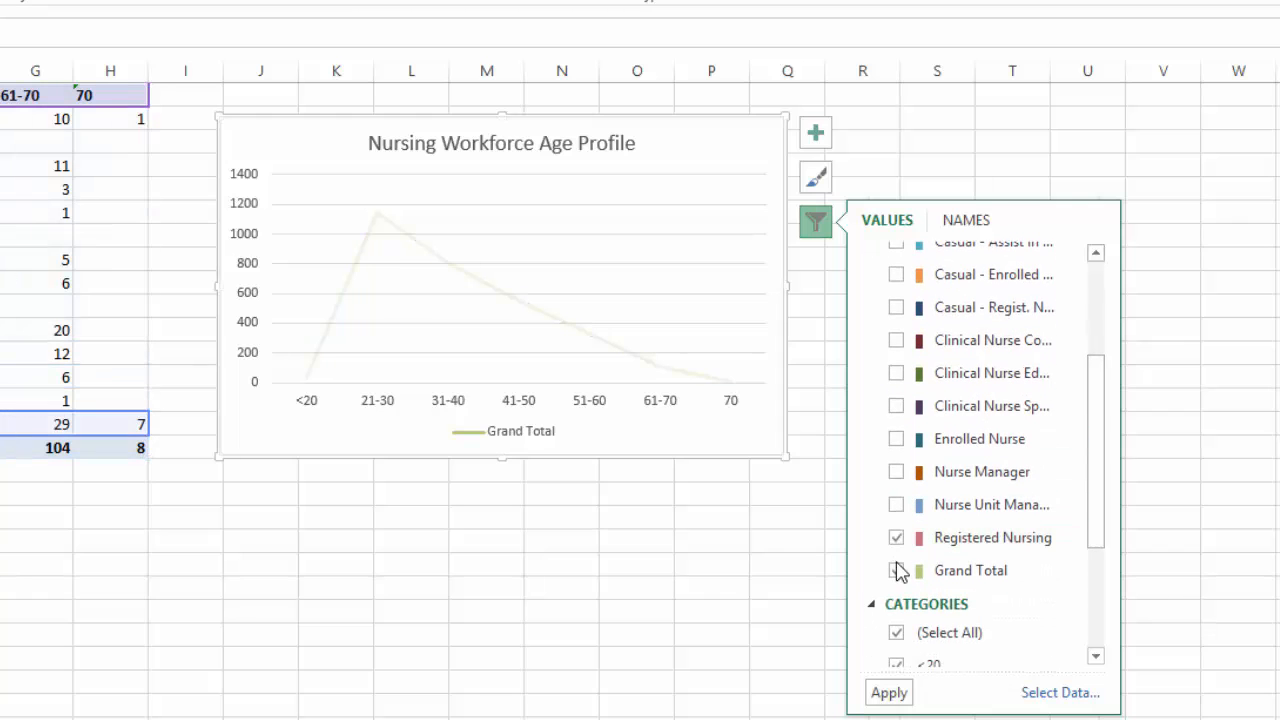
click(895, 570)
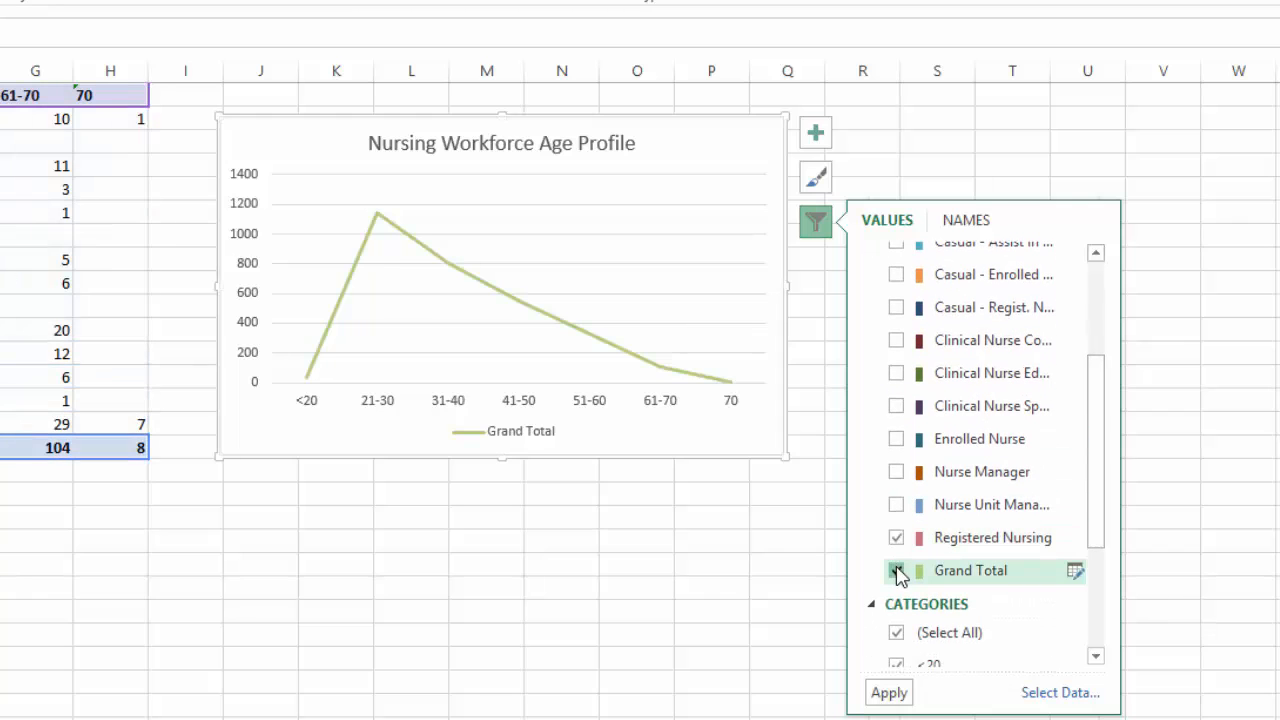
click(888, 693)
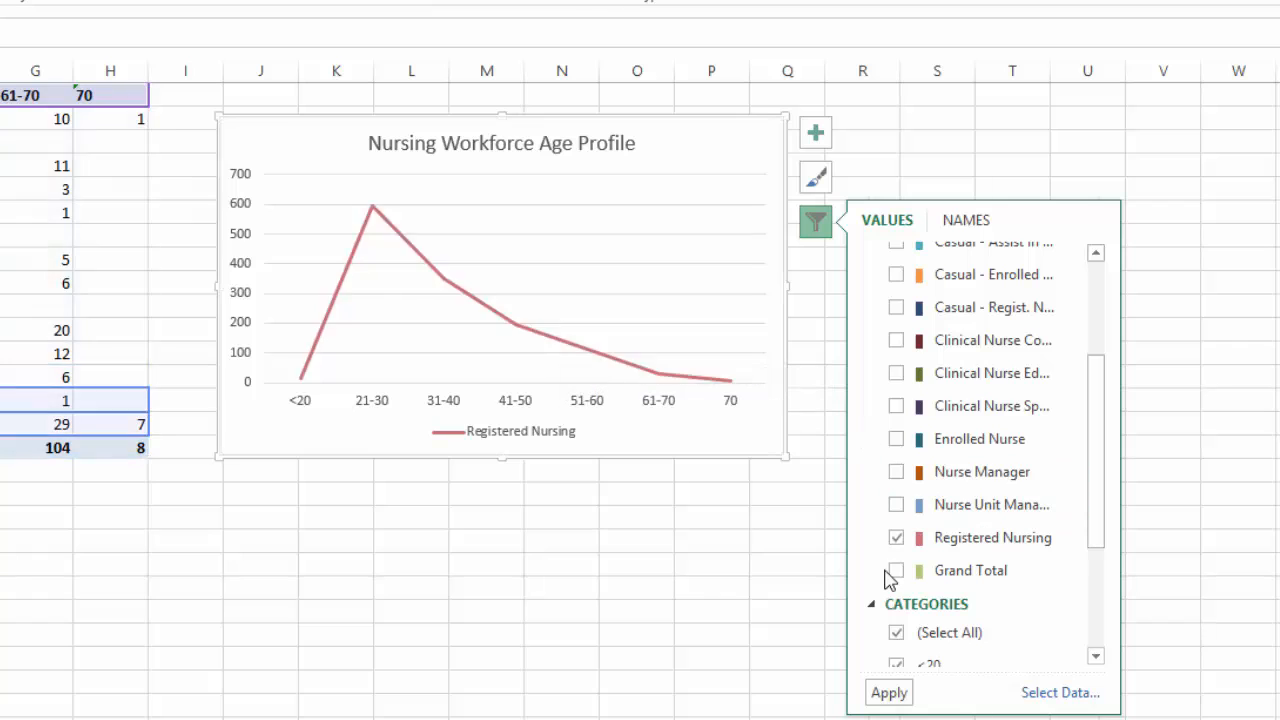
Add the Grand Total series back to the age profile chart alongside Registered Nursing
click(897, 571)
click(880, 693)
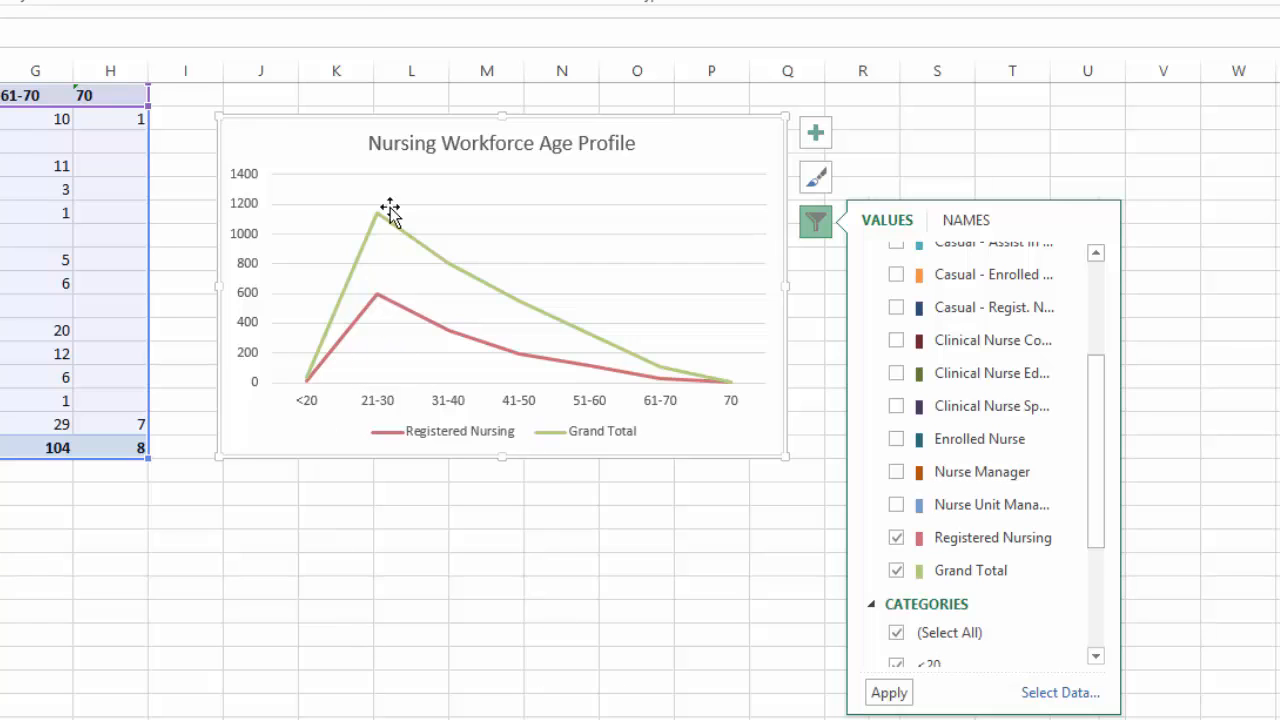
mouse_move(383, 216)
mouse_move(451, 335)
click(547, 603)
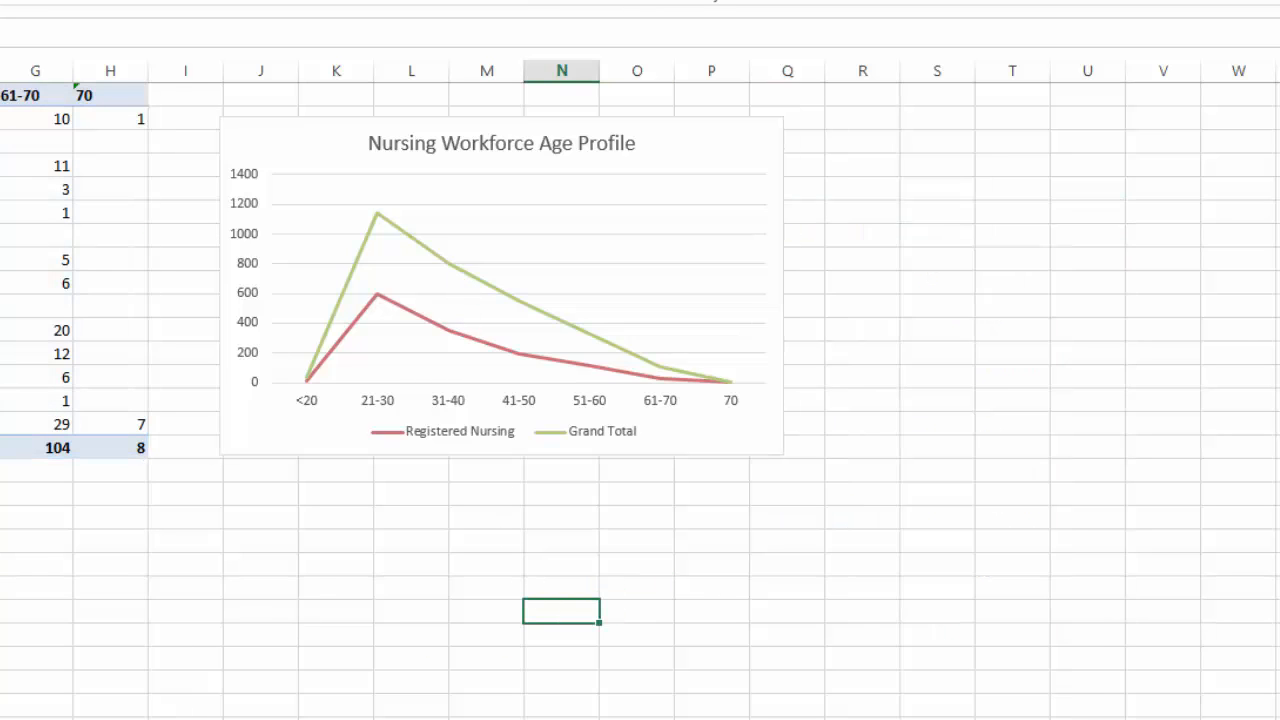
click(2, 612)
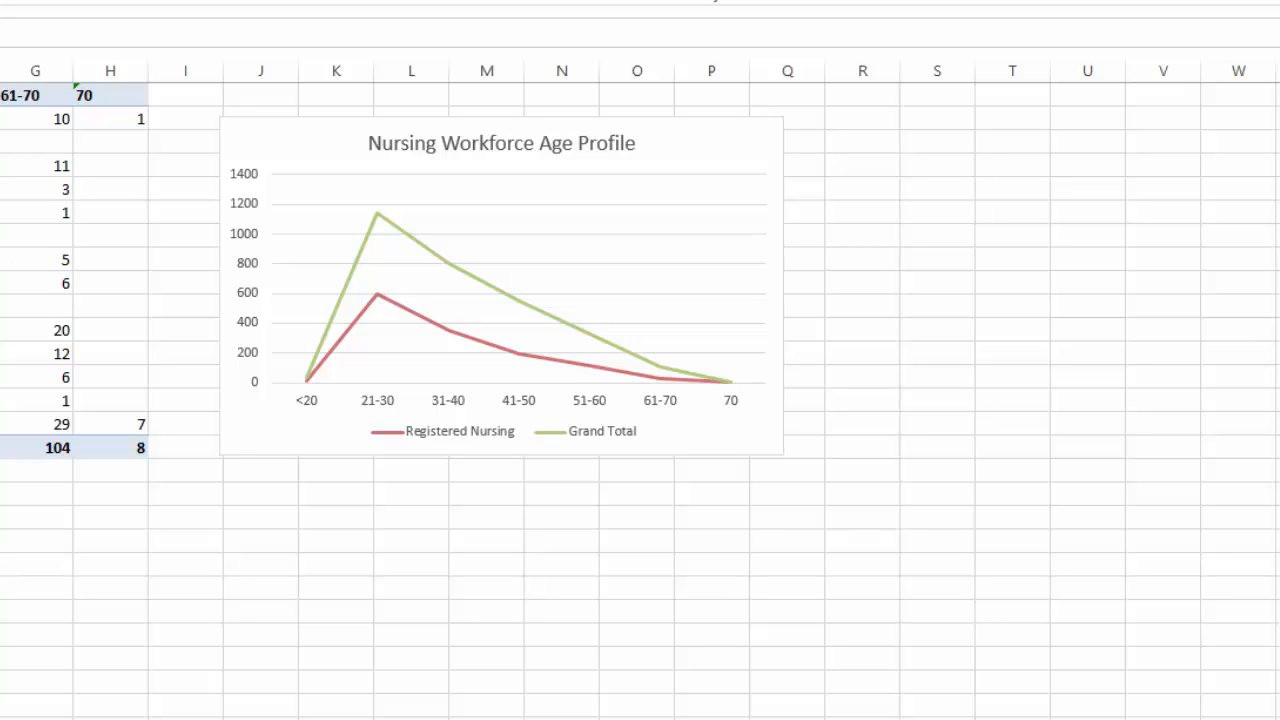
Insert the recommended Clustered Column chart from the employment status counts on the RN Emp. Status sheet
click(143, 669)
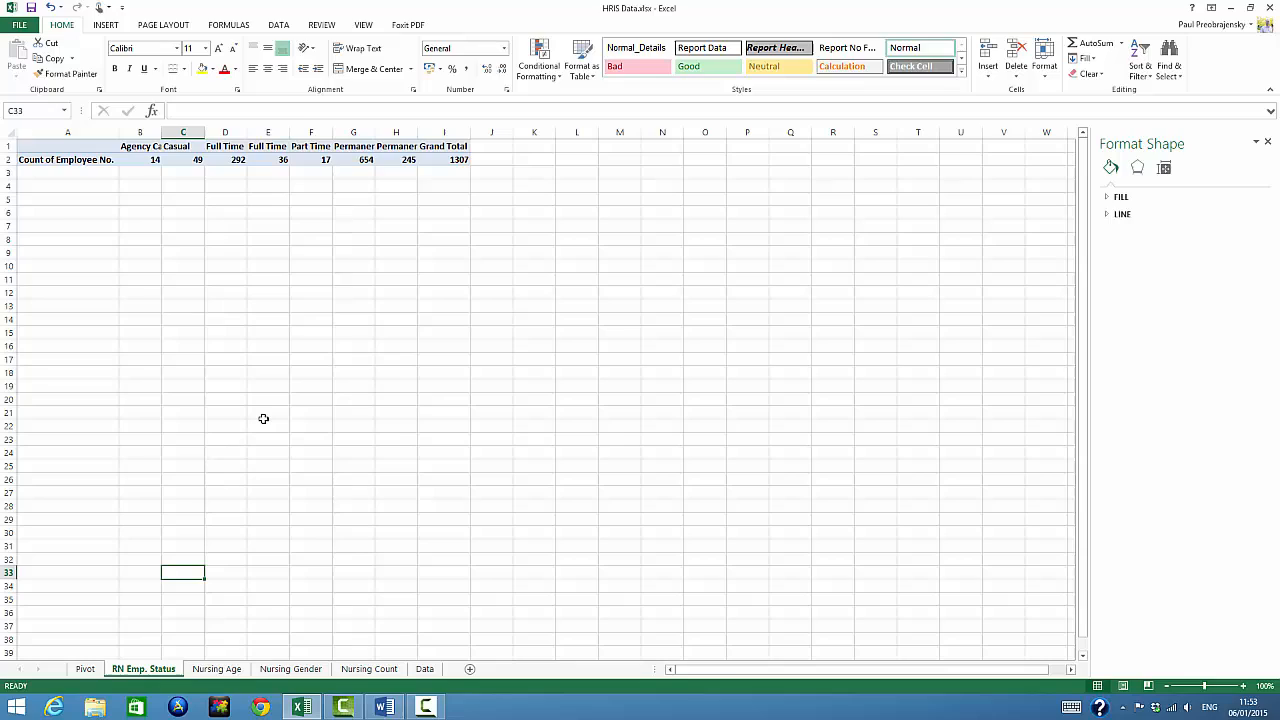
click(80, 148)
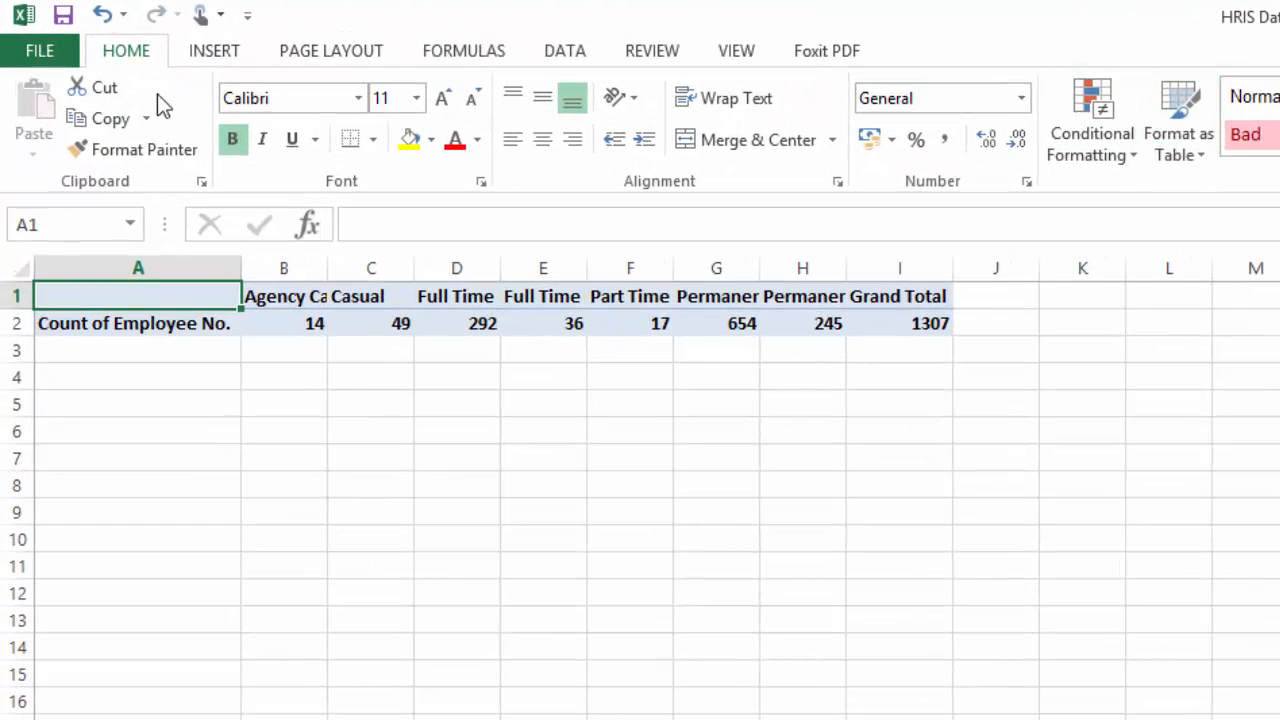
click(205, 53)
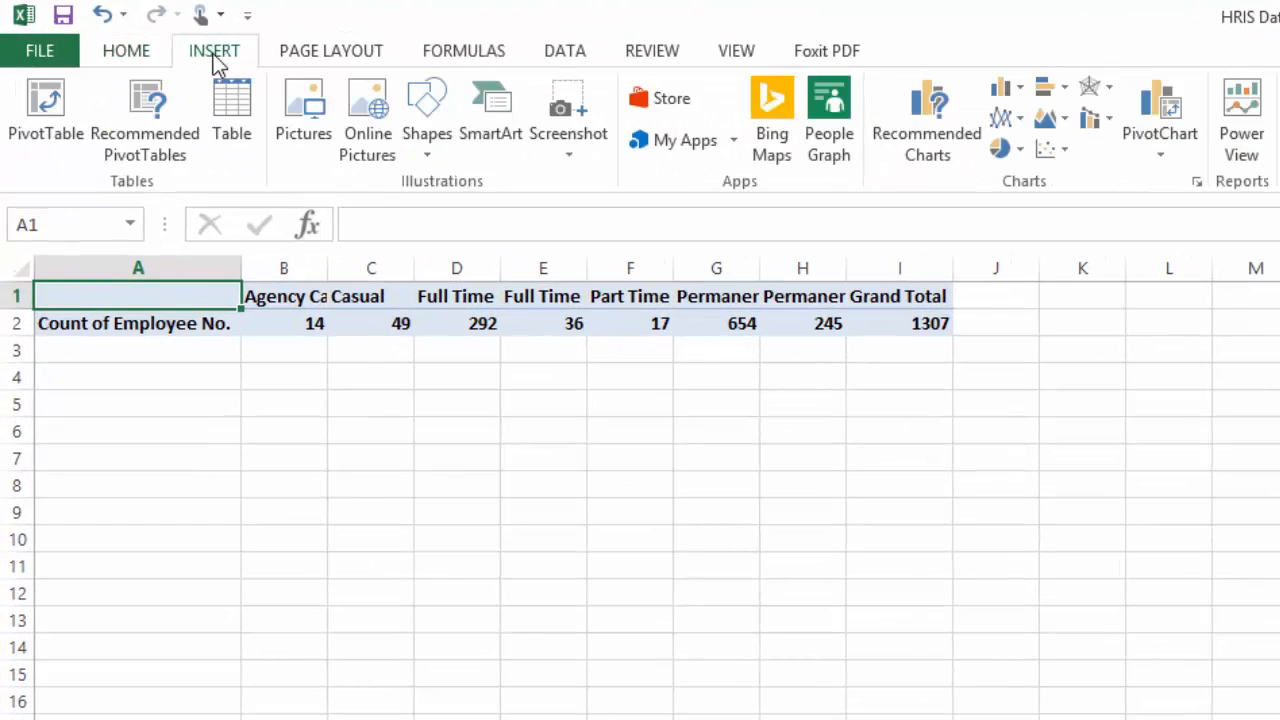
click(914, 122)
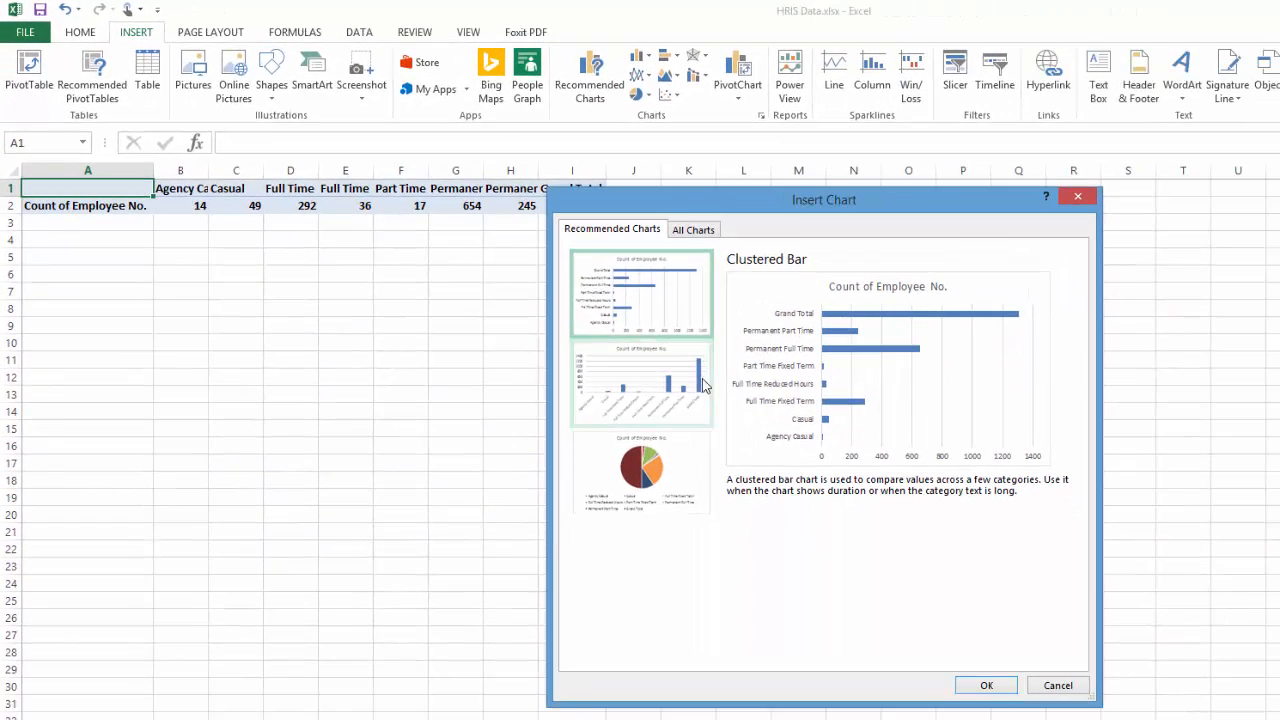
click(679, 392)
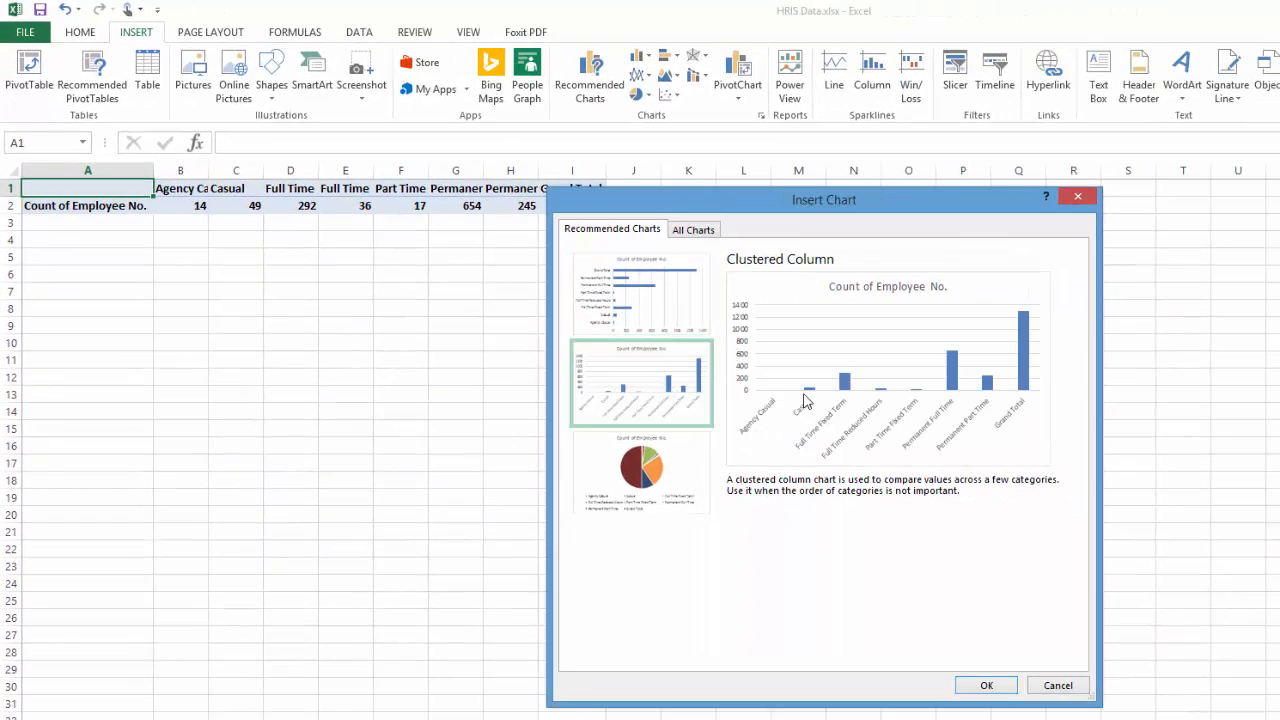
click(987, 687)
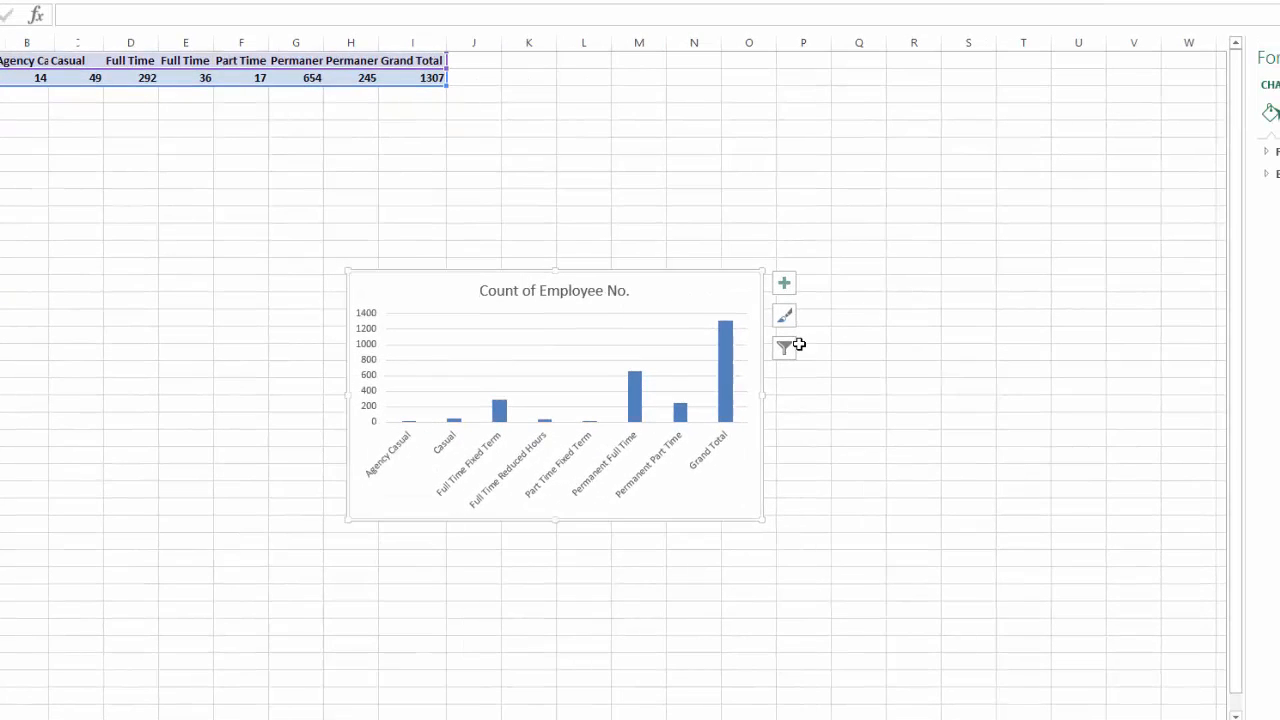
Filter the Grand Total category out of the employment status chart and move the chart up beside the table
click(832, 386)
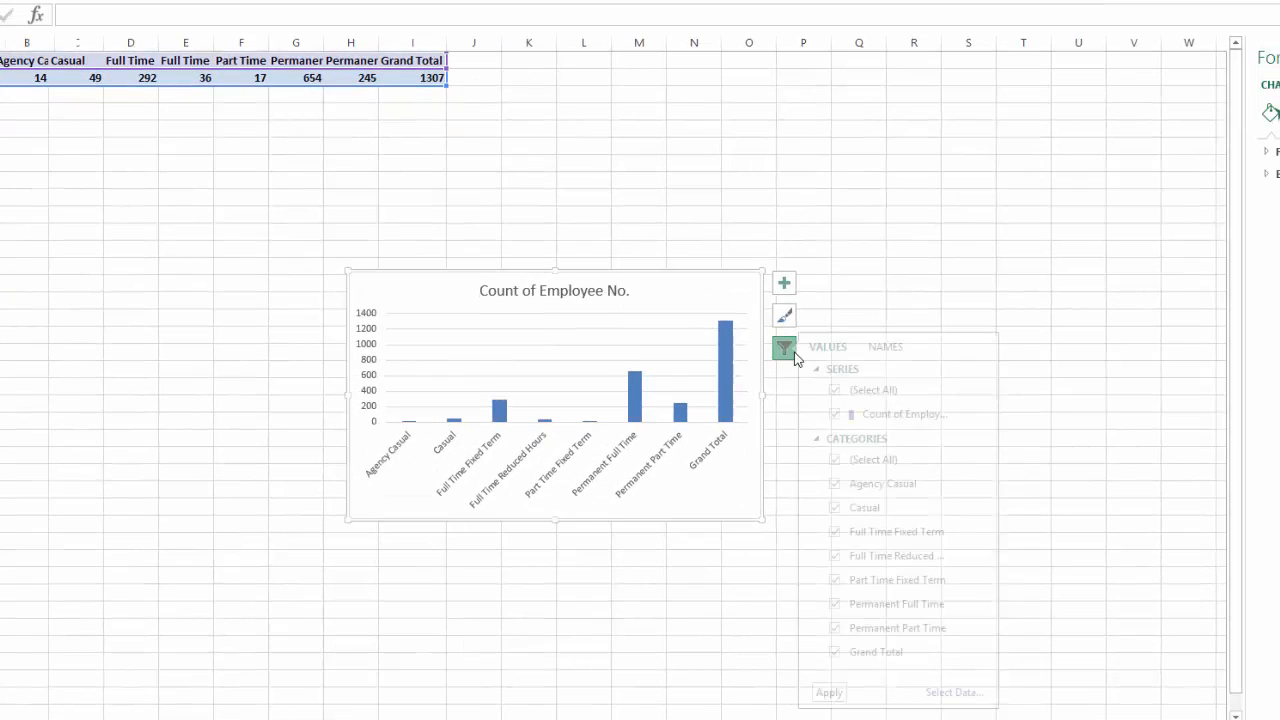
click(878, 651)
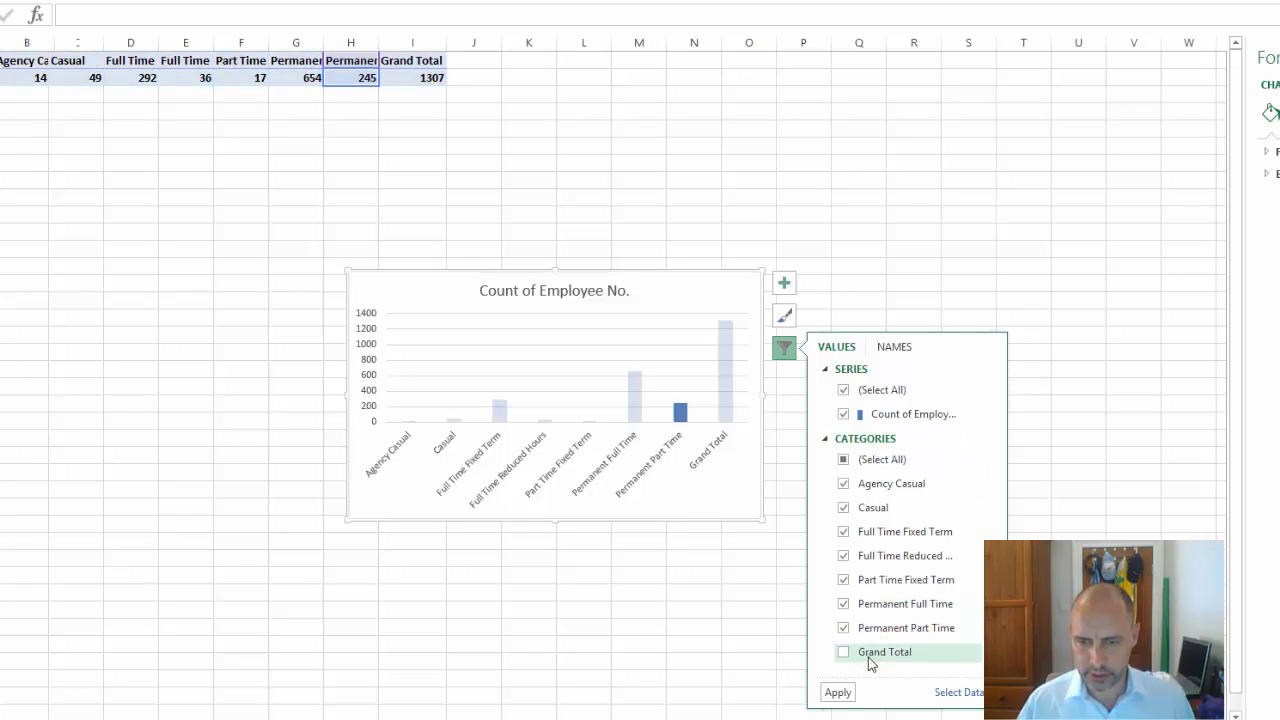
click(838, 692)
drag(720, 297, 825, 135)
click(2, 100)
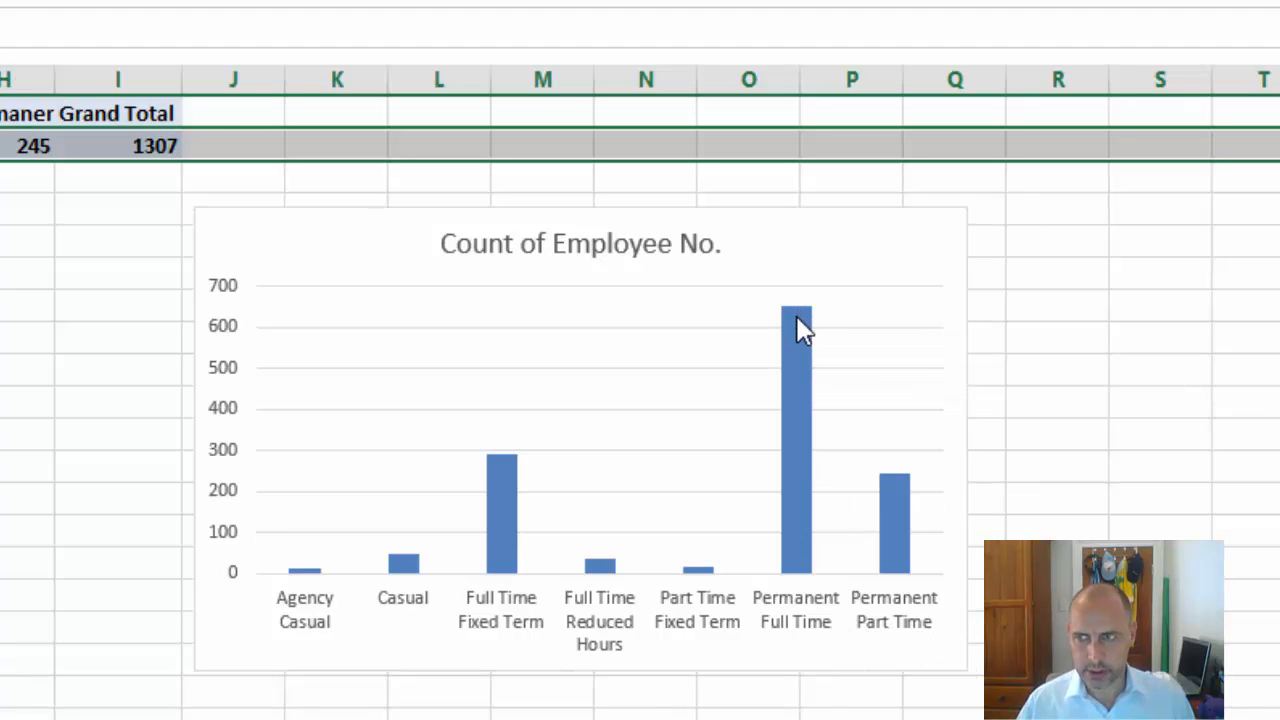
Review the employment status columns and change the chart's title to Registered Nurses Employment Status
mouse_move(798, 320)
mouse_move(496, 468)
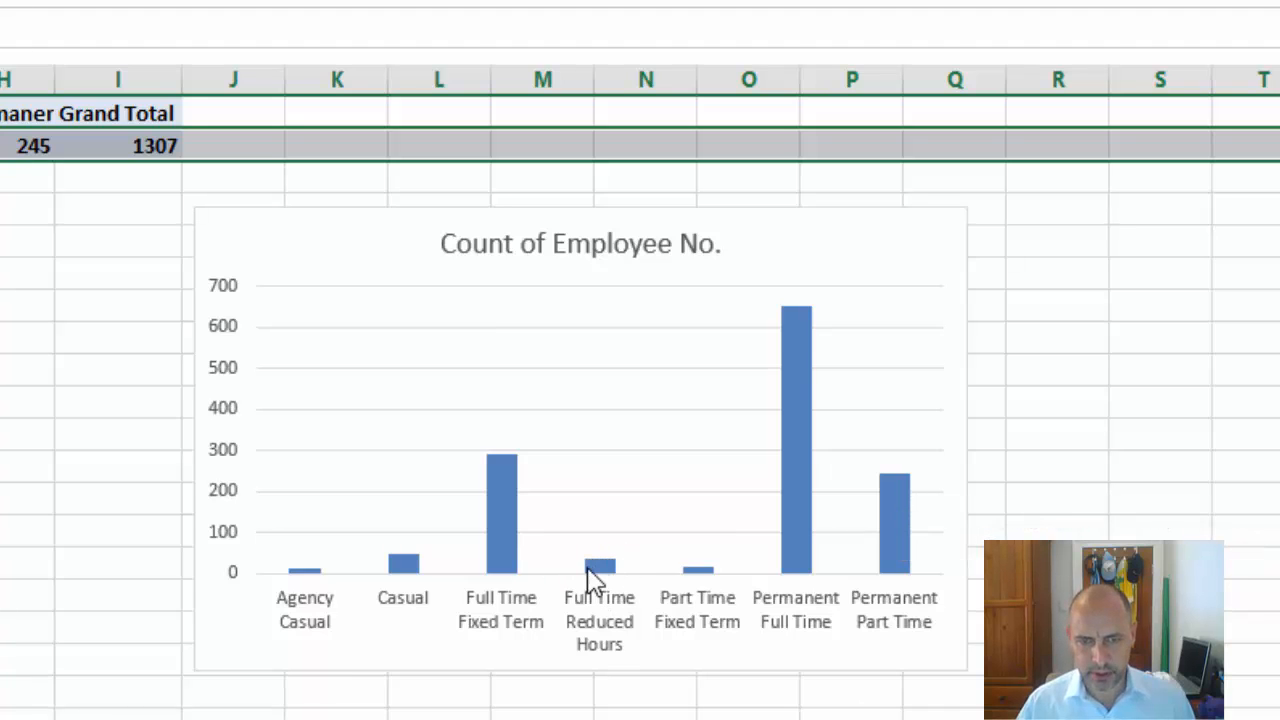
mouse_move(594, 578)
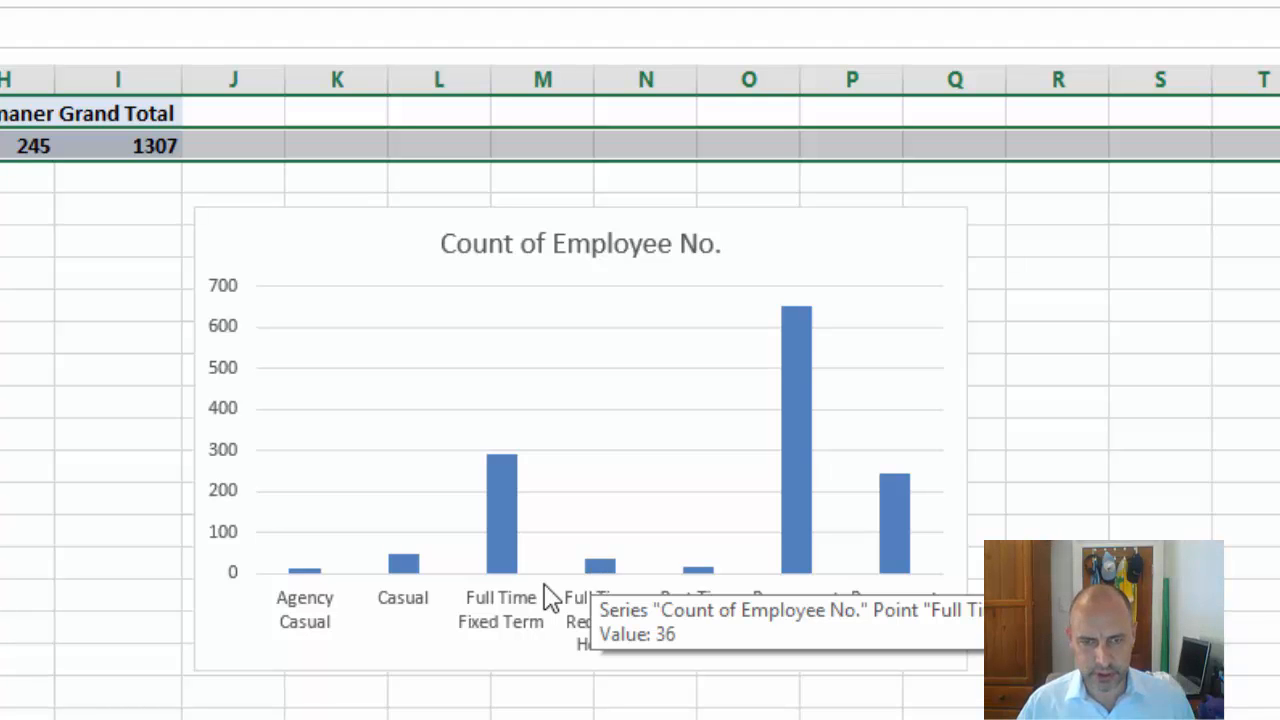
mouse_move(391, 569)
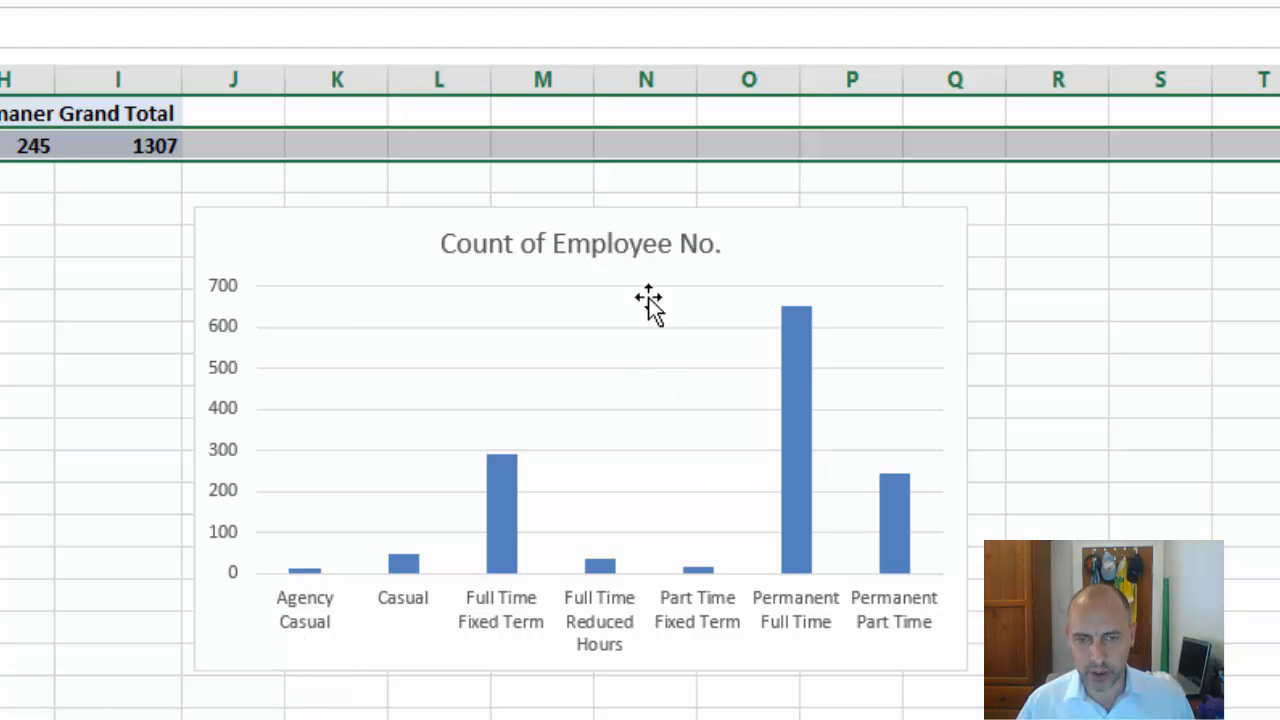
click(665, 247)
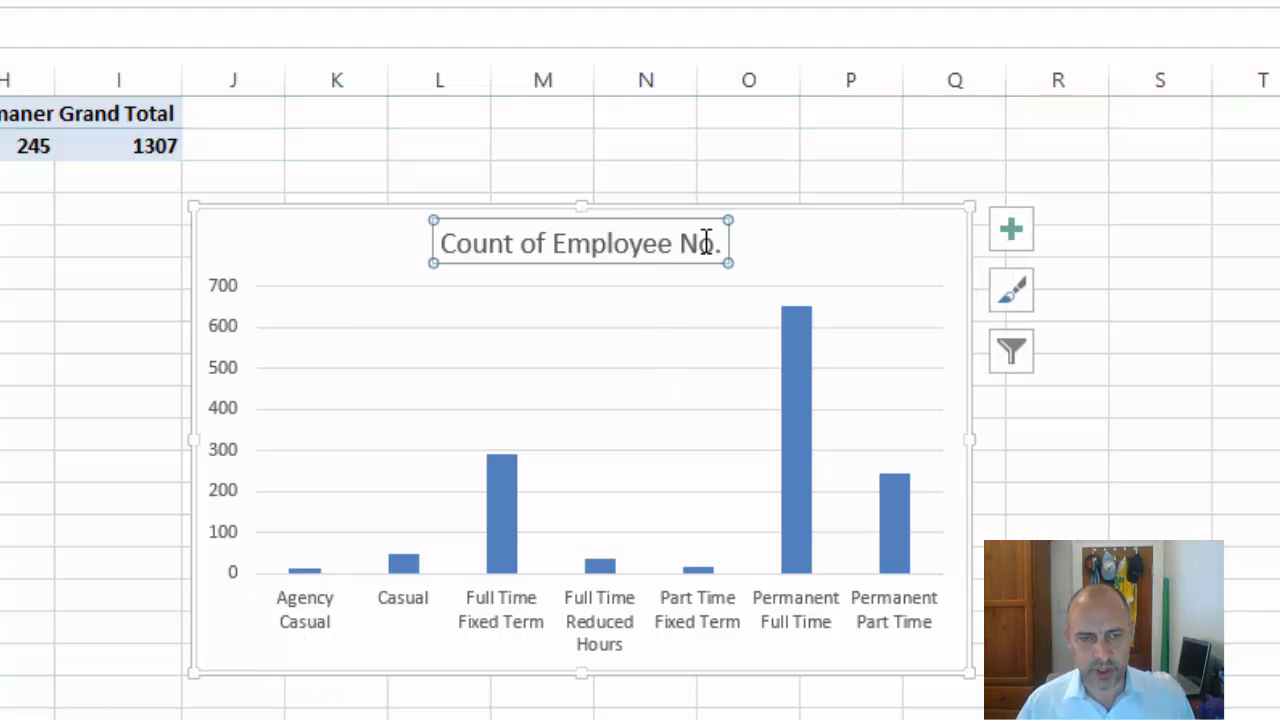
triple_click(505, 243)
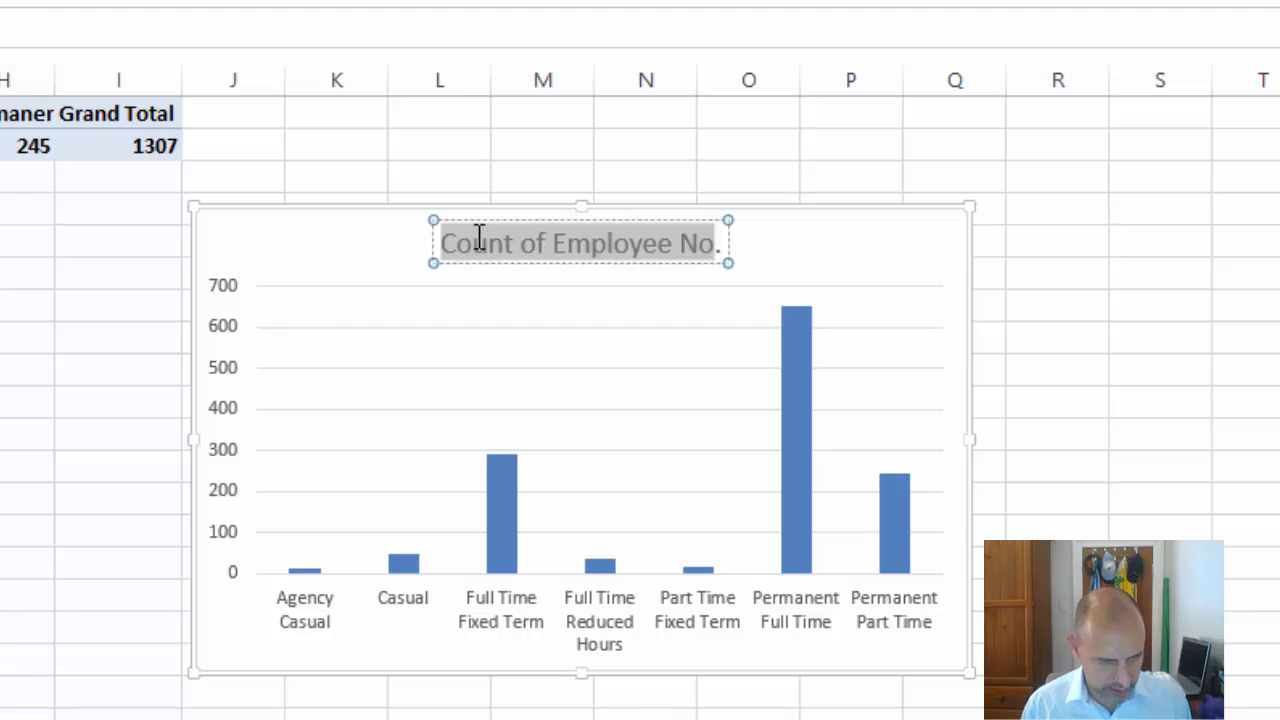
text(Registered Nurses Employment Status)
click(1057, 426)
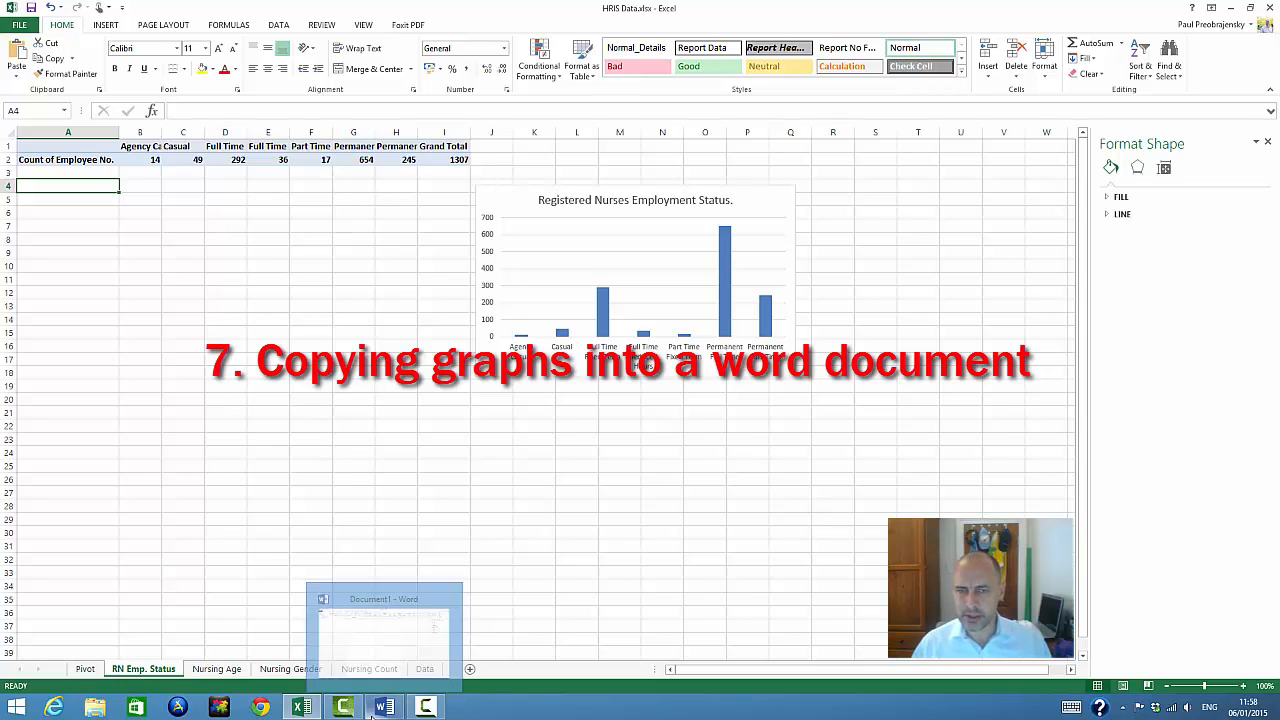
Switch to the blank Word document and enter the heading Workforce Report
click(440, 630)
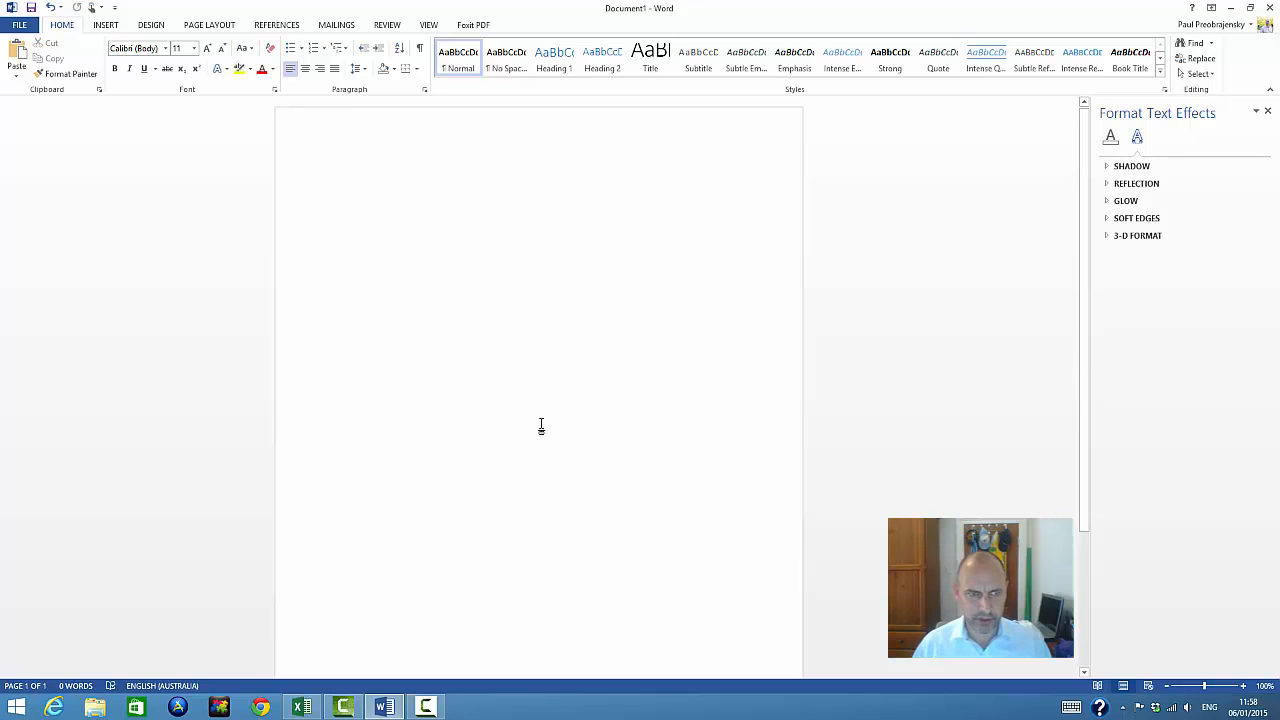
text(Wo)
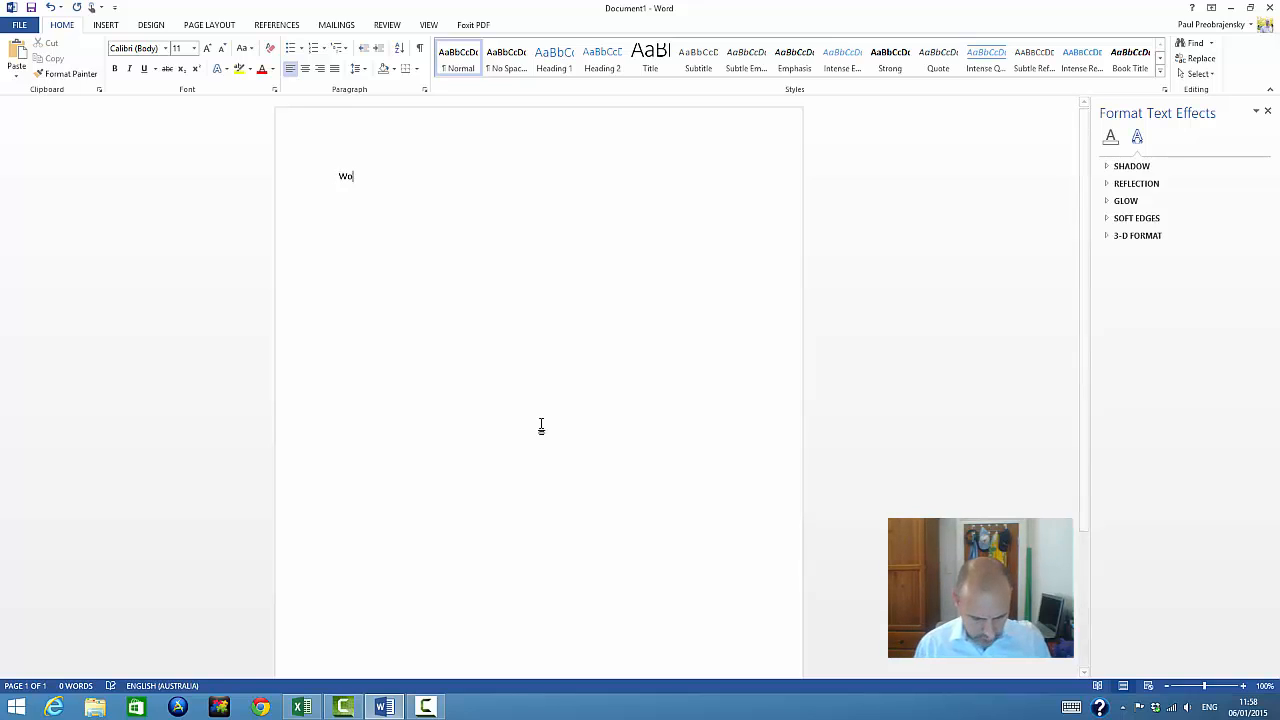
text(rkforce )
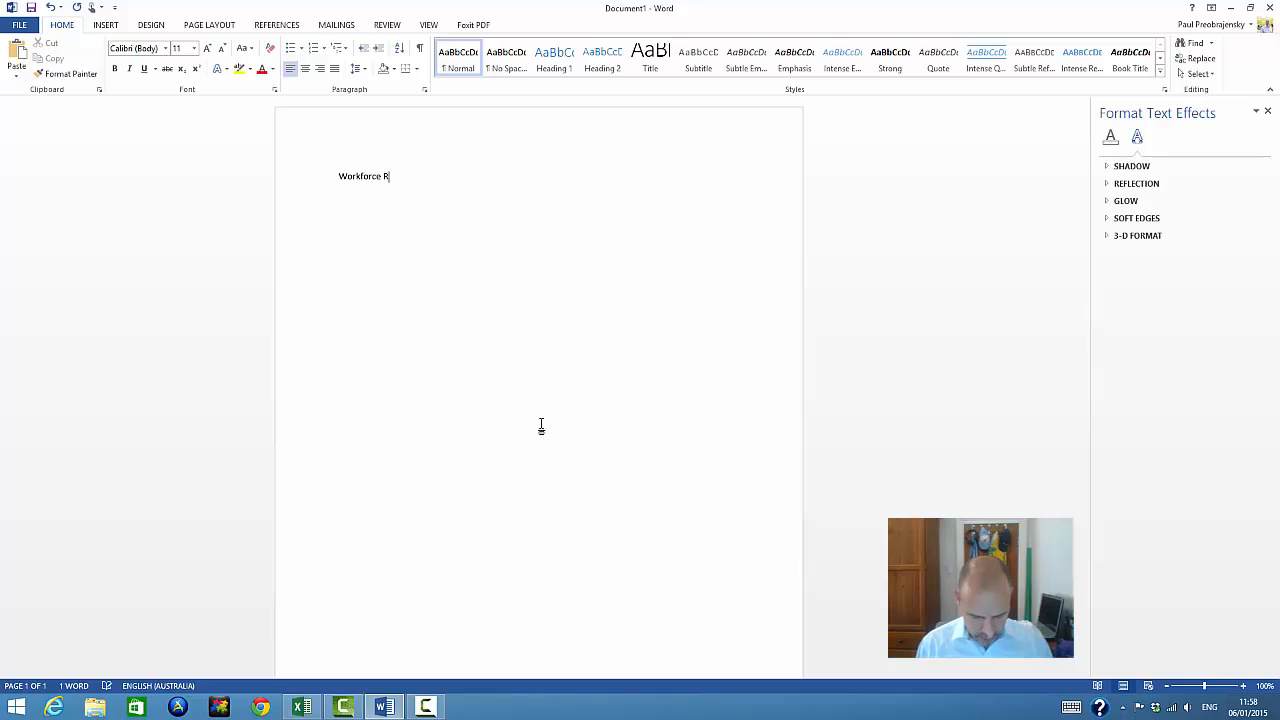
text(Report)
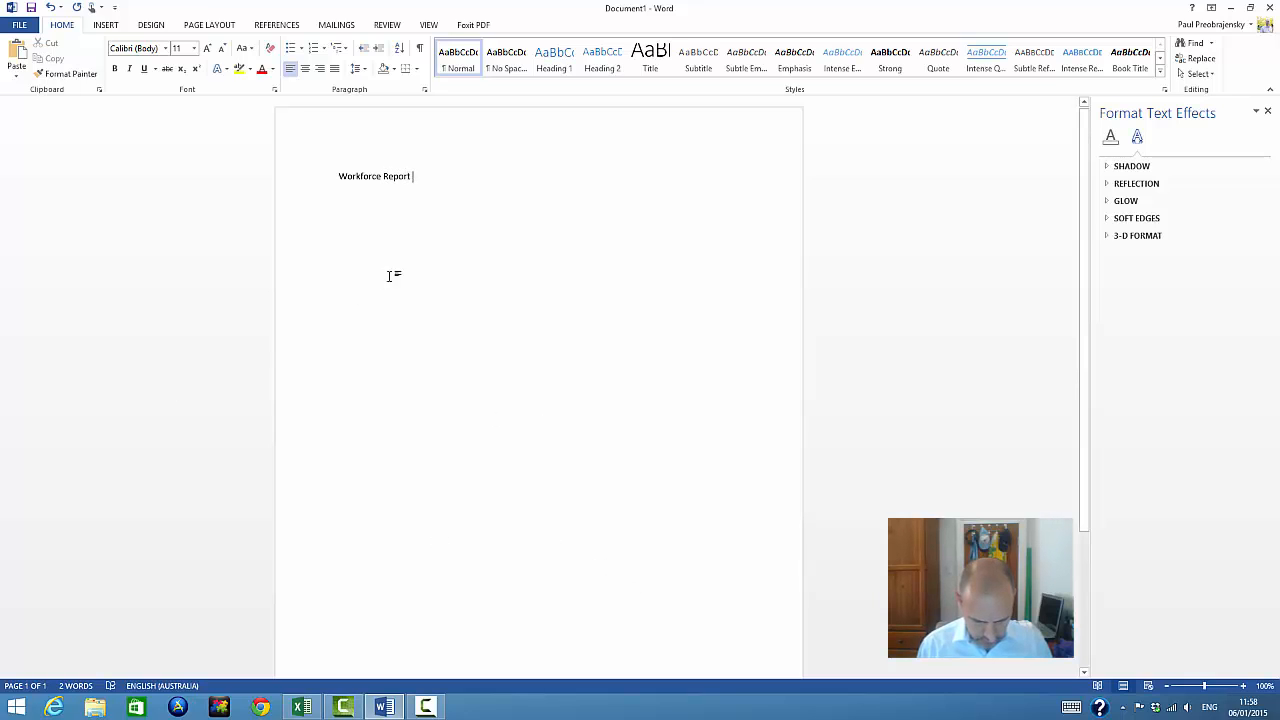
Enlarge the Workforce Report heading to 14 pt, centre it, and add a blank line beneath it
click(329, 178)
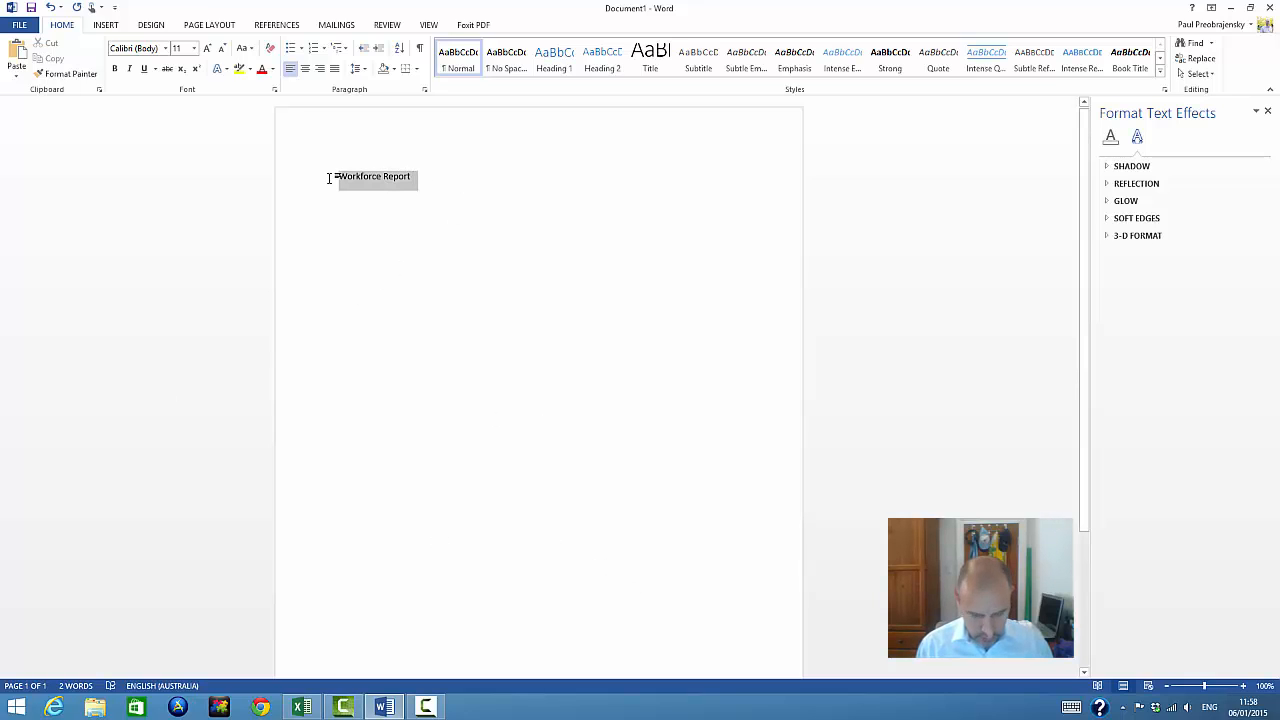
click(207, 49)
click(207, 49)
click(305, 68)
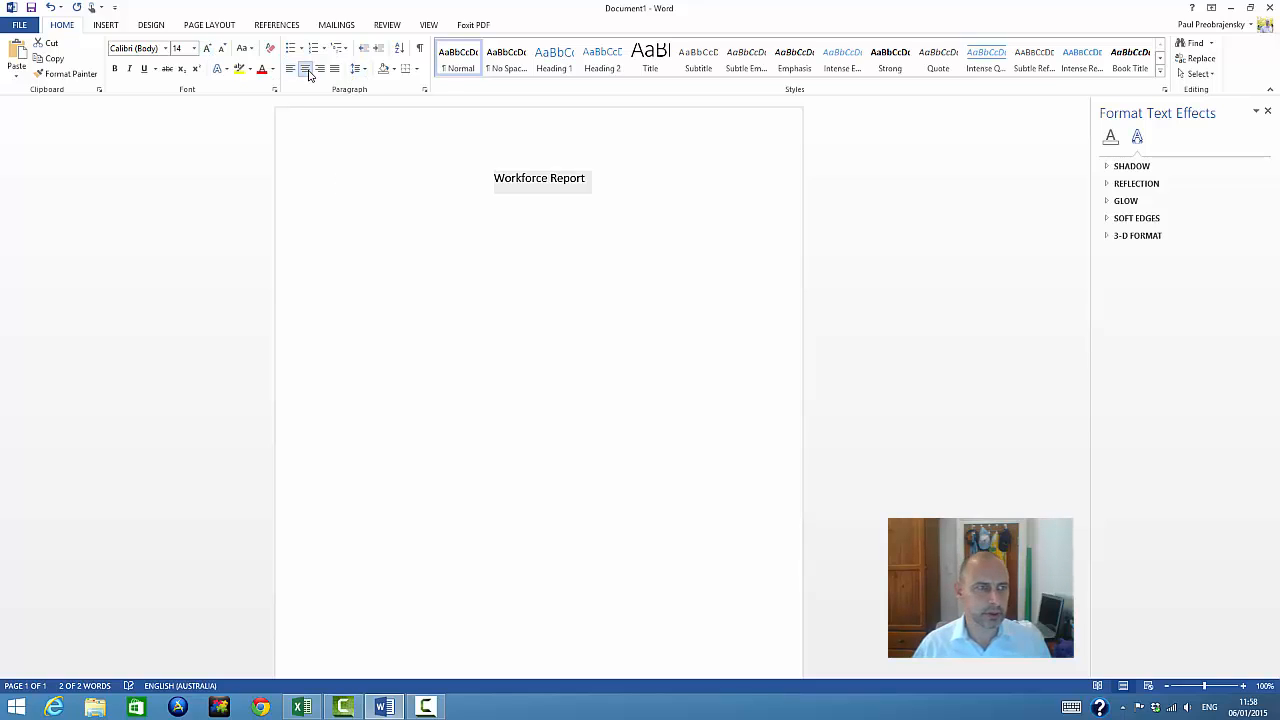
click(627, 205)
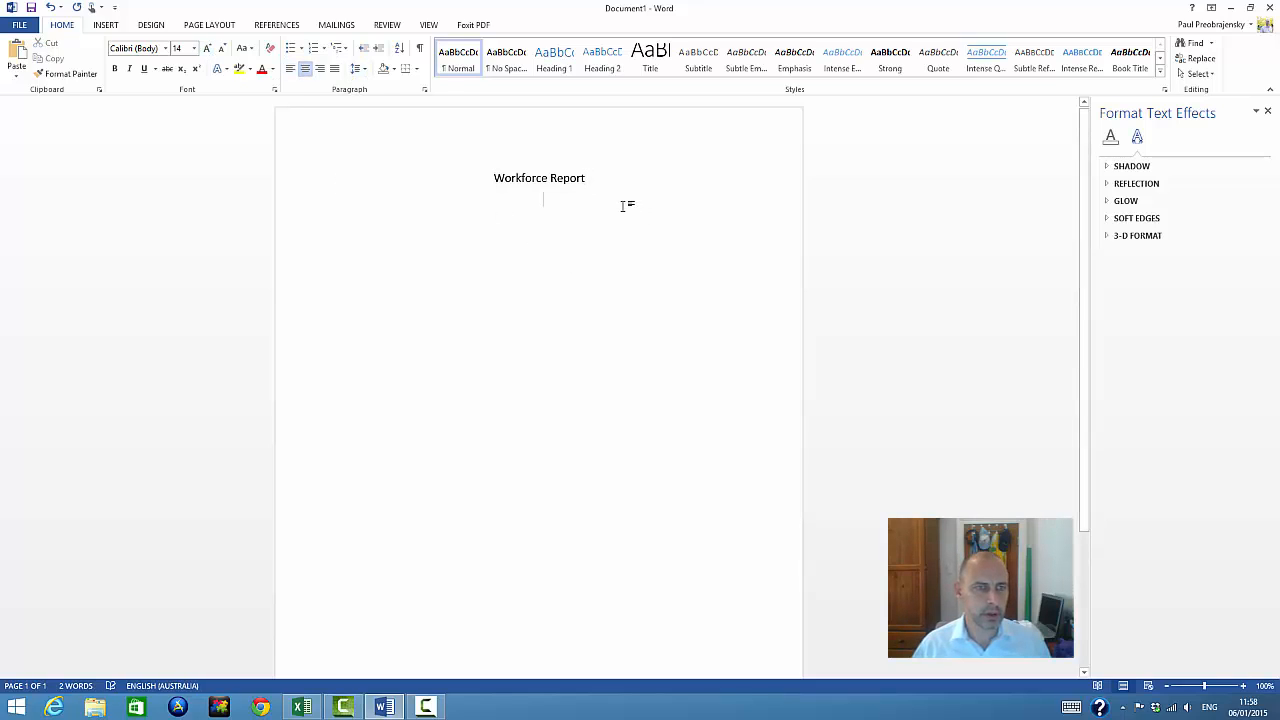
key(Return)
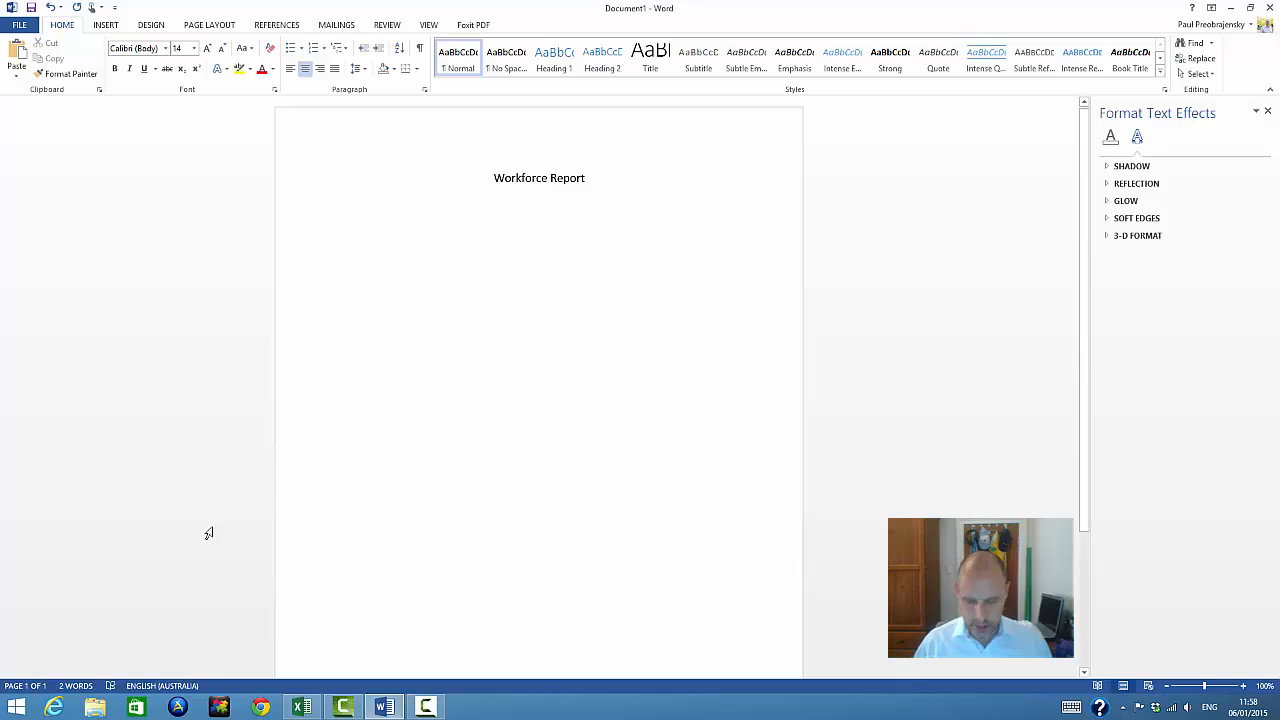
Copy the Count of Nursing Positions chart from Excel and paste it as a picture under the heading in Word
click(301, 707)
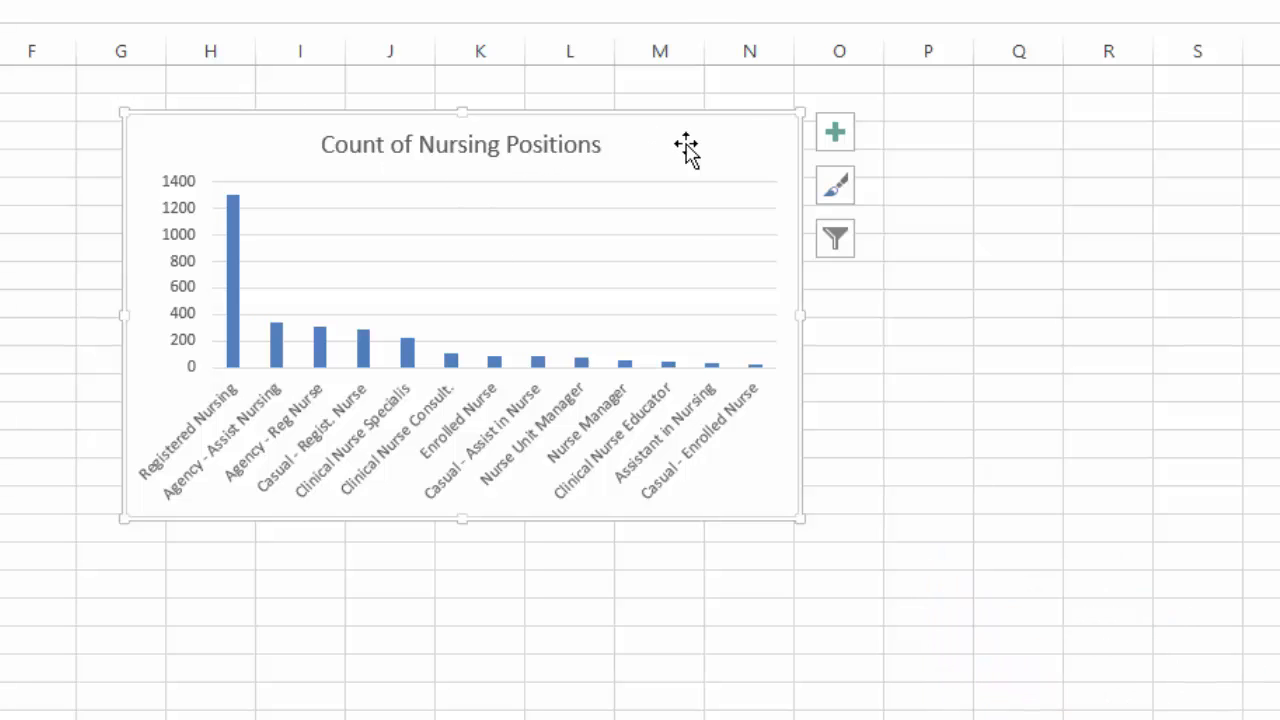
right_click(688, 146)
key(Escape)
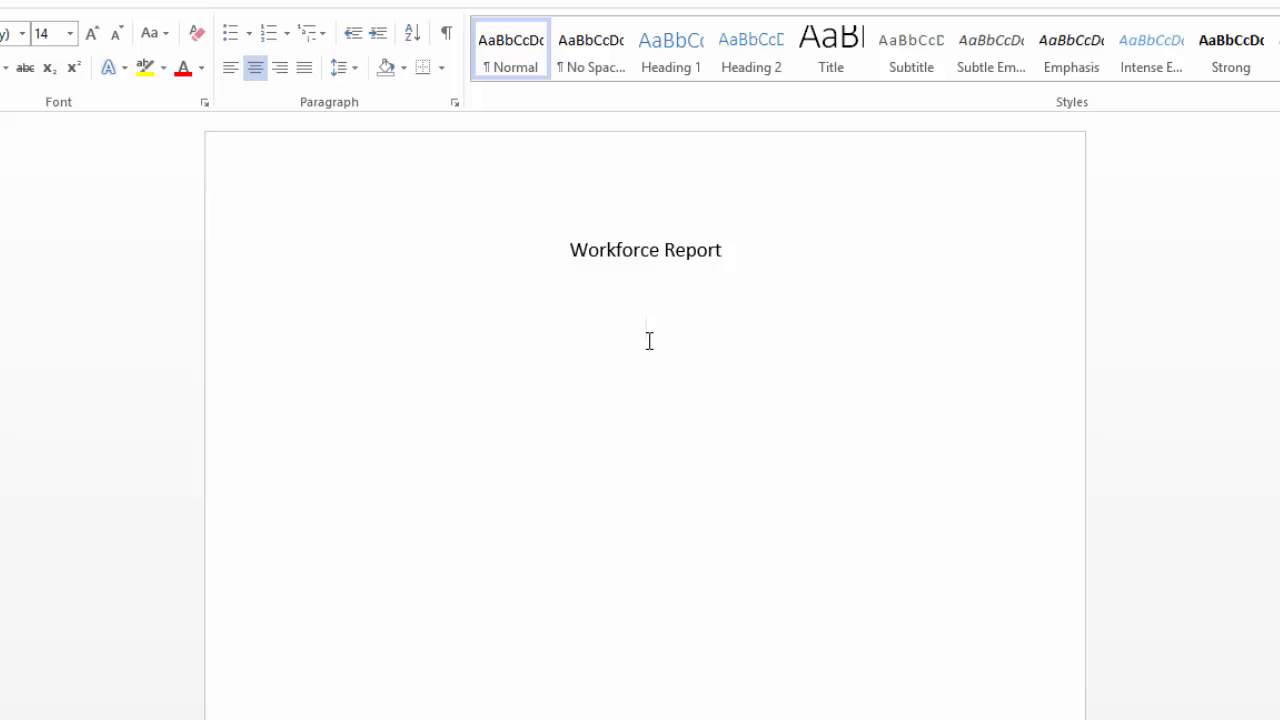
right_click(649, 341)
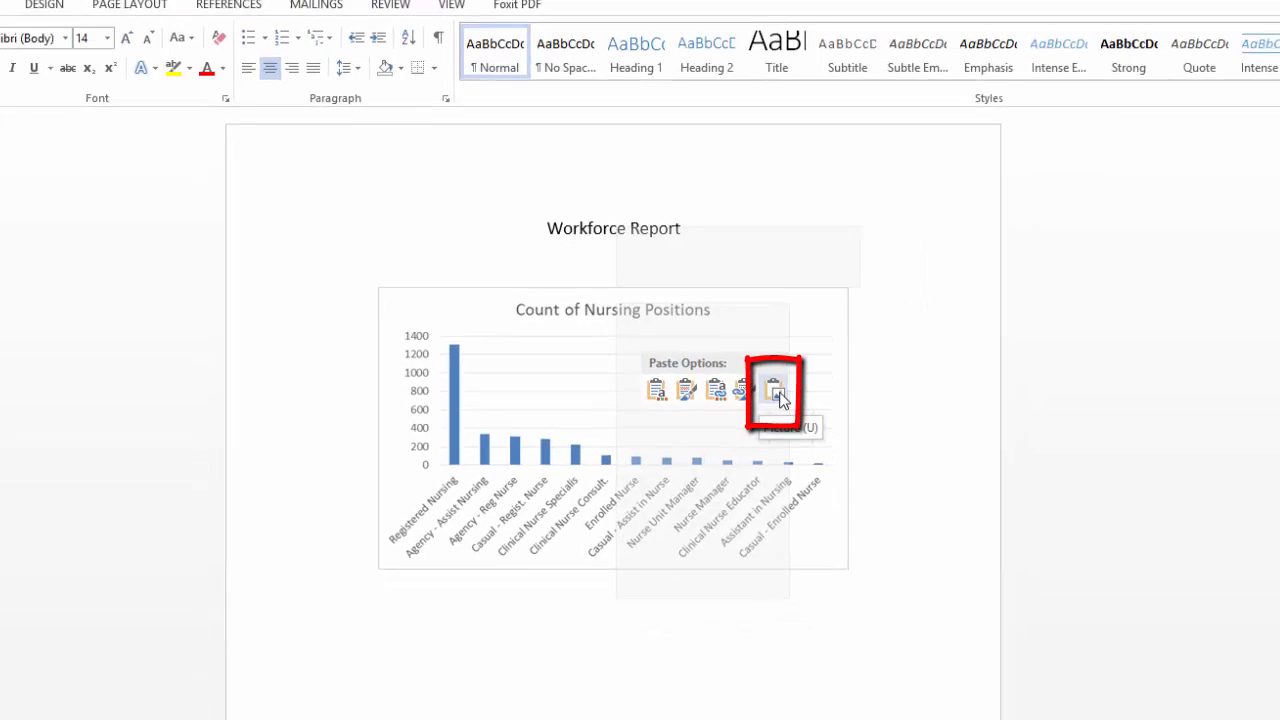
click(780, 398)
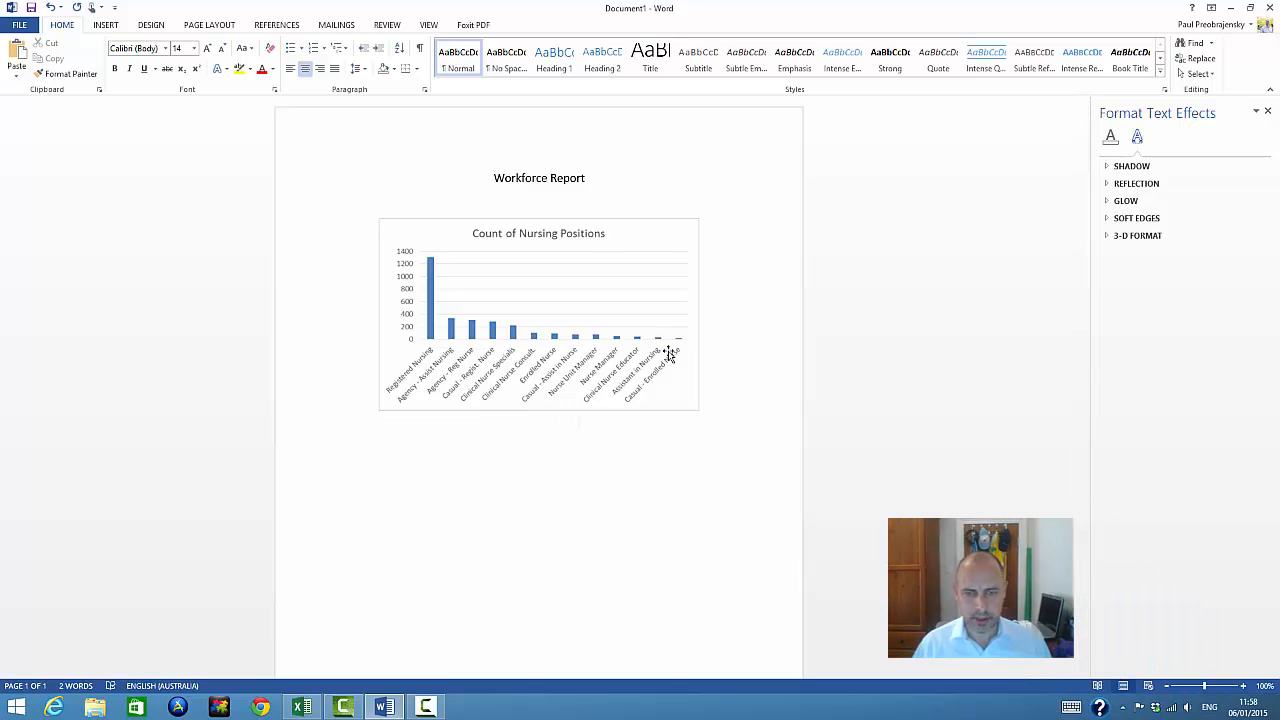
Copy the Nursing Workforce Age Profile chart from Excel's Nursing Age sheet and paste it as a picture below the gender mix chart in Word
click(297, 708)
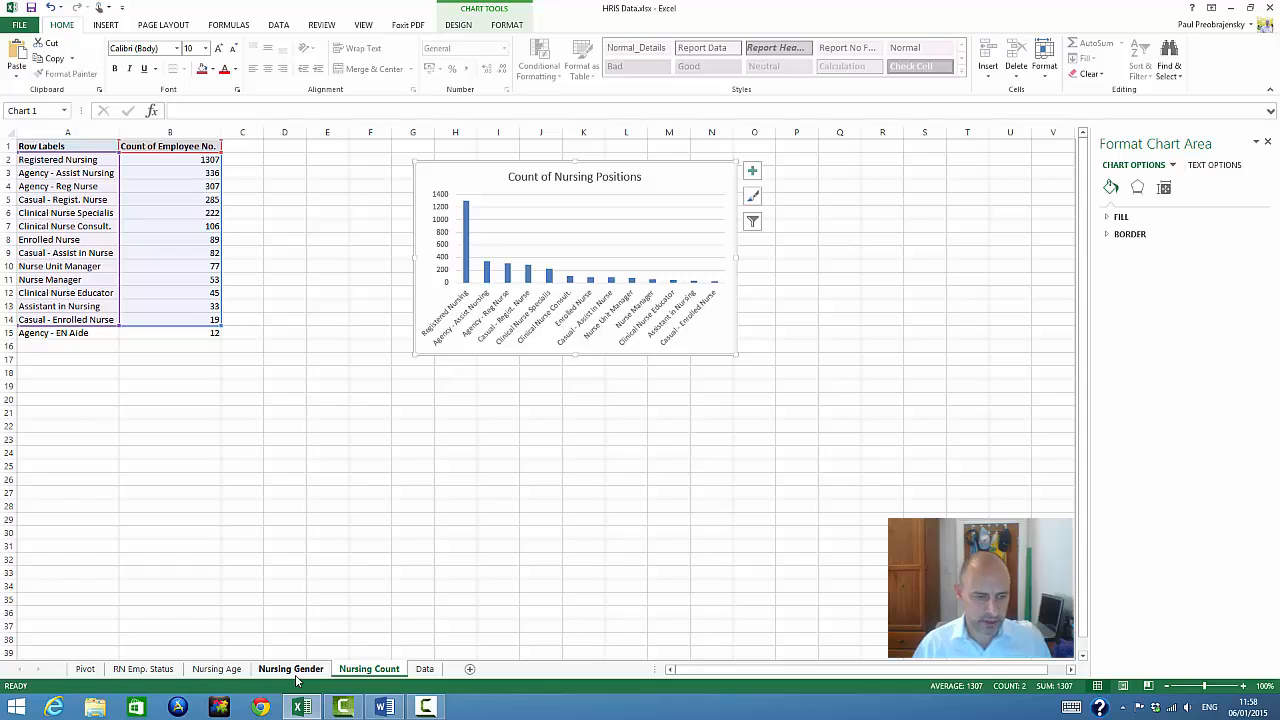
click(218, 669)
click(753, 176)
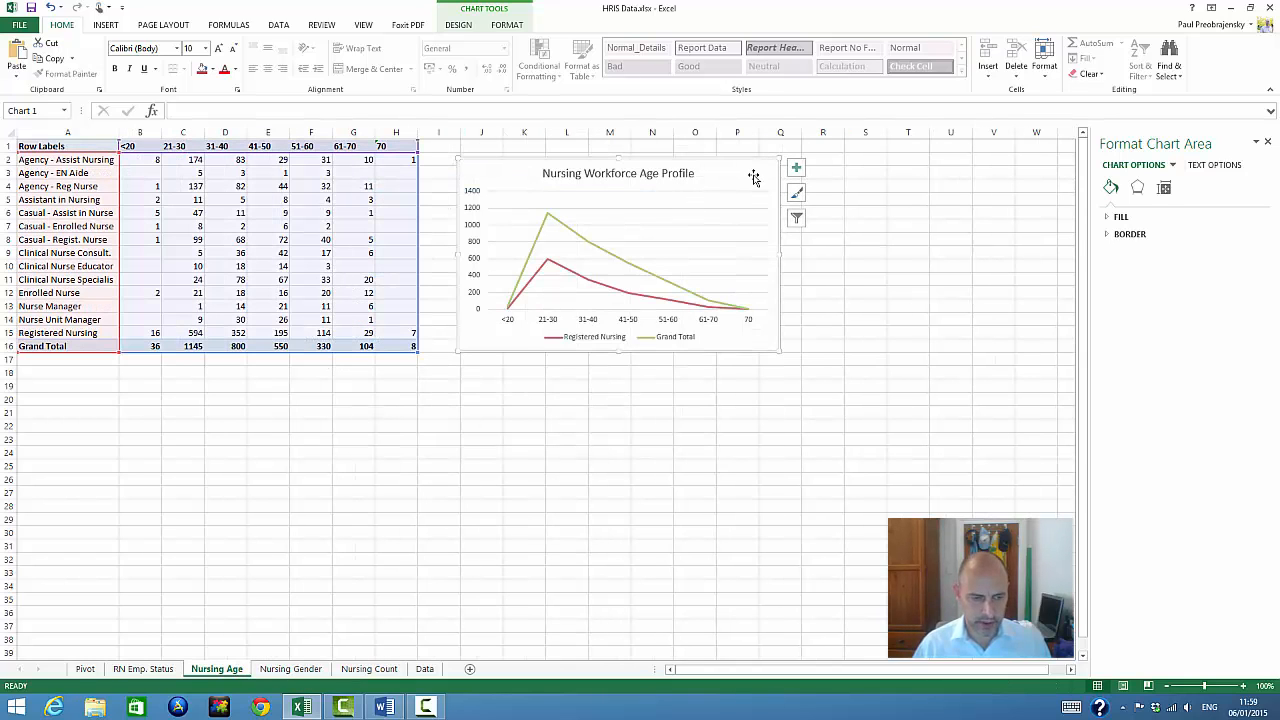
right_click(753, 176)
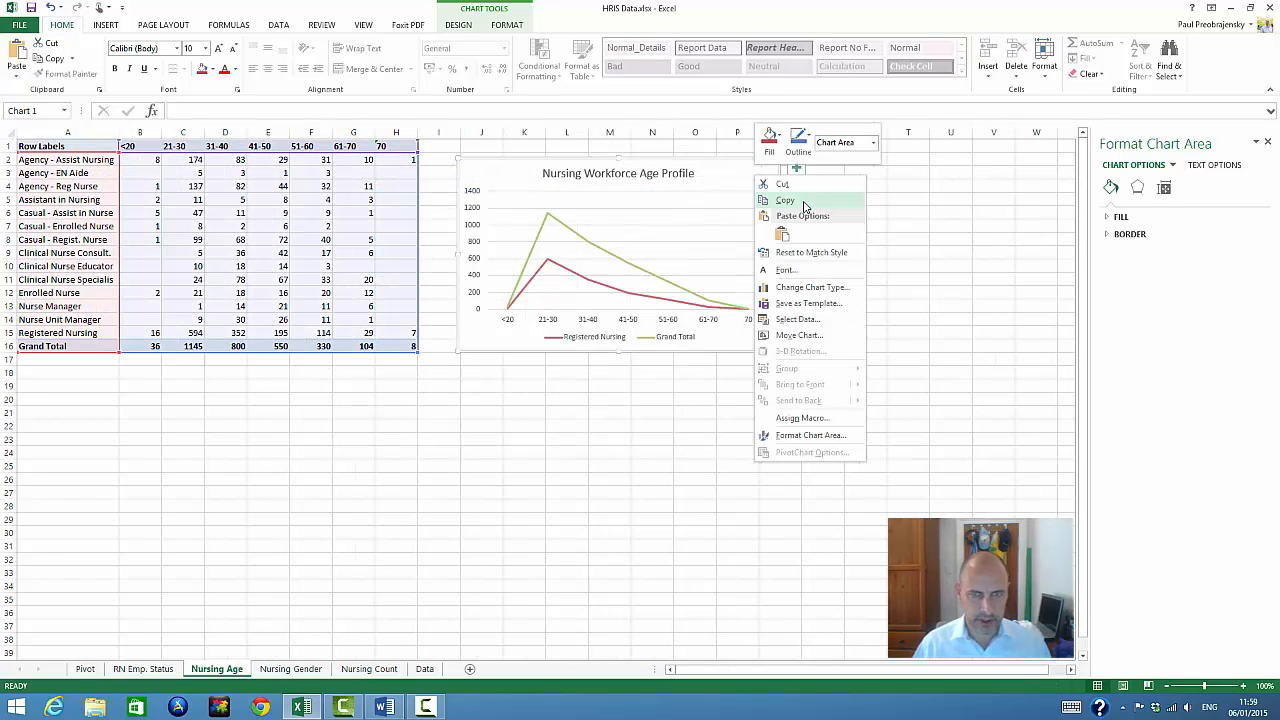
click(805, 201)
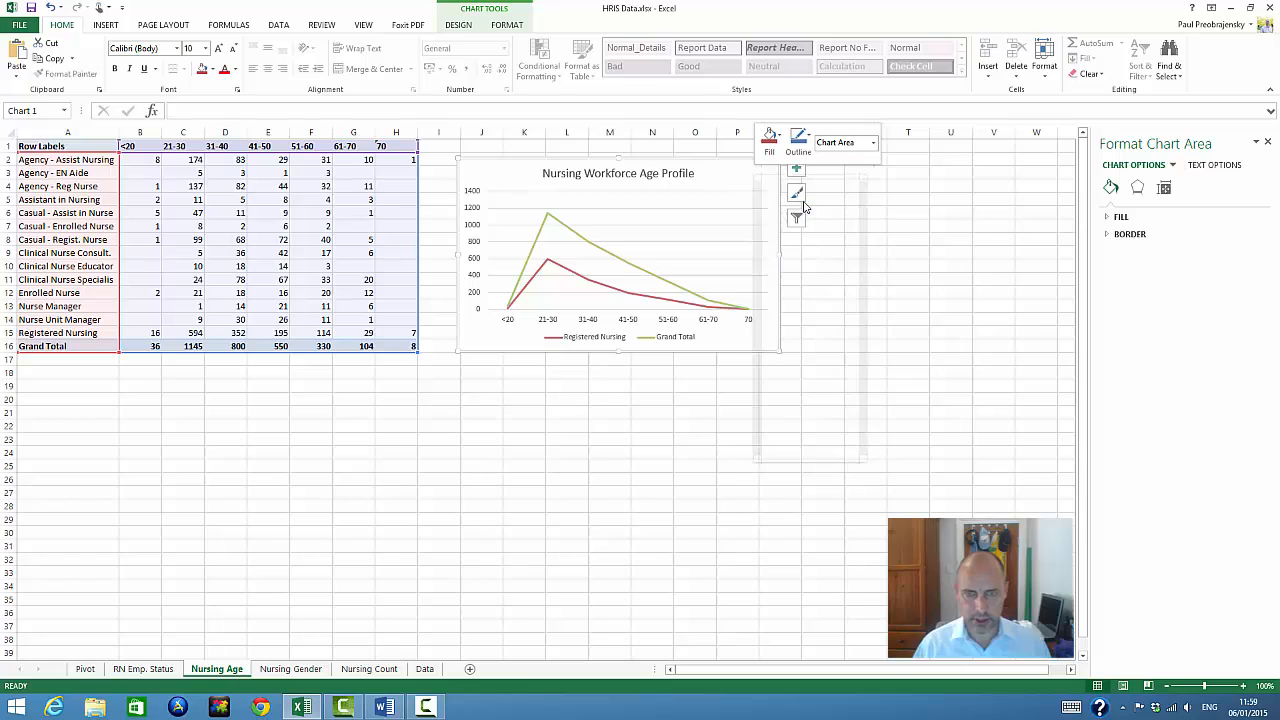
click(403, 711)
click(712, 489)
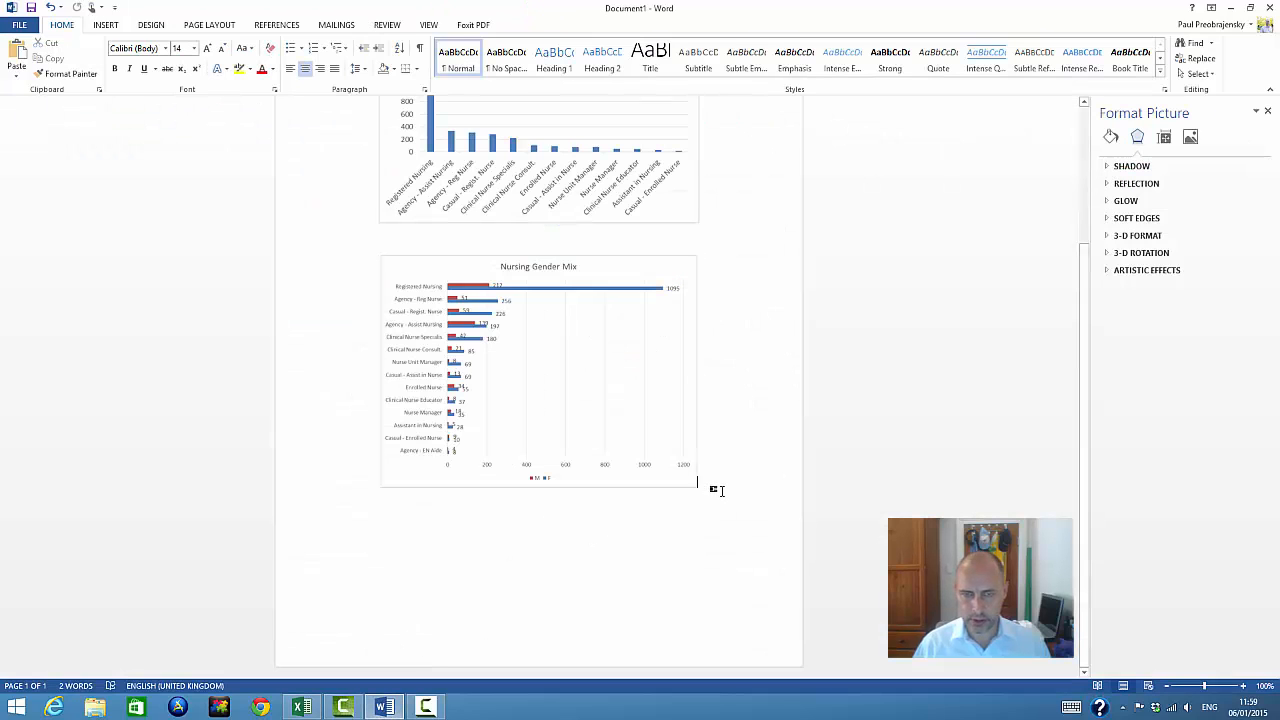
right_click(566, 509)
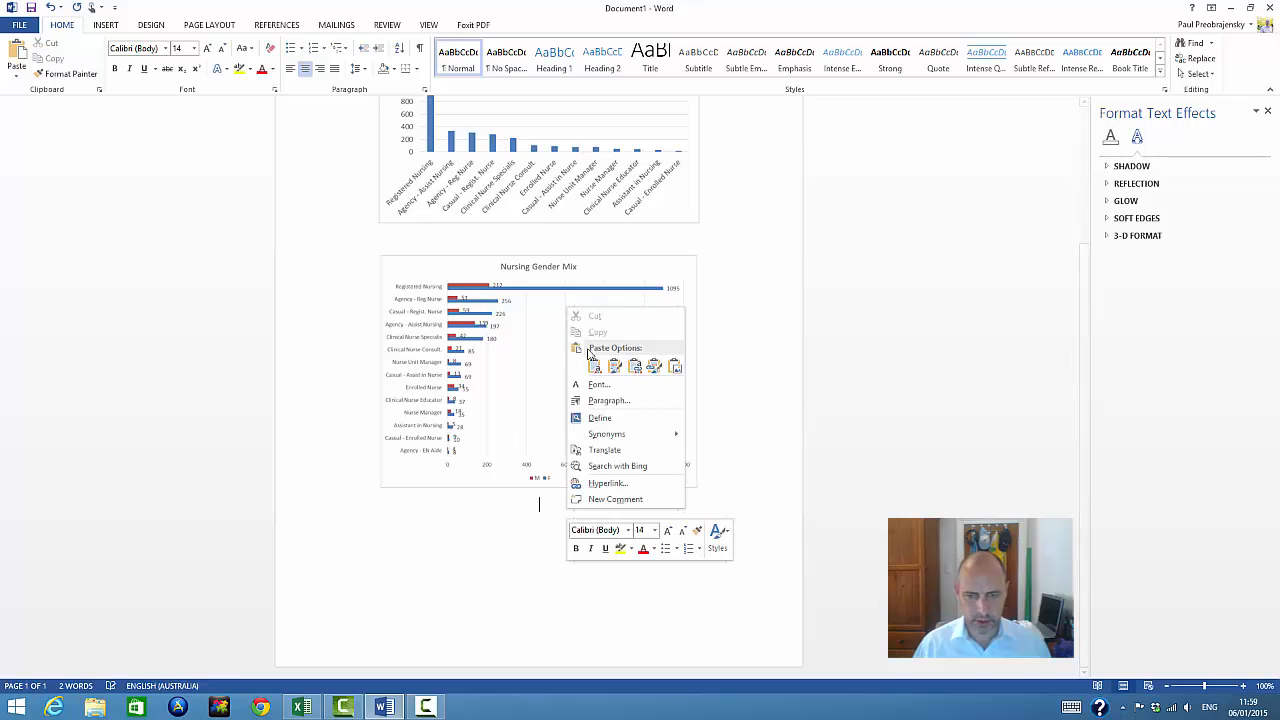
click(675, 366)
scroll(681, 430, down, 4)
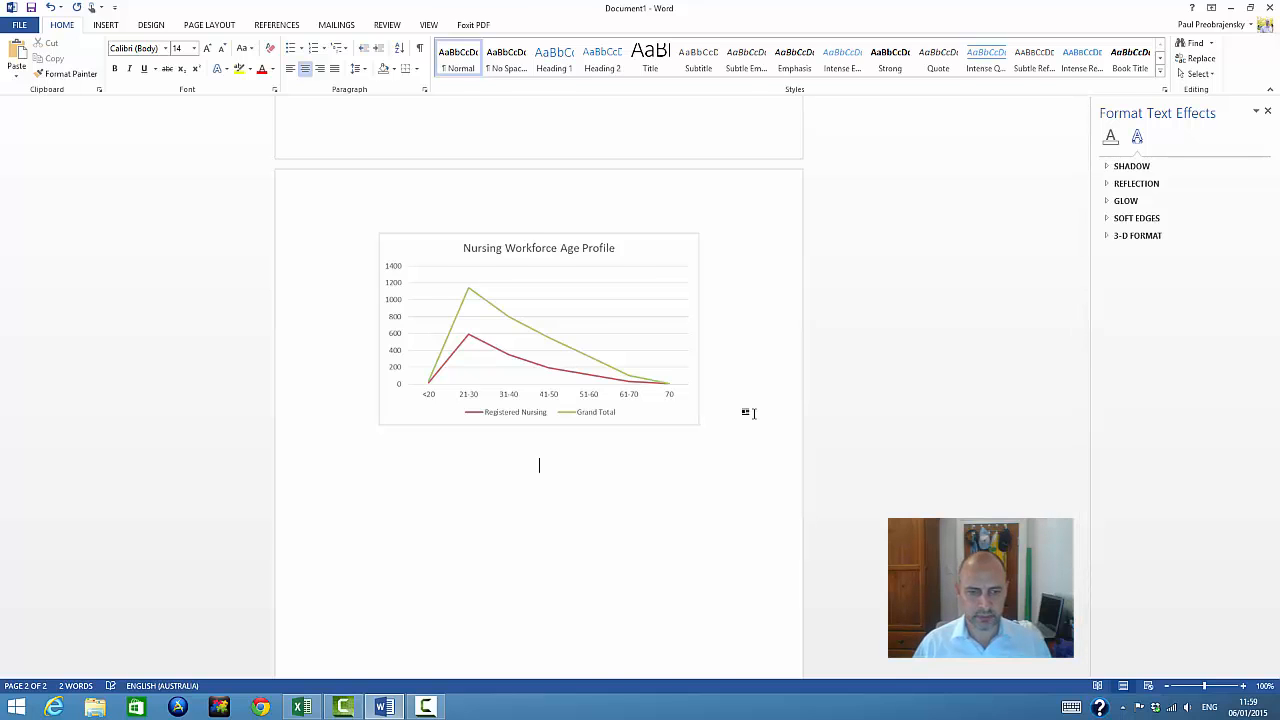
Copy the Registered Nurses Employment Status chart from Excel and paste it as a picture below the age profile chart in Word
key(alt+Tab)
click(145, 667)
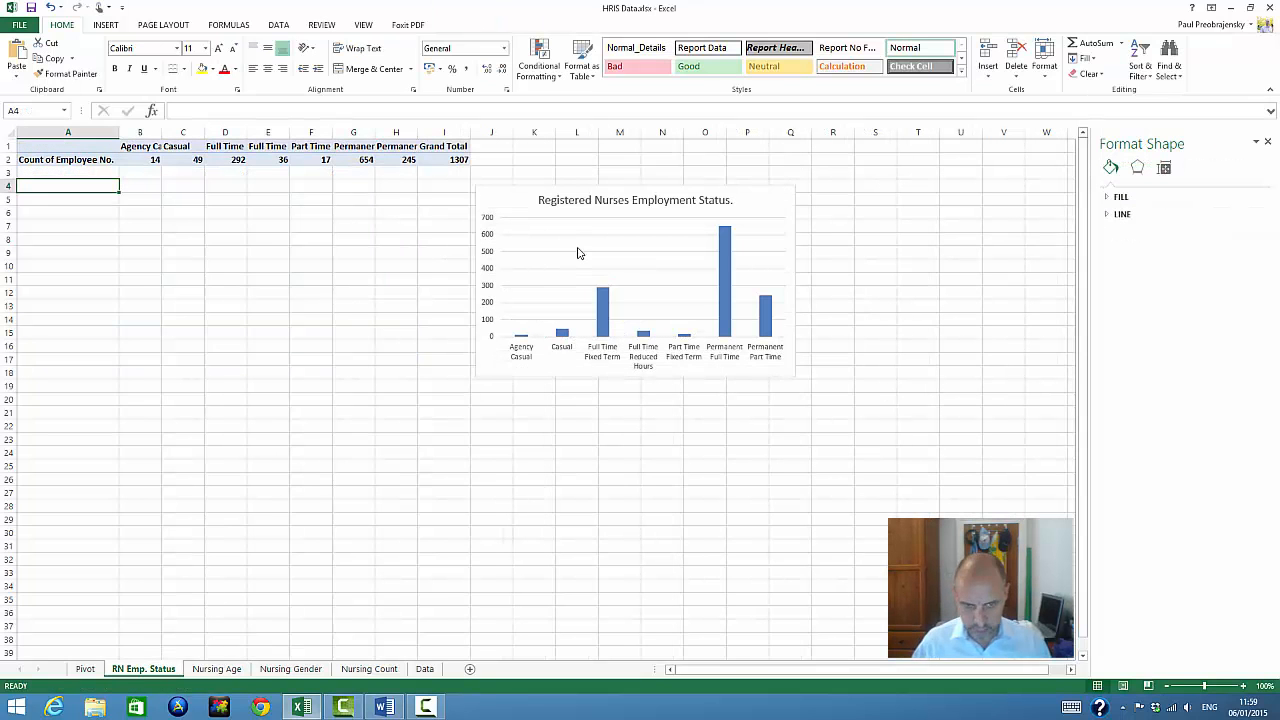
click(510, 212)
click(505, 204)
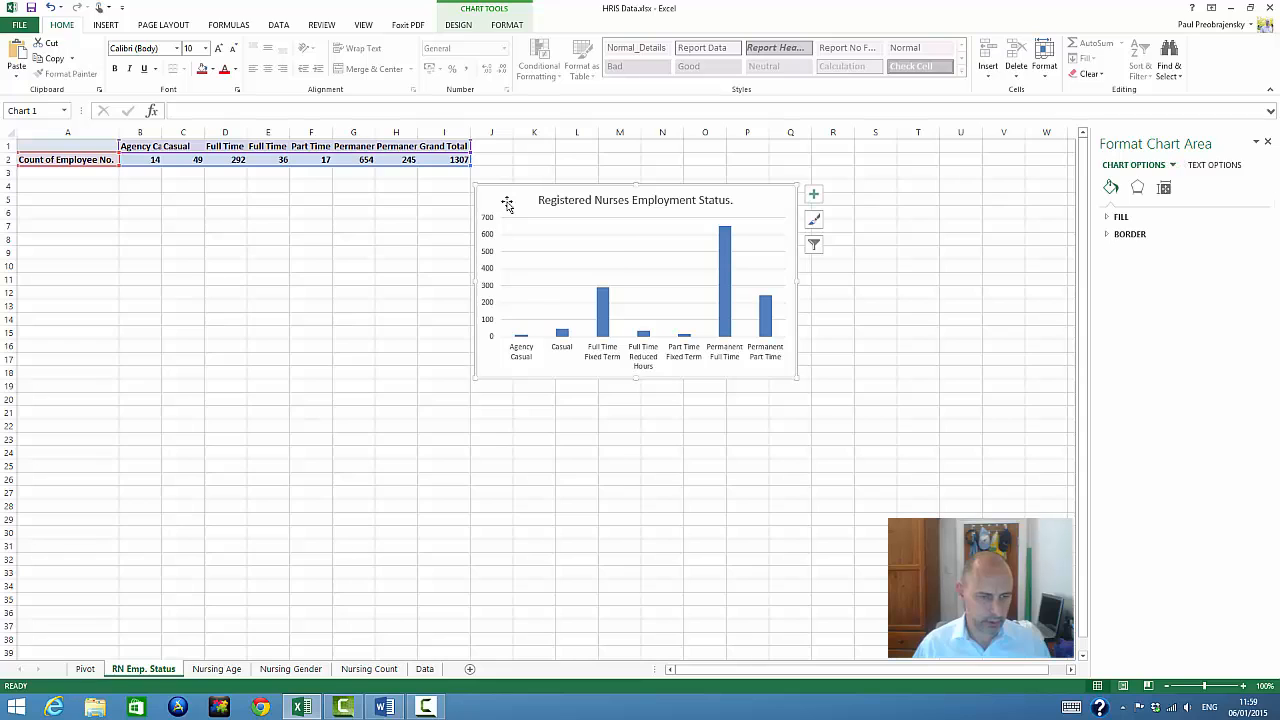
right_click(507, 203)
click(540, 230)
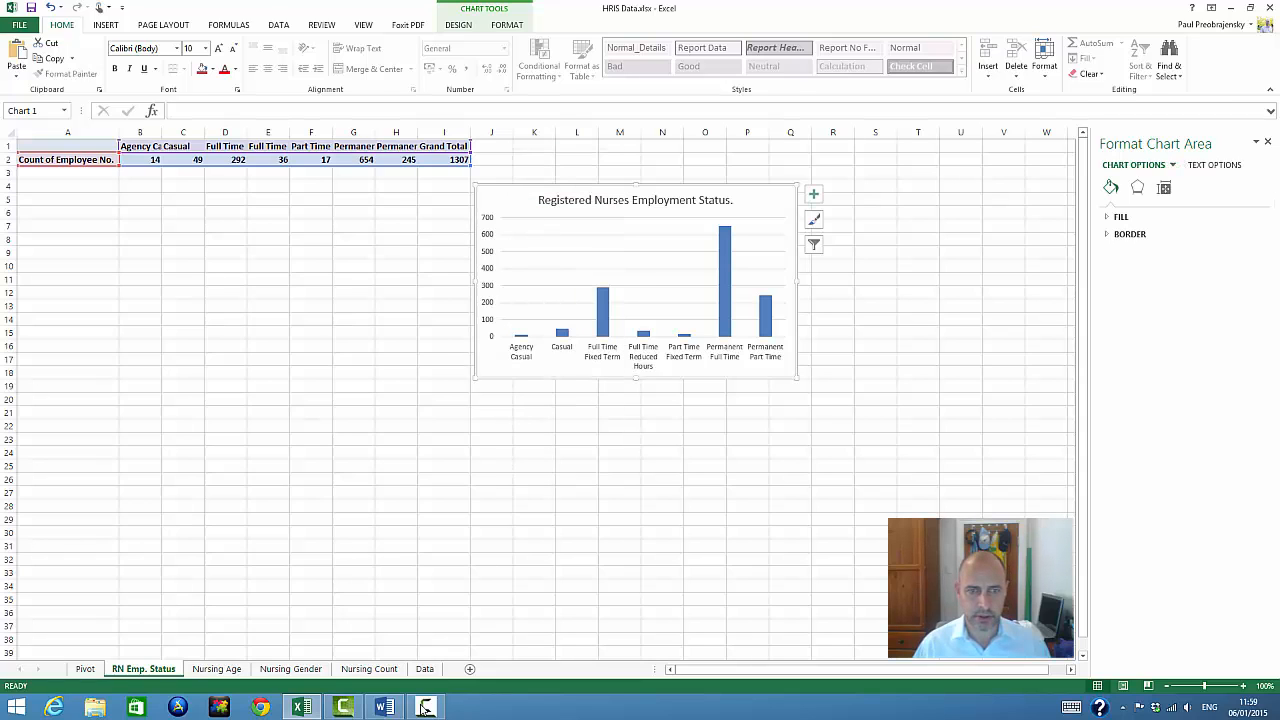
click(384, 707)
right_click(584, 457)
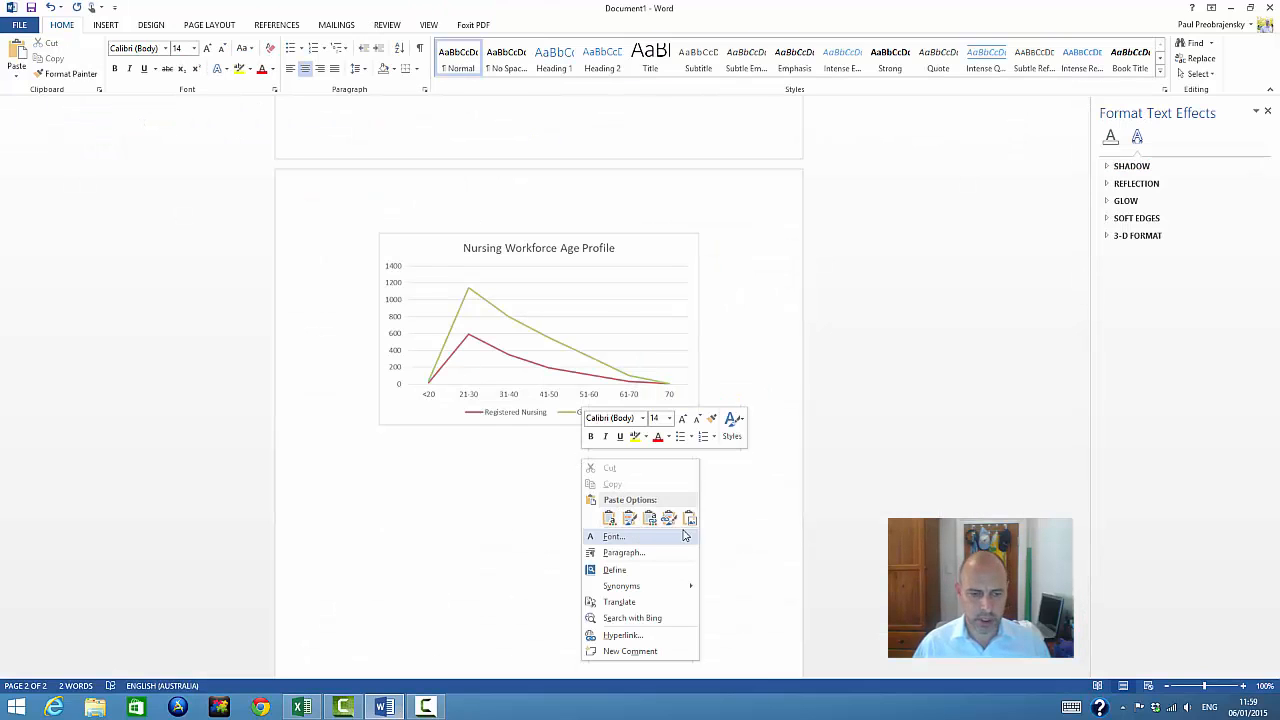
click(688, 519)
scroll(681, 524, up, 15)
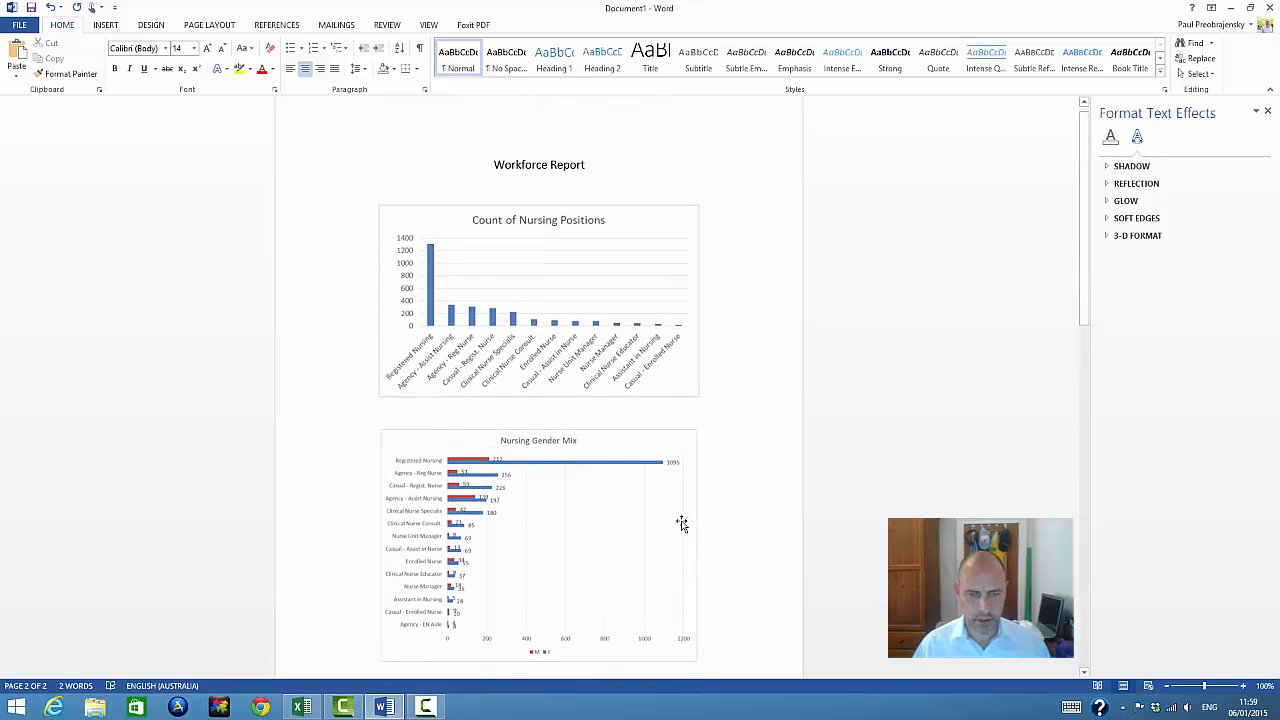